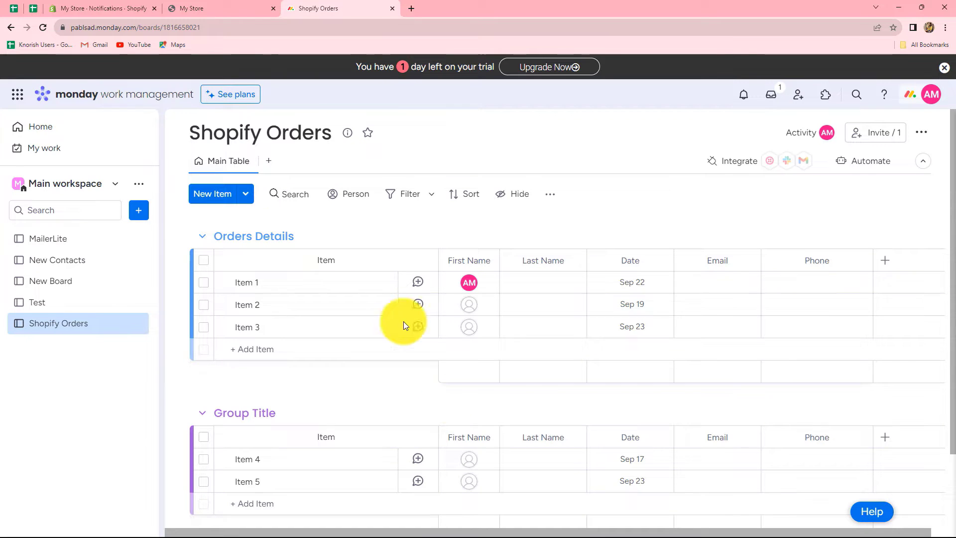
Load pabbly.com/connect in a new tab, dismiss the chat, and sign in to All Apps
left_click(410, 7)
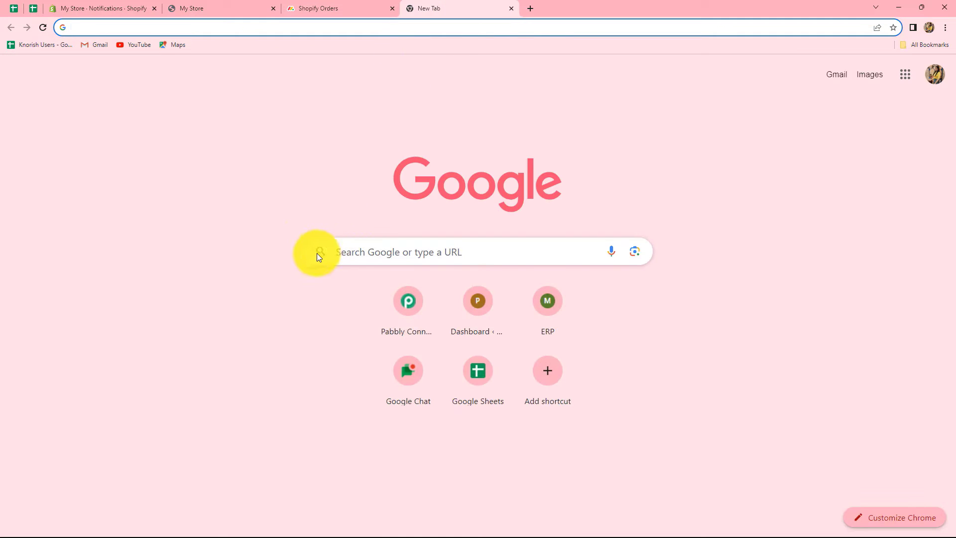
type("pa")
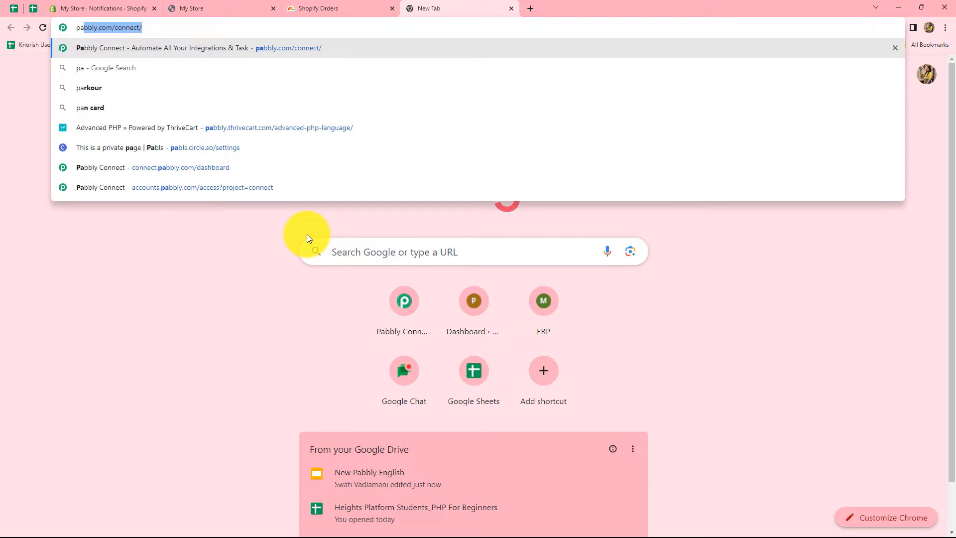
key("Return")
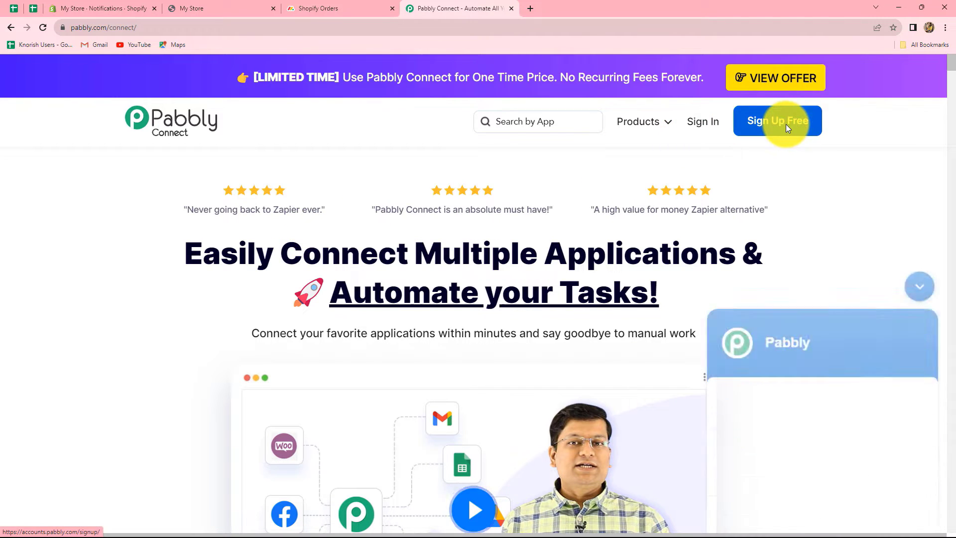
left_click(916, 131)
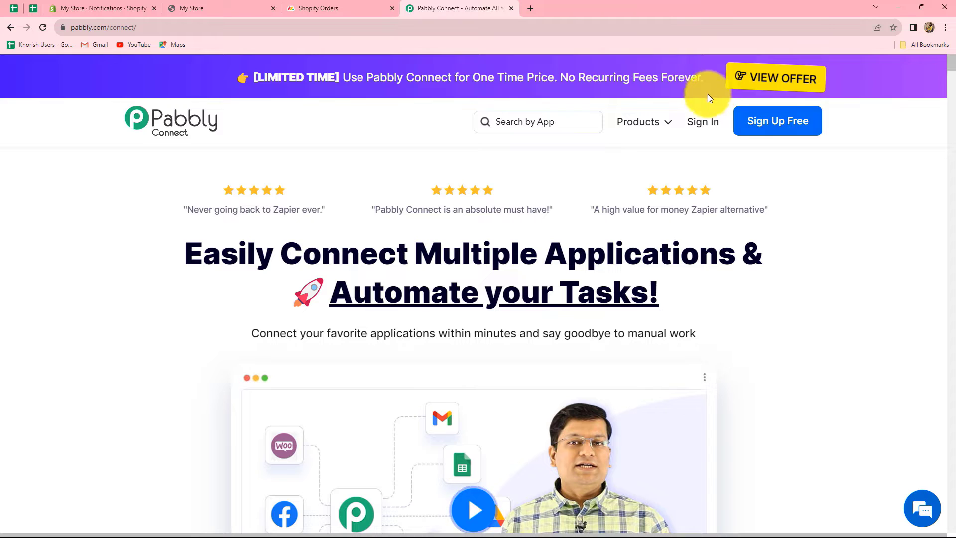
left_click(699, 124)
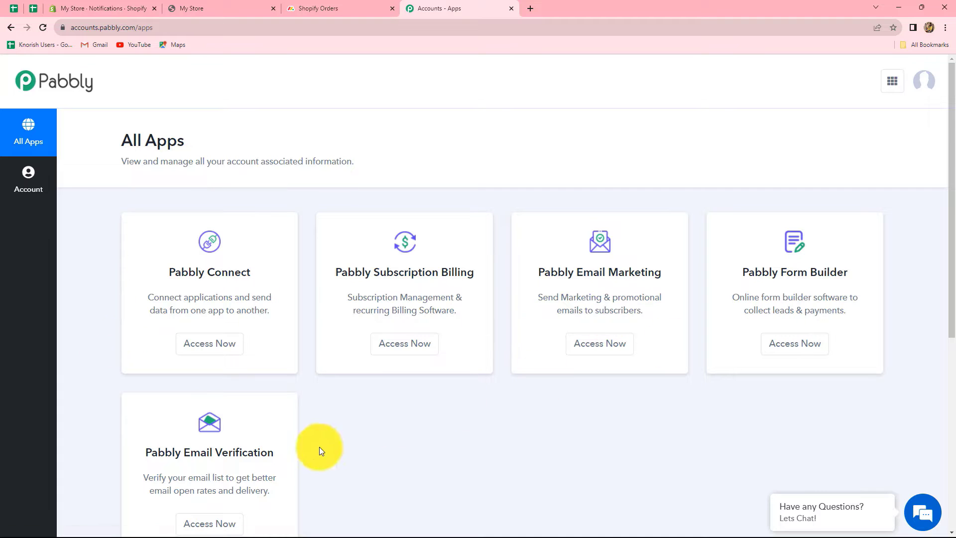
scroll(283, 462, "down", 2)
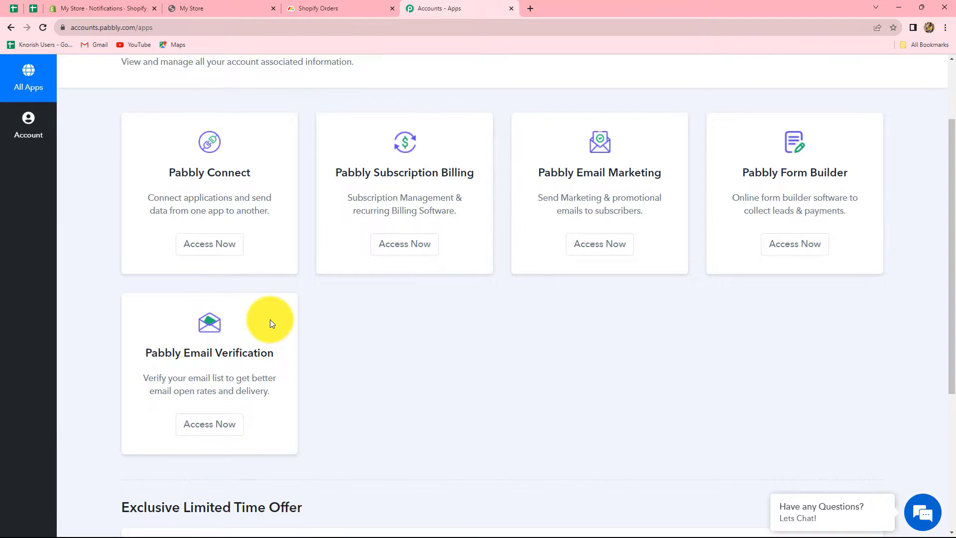
Launch Pabbly Connect and create a workflow named 'Add Item in Monday.com for Shopify Purchase'
left_click(205, 245)
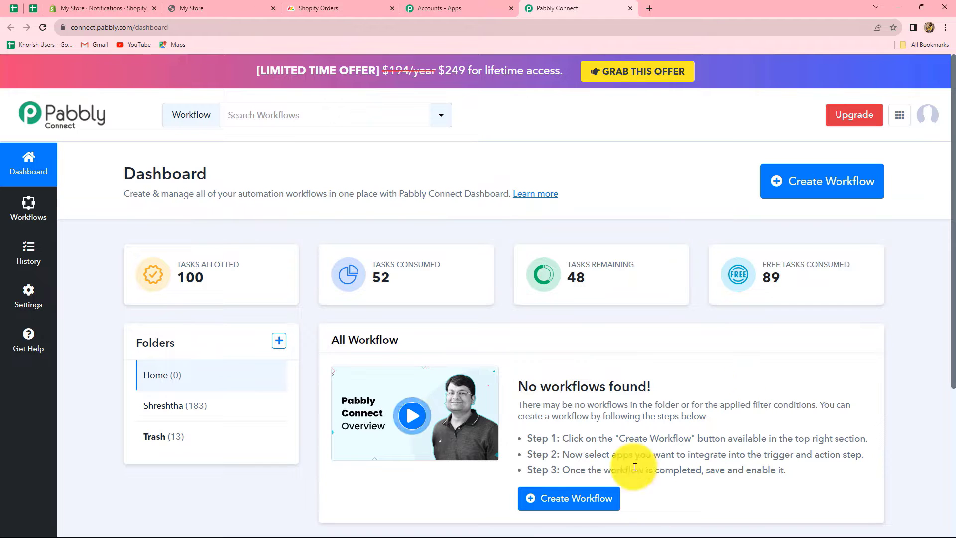
left_click(793, 197)
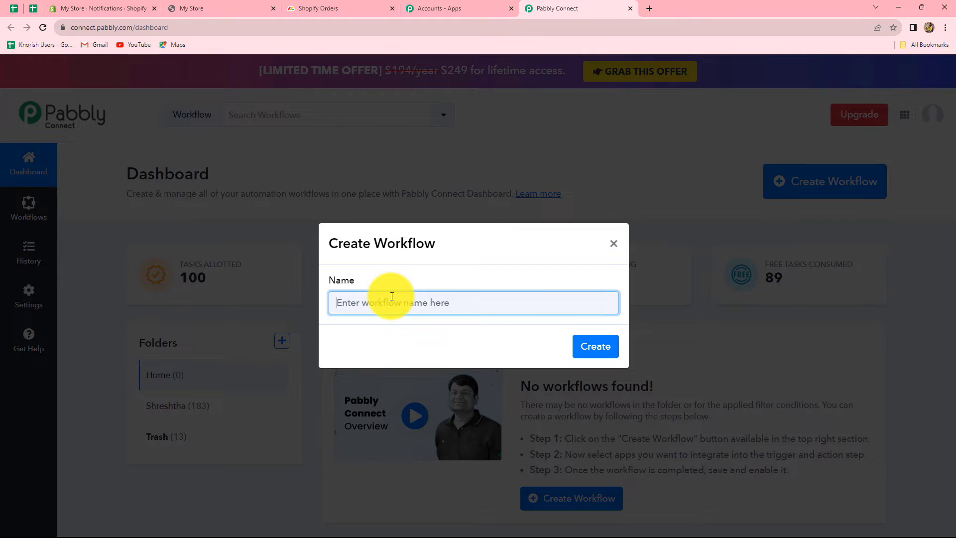
type("Add Item in Monday.com for Shopify Purchase")
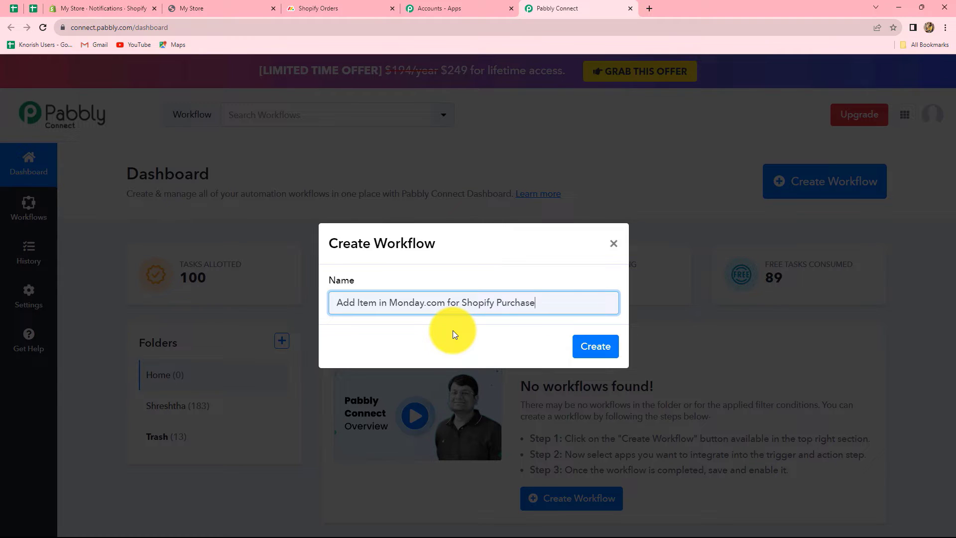
left_click(588, 343)
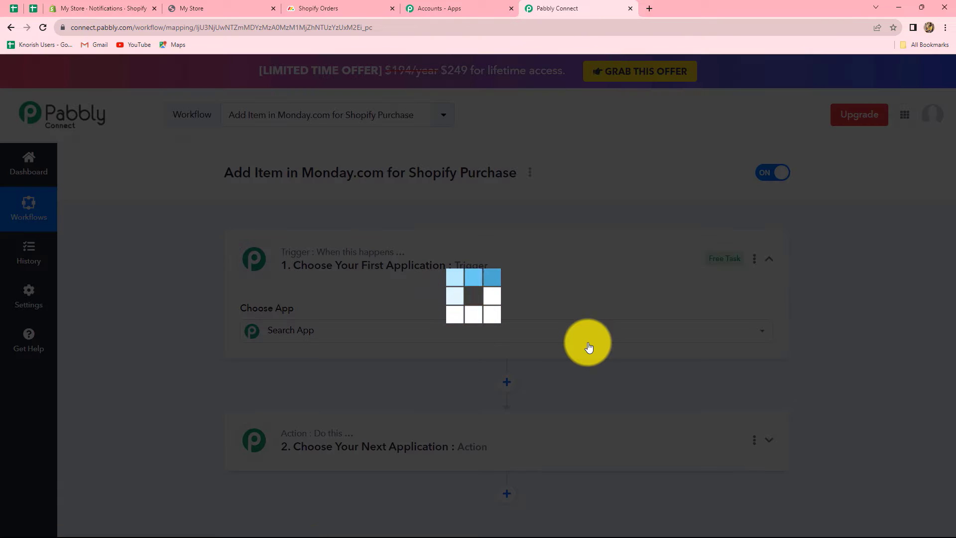
Search the trigger apps for 'Shop' and pick Shopify as the trigger app
scroll(589, 347, "down", 4)
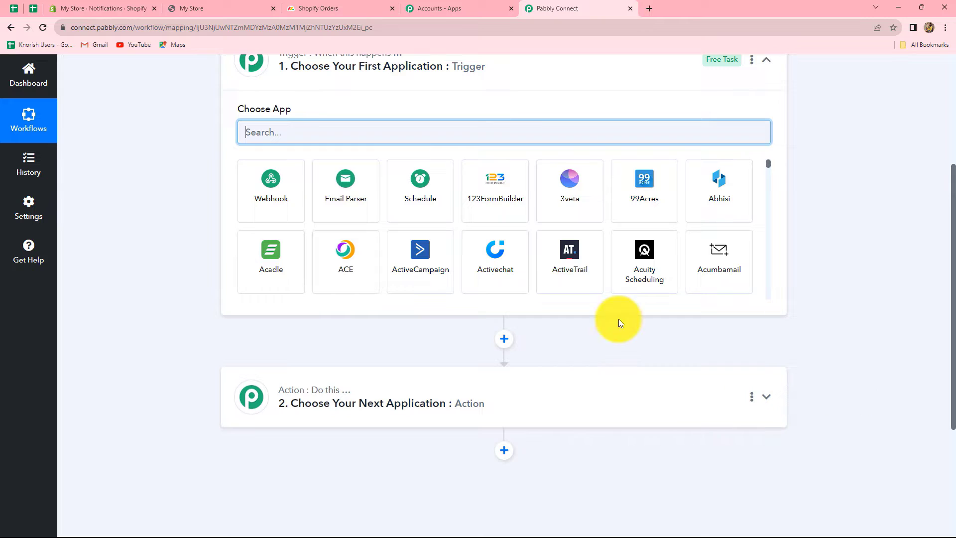
scroll(252, 164, "up", 2)
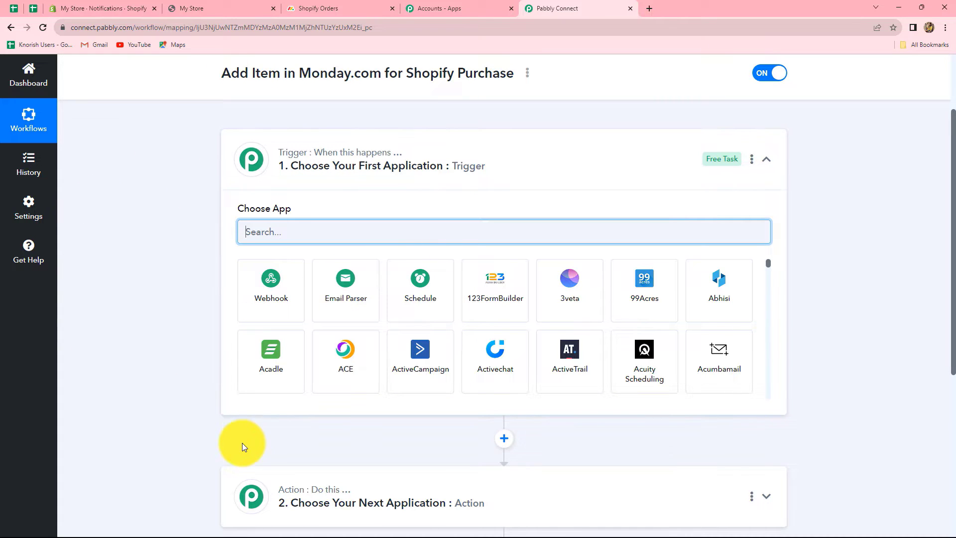
mouse_move(297, 479)
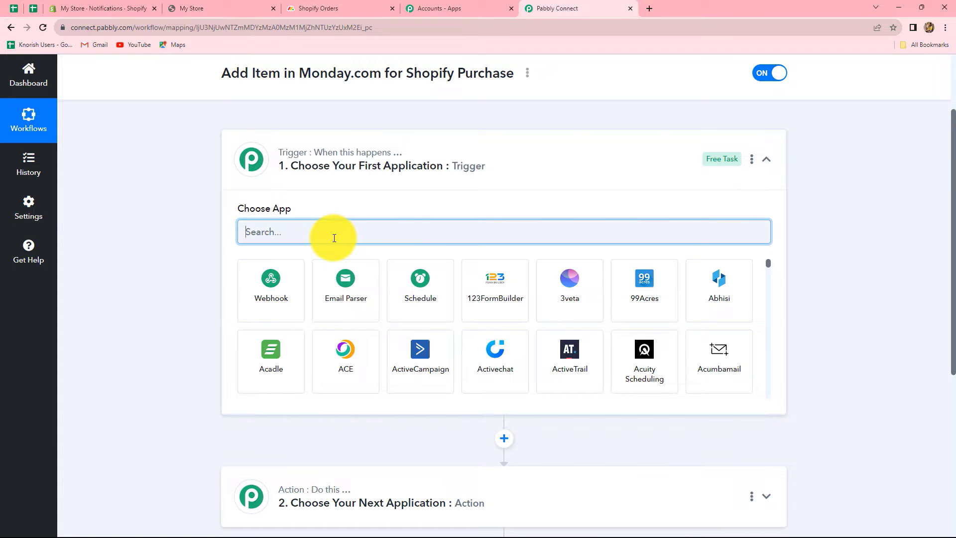
scroll(333, 254, "down", 3)
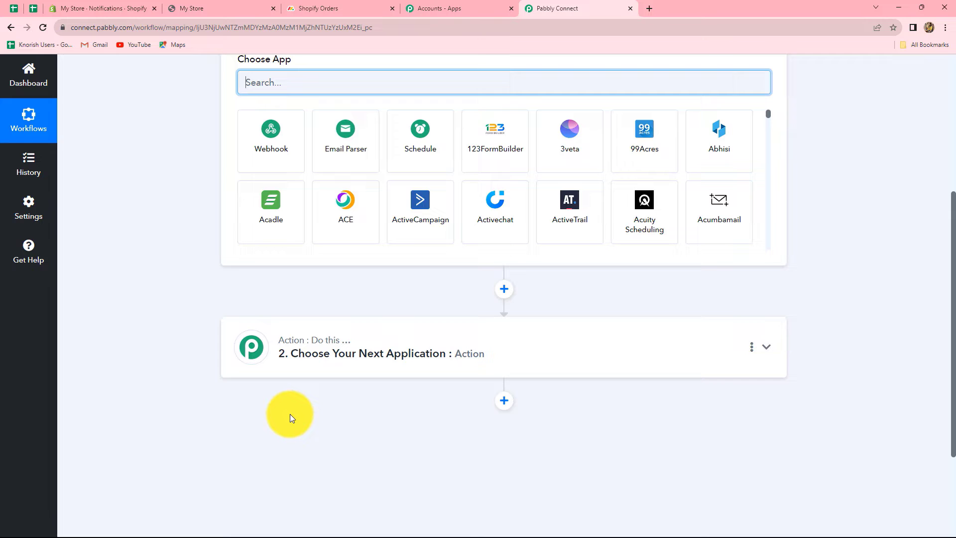
left_click(305, 7)
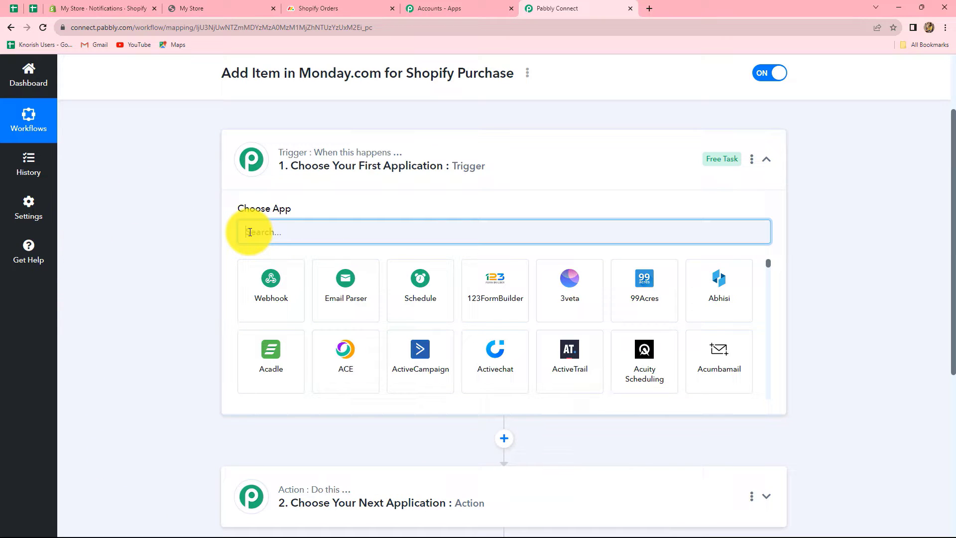
type("Shop")
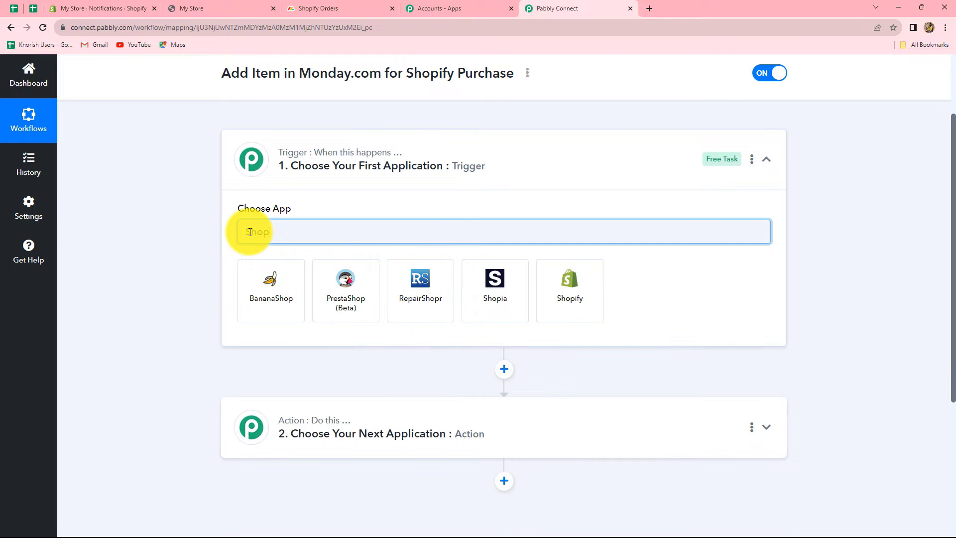
left_click(571, 293)
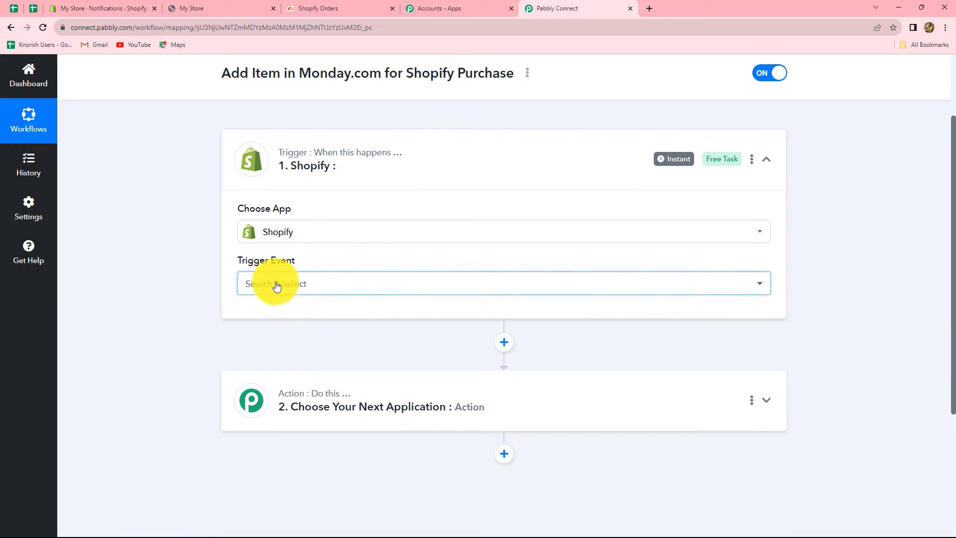
Set the Shopify trigger event to New Order and copy its webhook URL
left_click(273, 284)
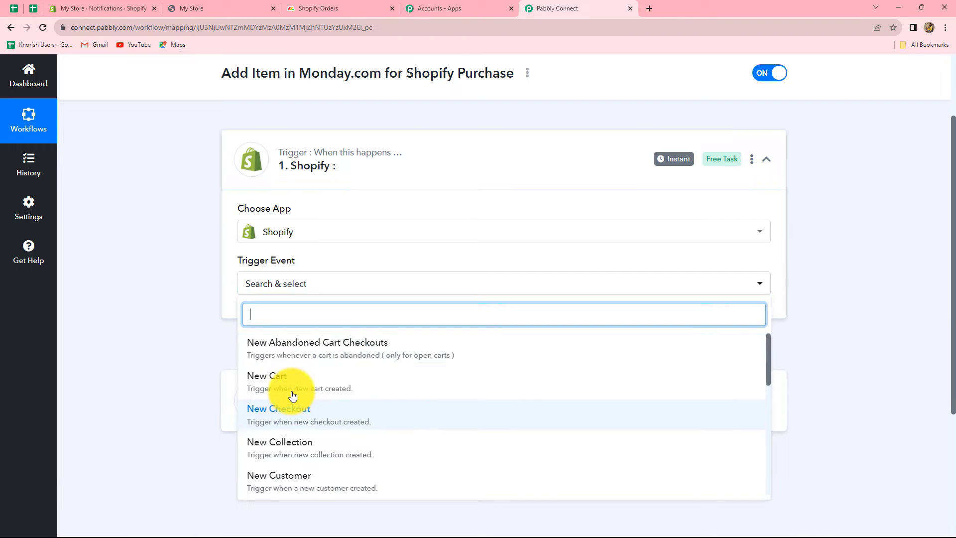
scroll(292, 396, "down", 3)
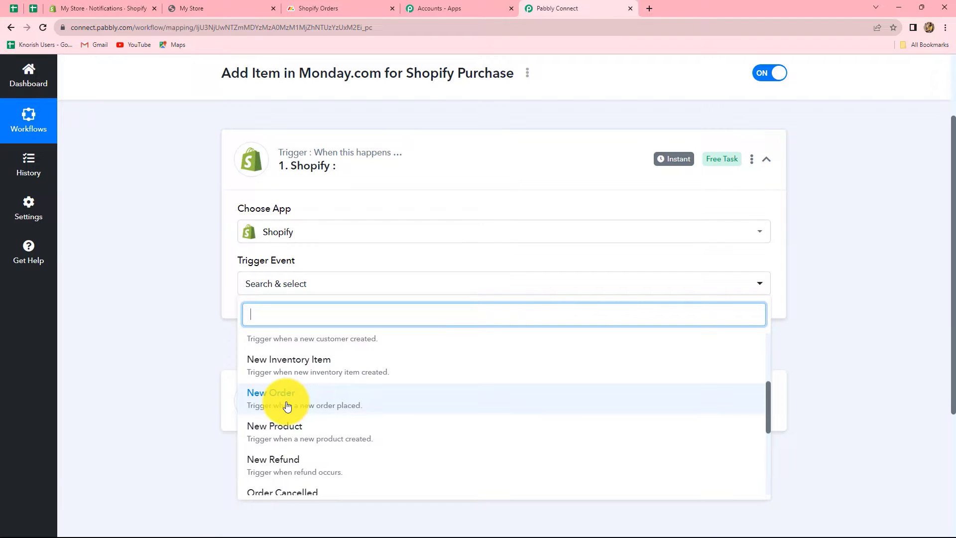
left_click(287, 403)
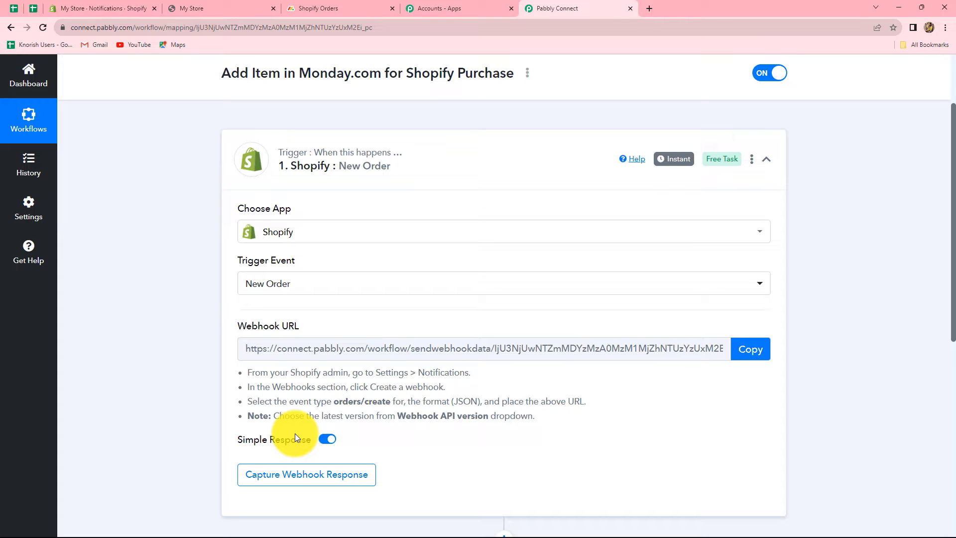
left_click(746, 351)
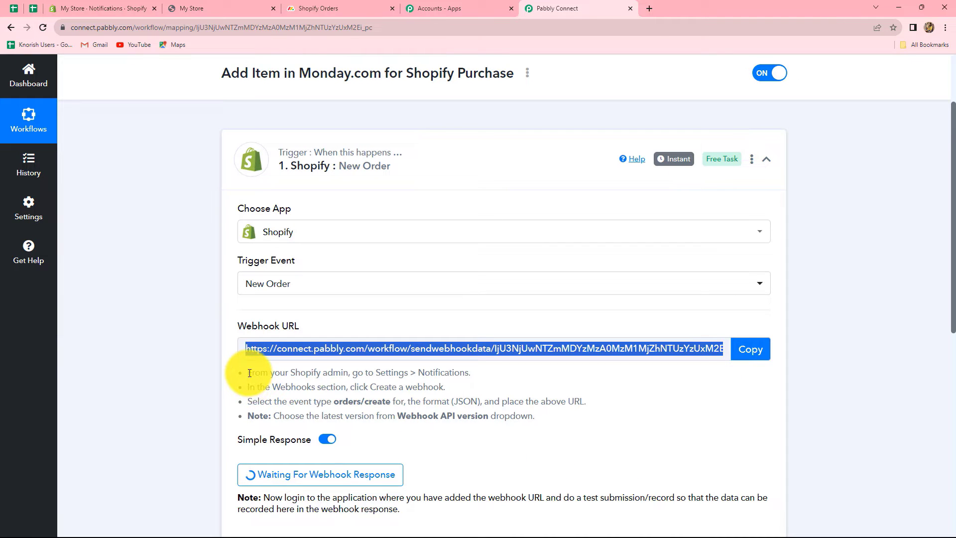
In the Shopify admin, go to Settings > Notifications and begin creating a webhook
left_click(74, 7)
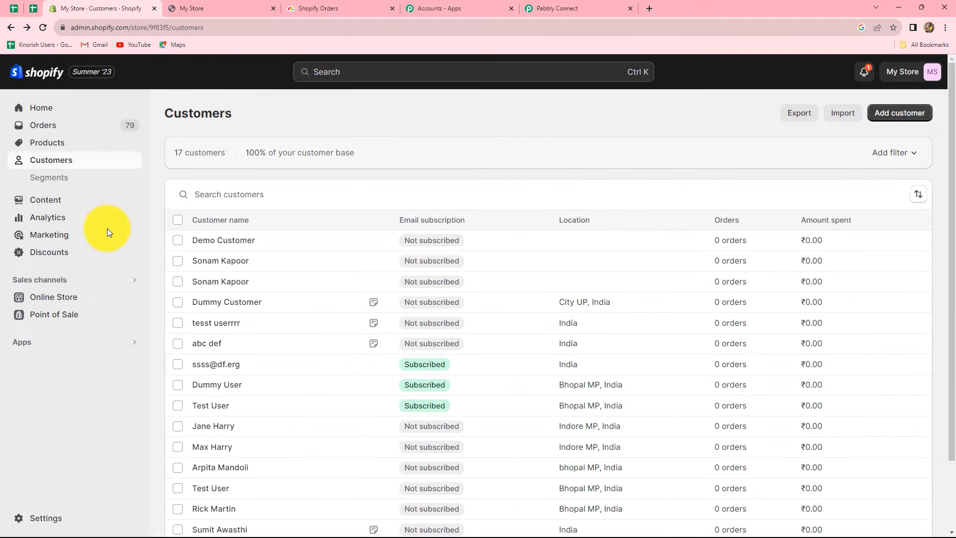
left_click(55, 518)
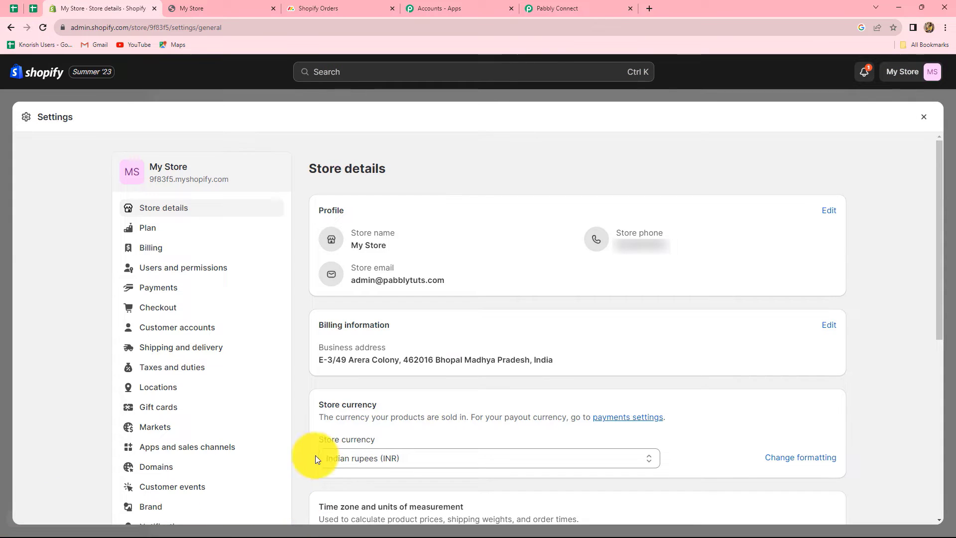
scroll(131, 308, "down", 4)
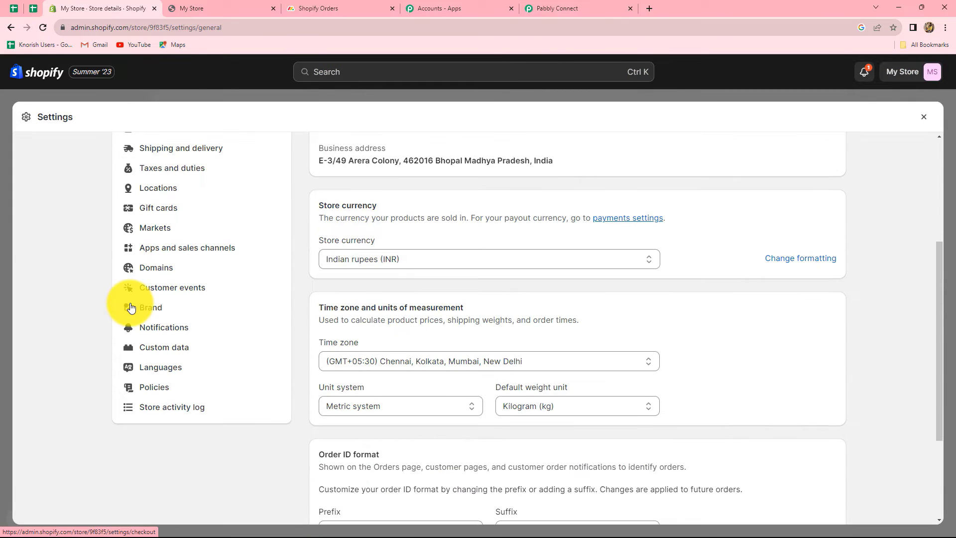
left_click(156, 331)
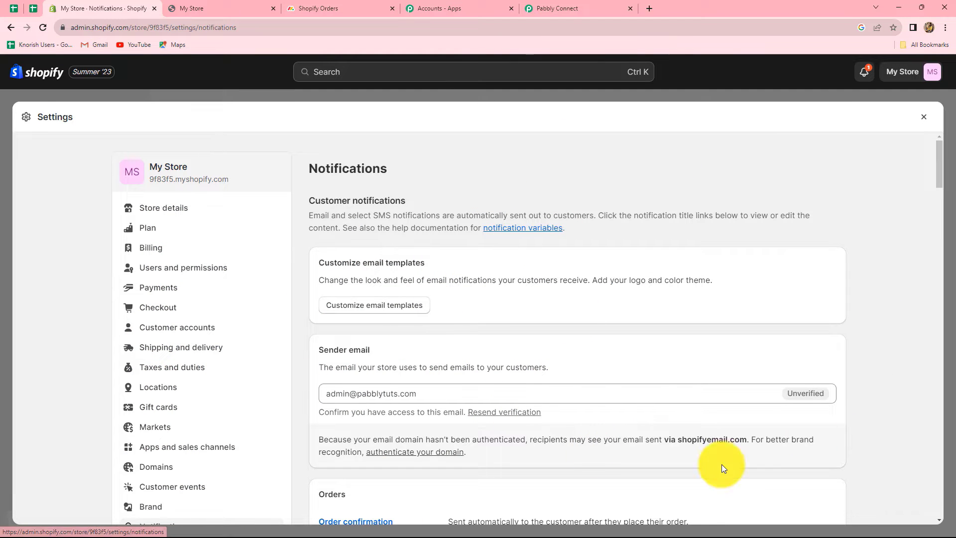
scroll(643, 409, "down", 20)
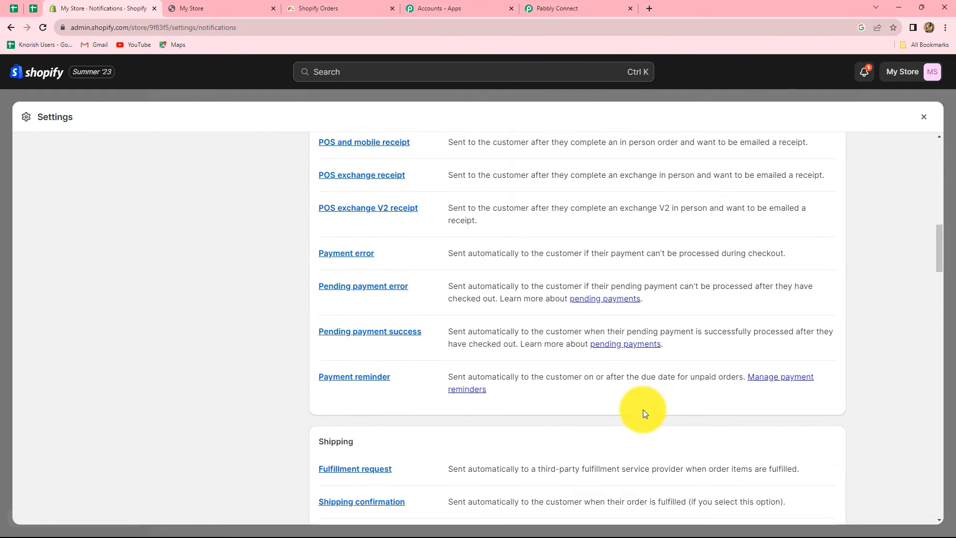
scroll(643, 409, "down", 20)
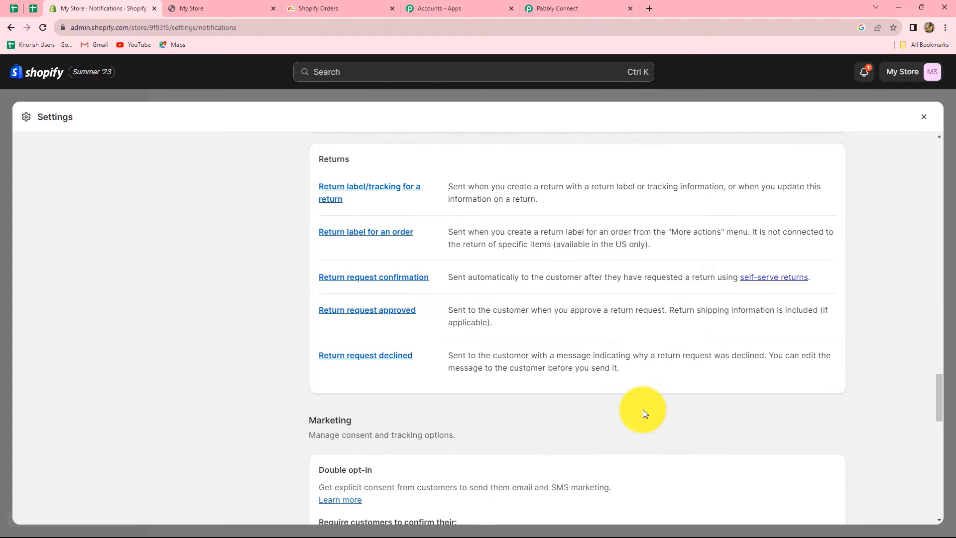
scroll(643, 409, "down", 12)
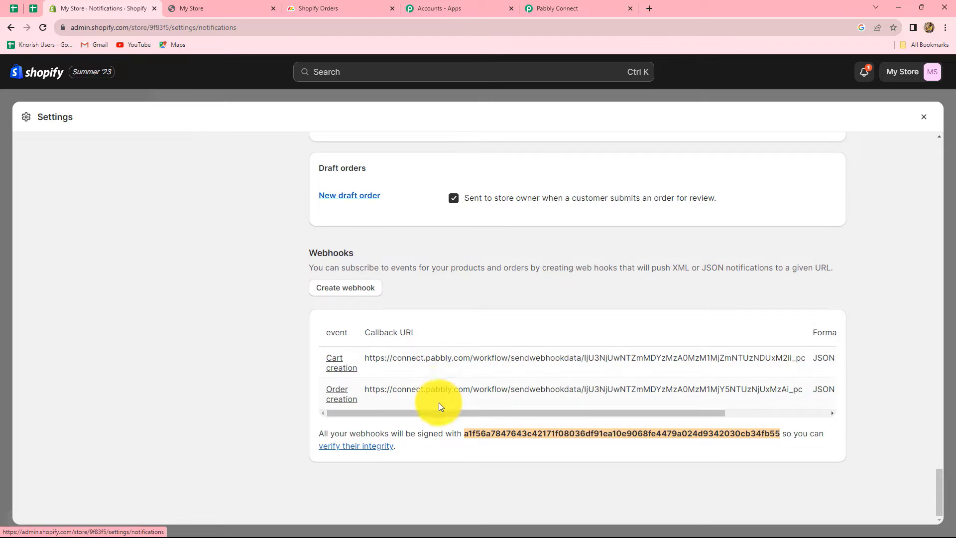
left_click(324, 288)
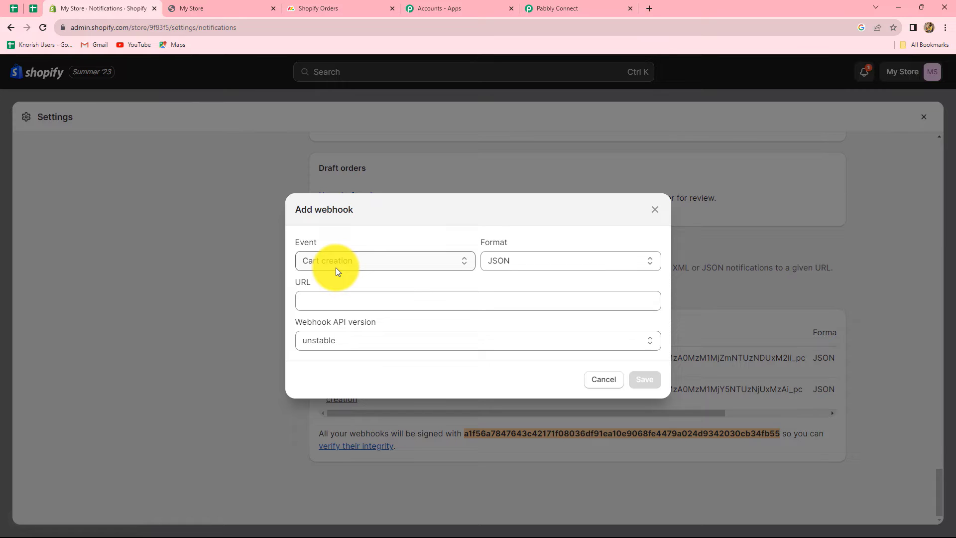
Save an Order creation webhook with the pasted Pabbly URL and API version 2023-07 (Latest)
left_click(335, 267)
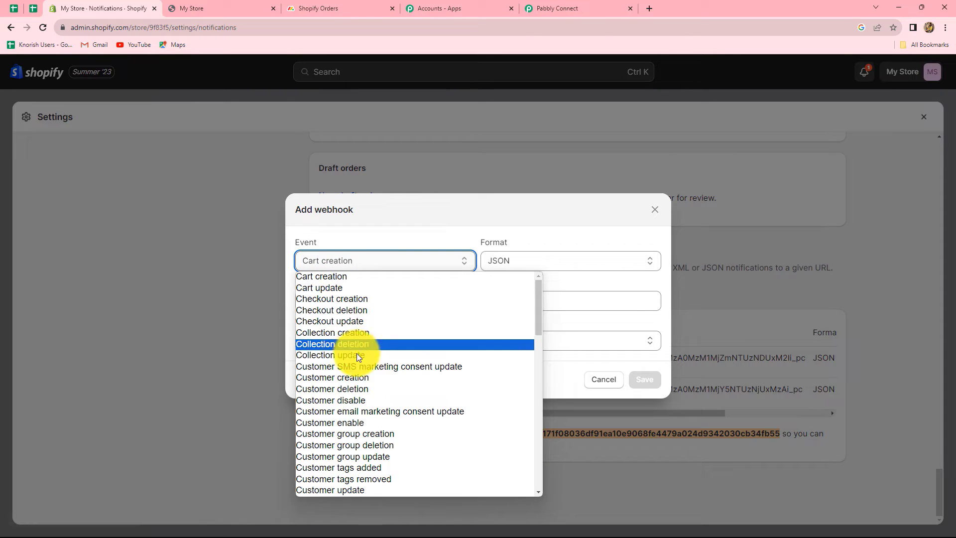
scroll(347, 389, "down", 12)
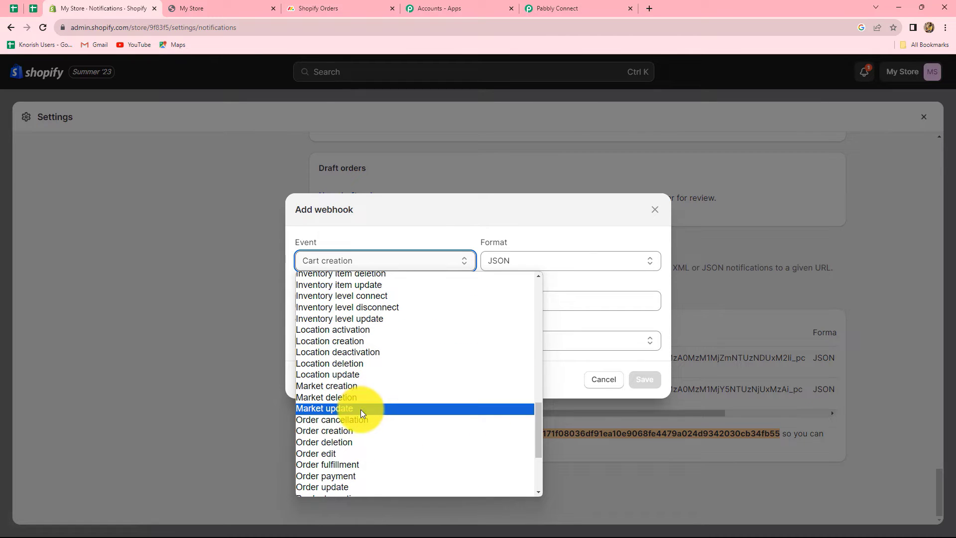
left_click(360, 426)
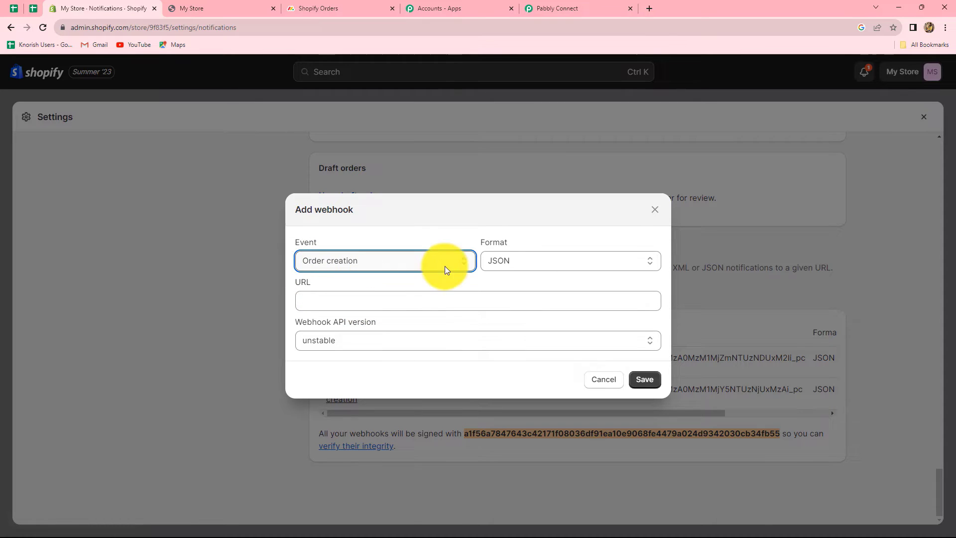
left_click(396, 303)
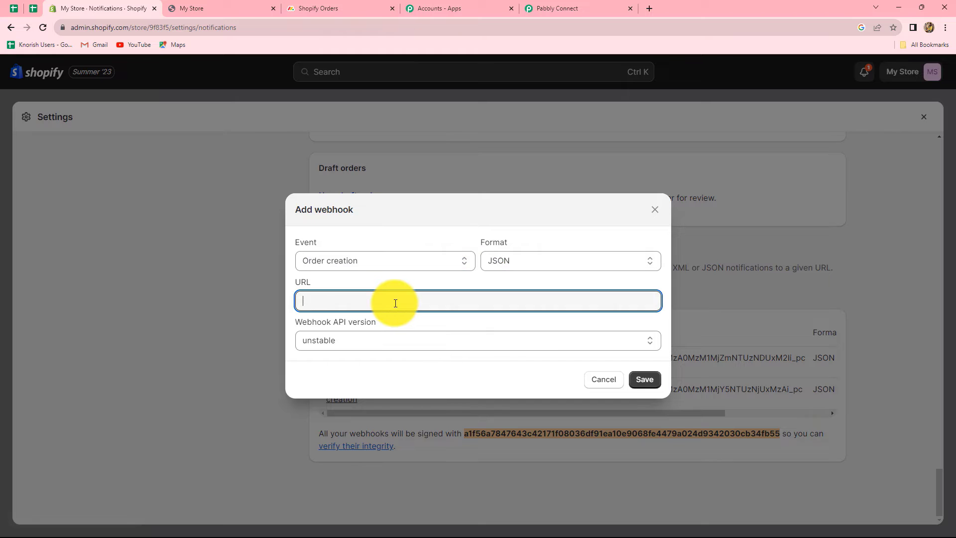
key("ctrl+v")
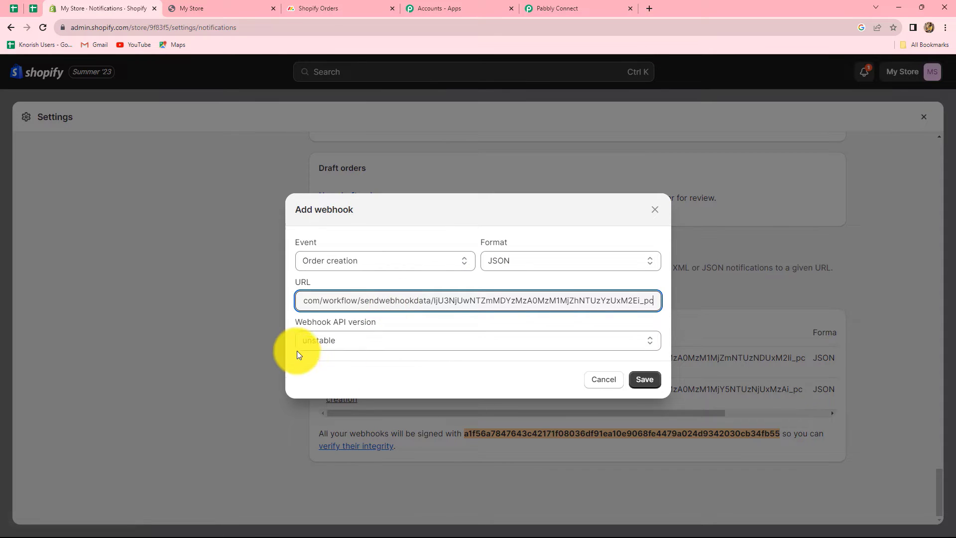
left_click(371, 339)
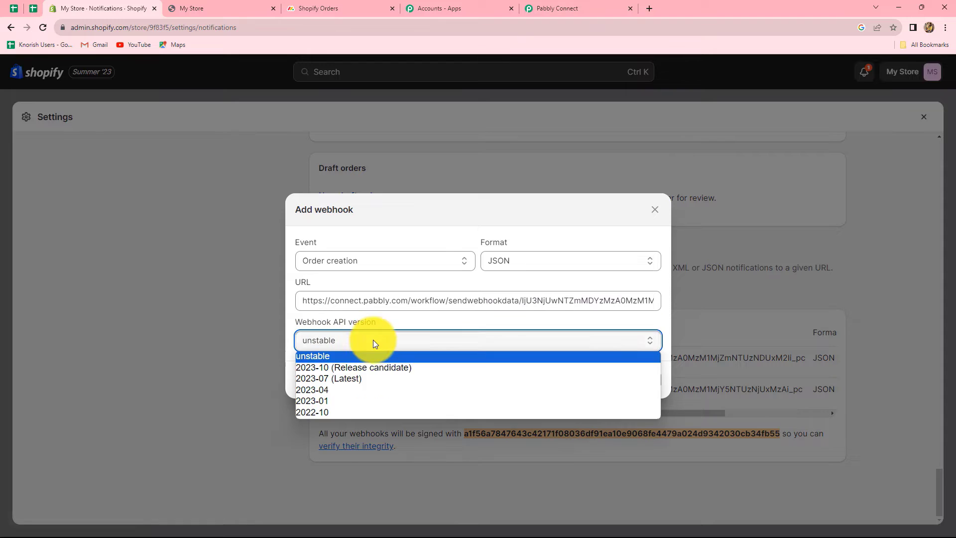
left_click(349, 381)
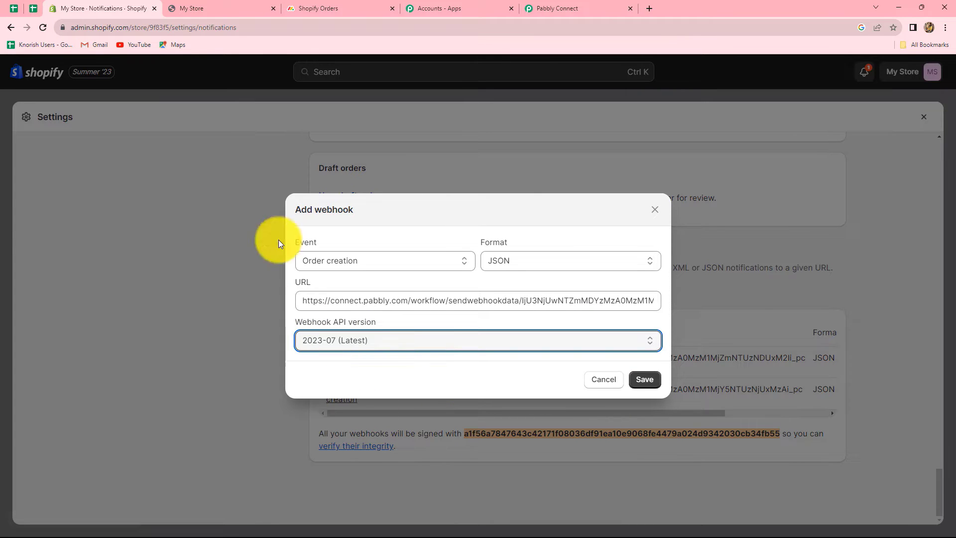
left_click(645, 382)
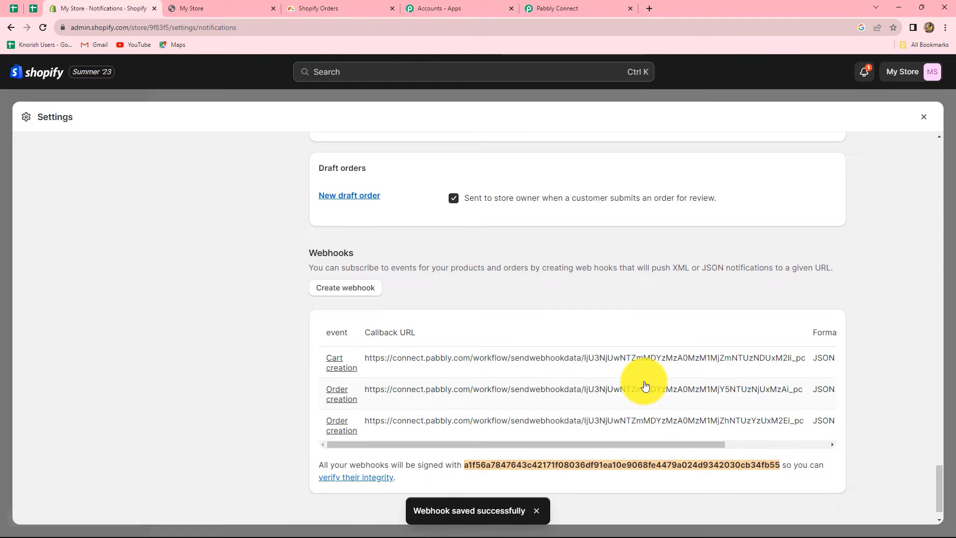
left_click(547, 8)
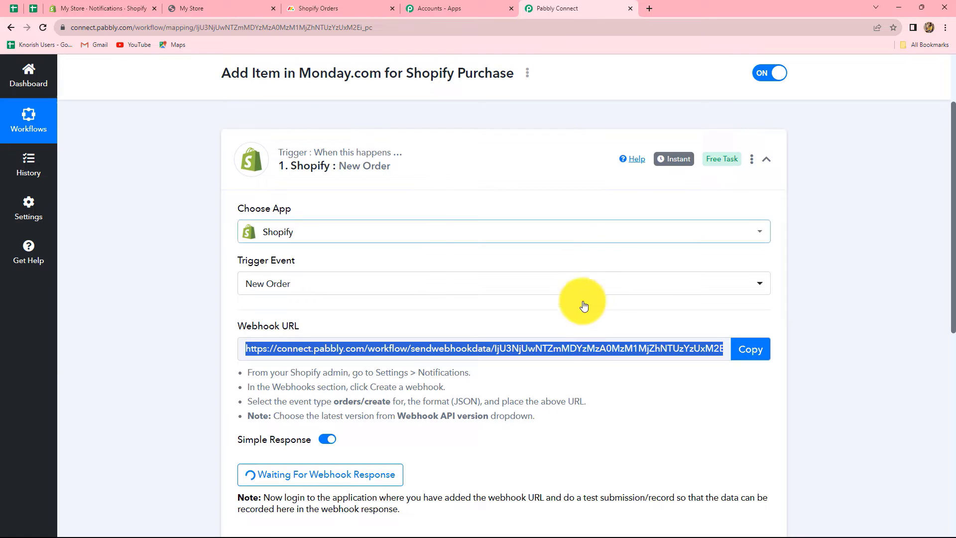
Leave the trigger waiting for a webhook response and switch to the My Store storefront
scroll(590, 356, "down", 4)
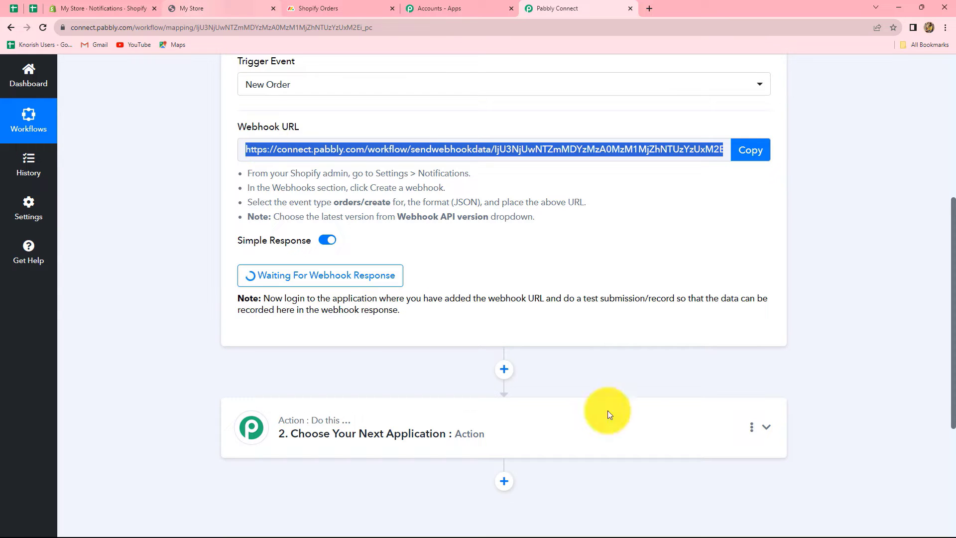
left_click(215, 8)
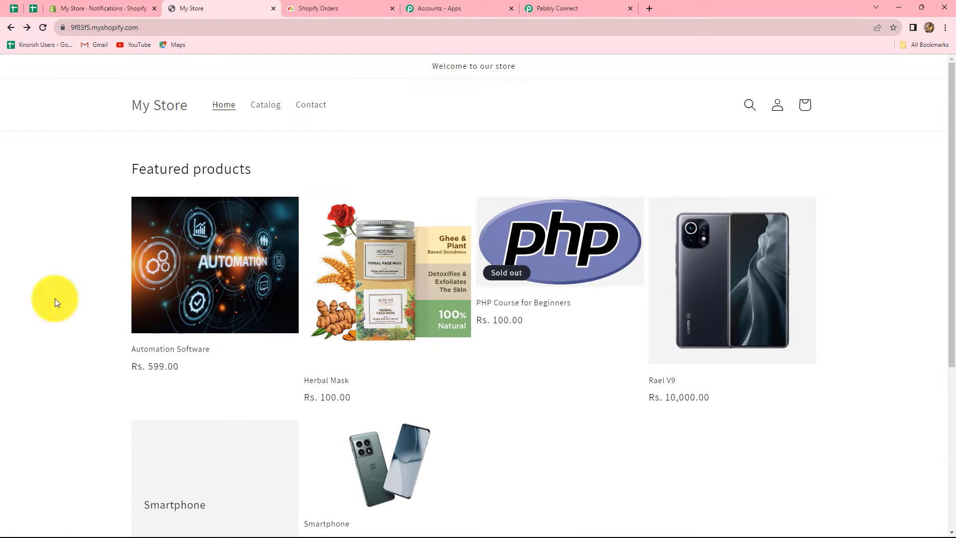
Open the Herbal Mask product and use Buy it now to reach checkout
left_click(387, 320)
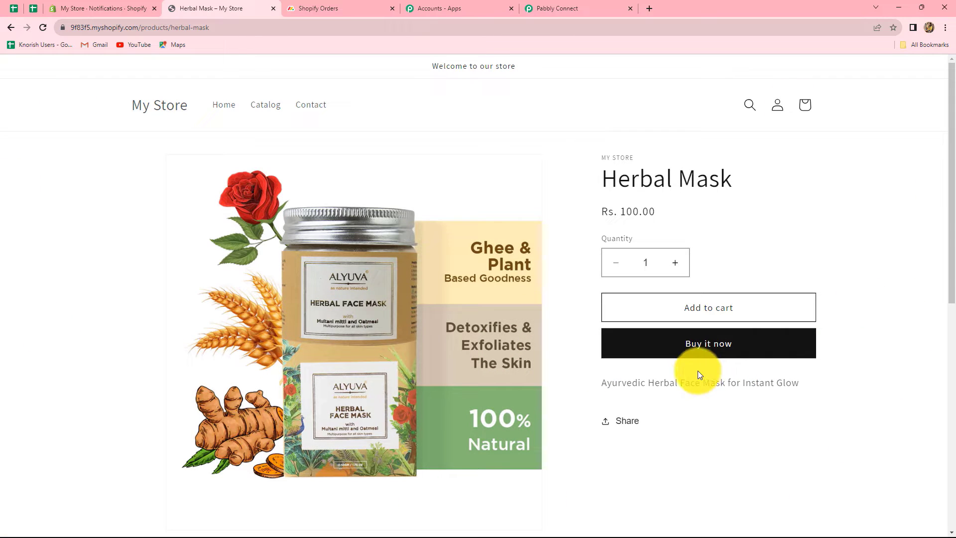
left_click(722, 347)
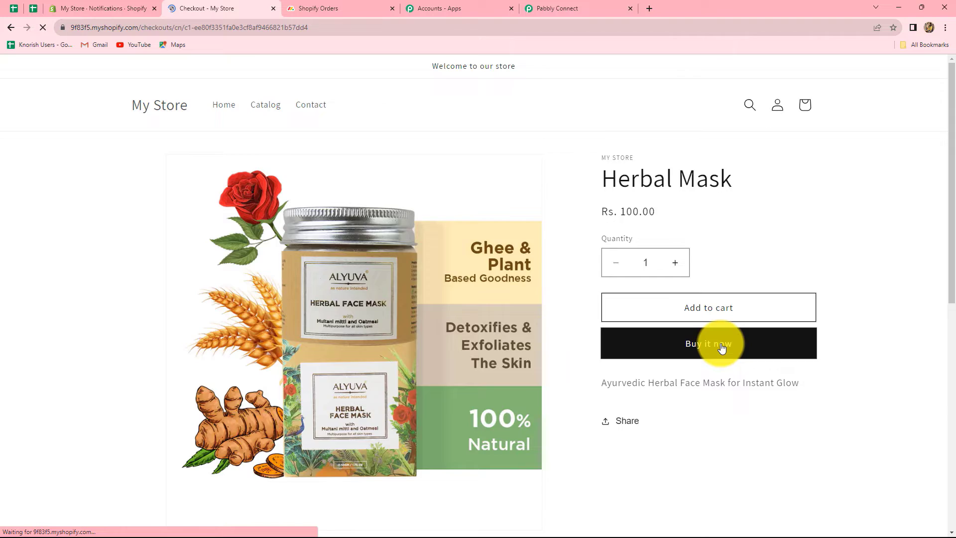
scroll(418, 360, "down", 2)
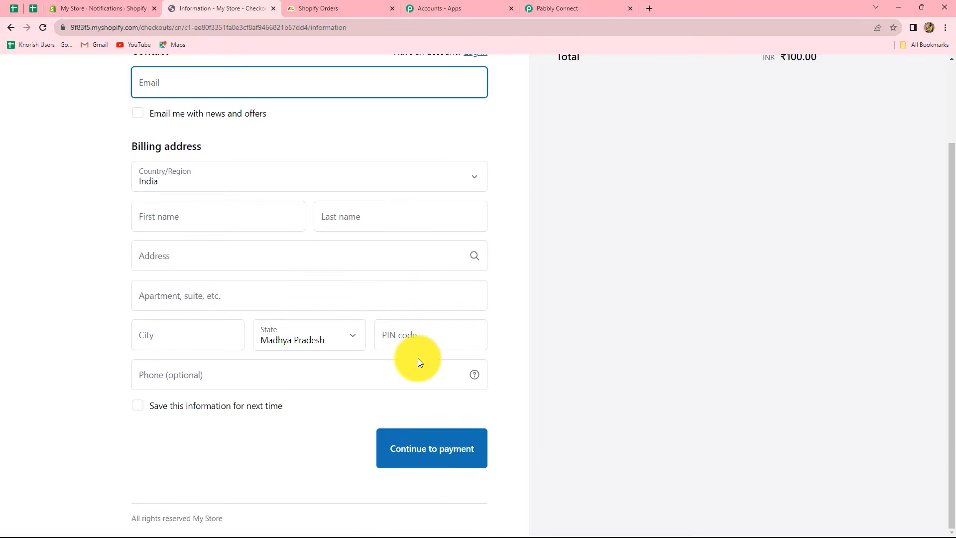
scroll(419, 360, "up", 2)
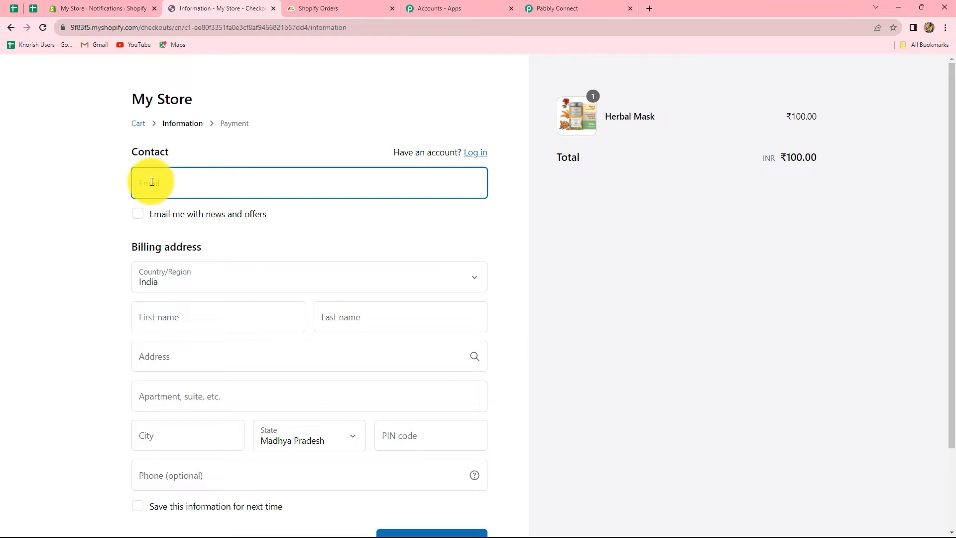
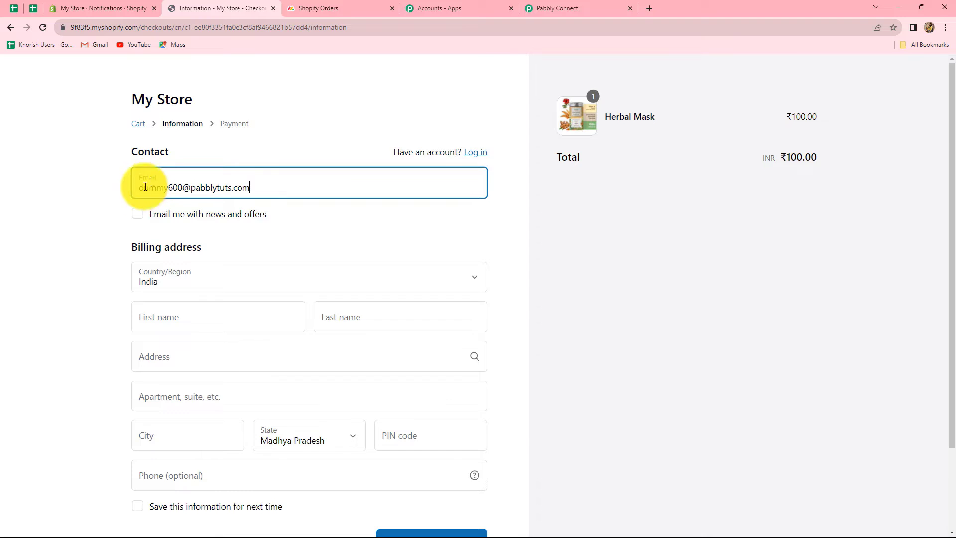
Enter the contact e-mail, the customer's first and last name, and the street address
scroll(150, 214, "down", 2)
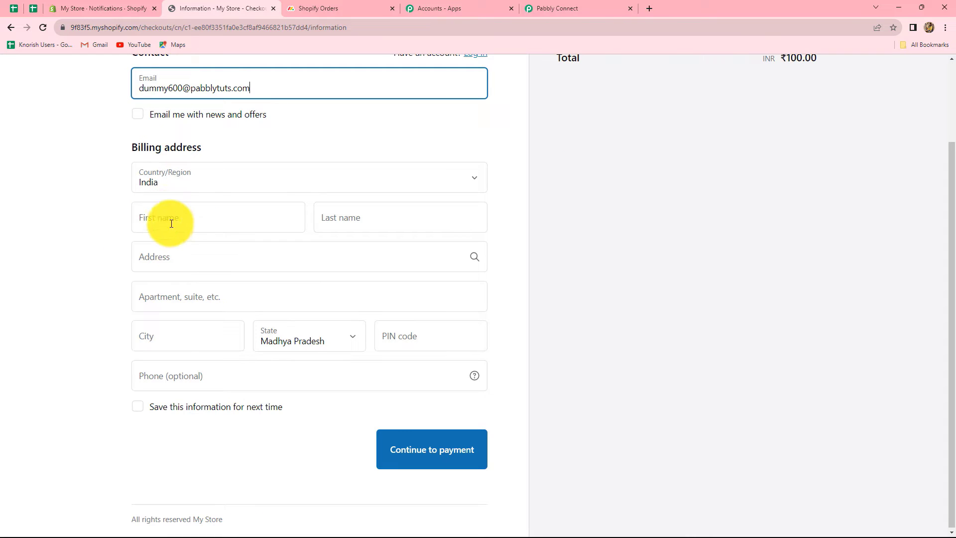
left_click(172, 223)
type("Dummy")
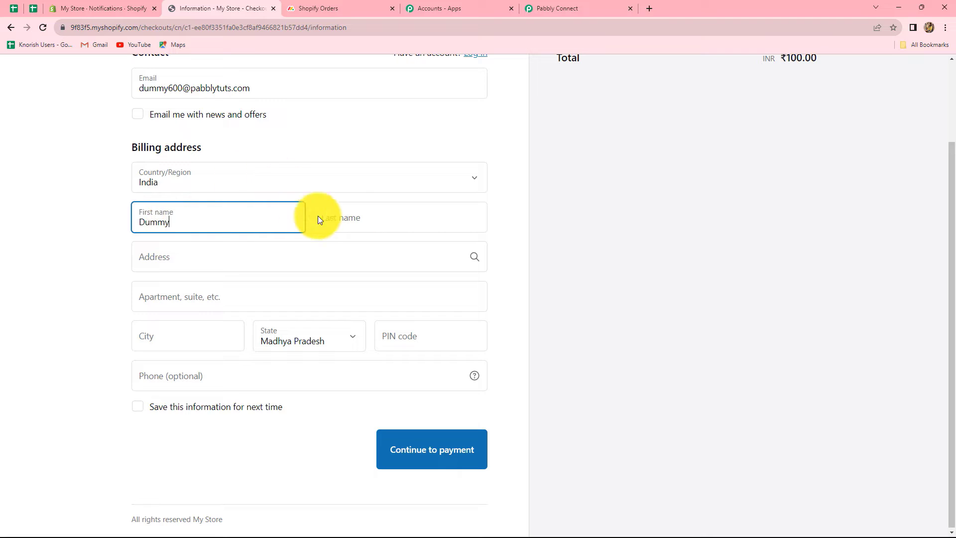
left_click(362, 222)
type("User")
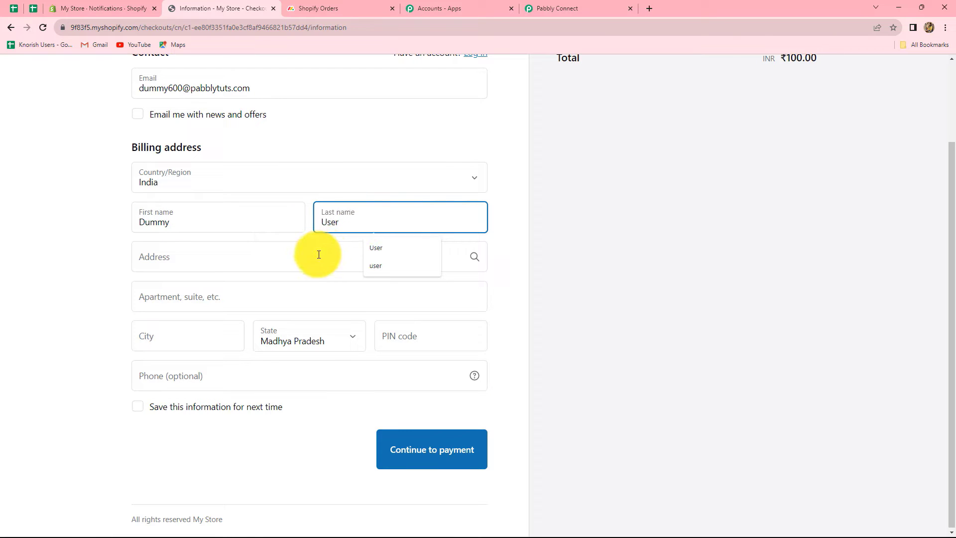
left_click(314, 257)
type("10, Rand")
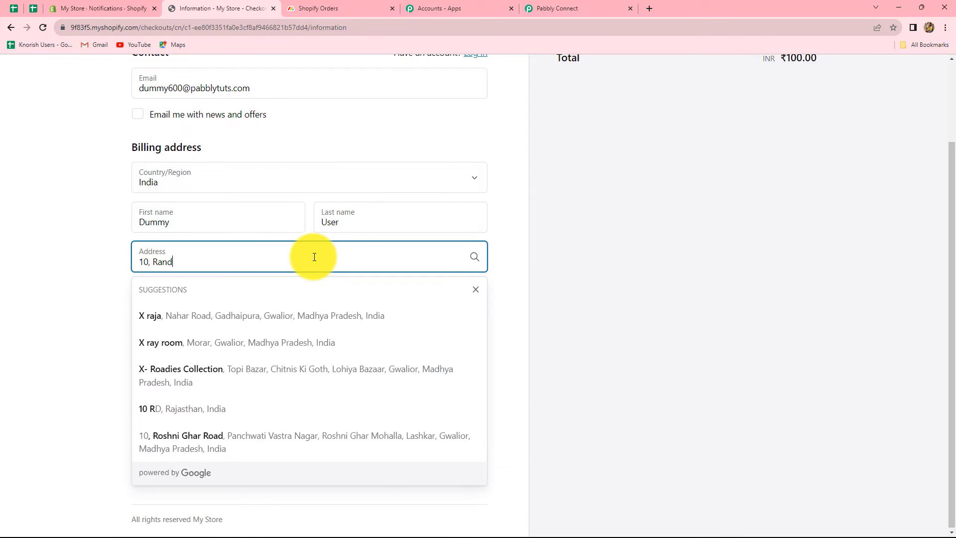
type("om Street")
Autofill the apartment, city, PIN code and phone number, then continue to payment
left_click(158, 297)
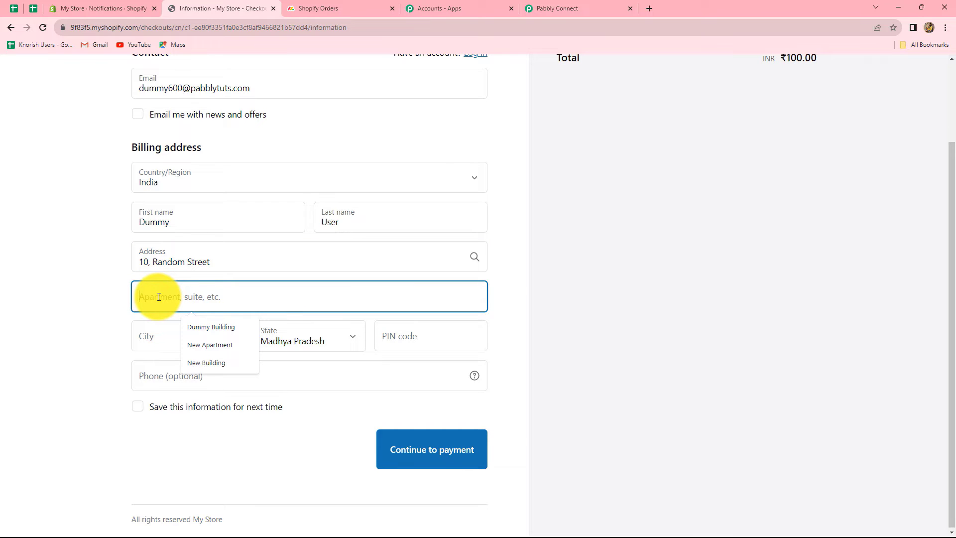
left_click(197, 363)
left_click(186, 337)
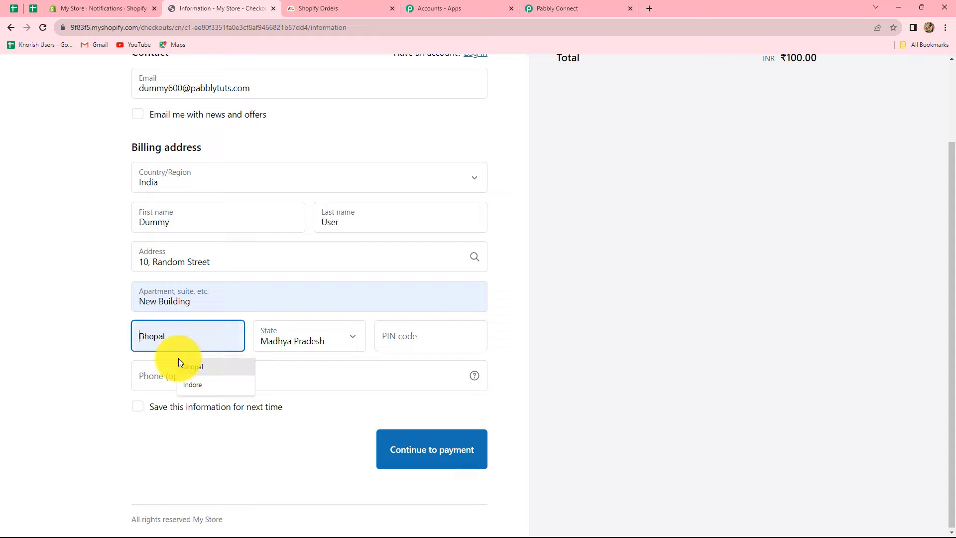
left_click(206, 366)
left_click(413, 343)
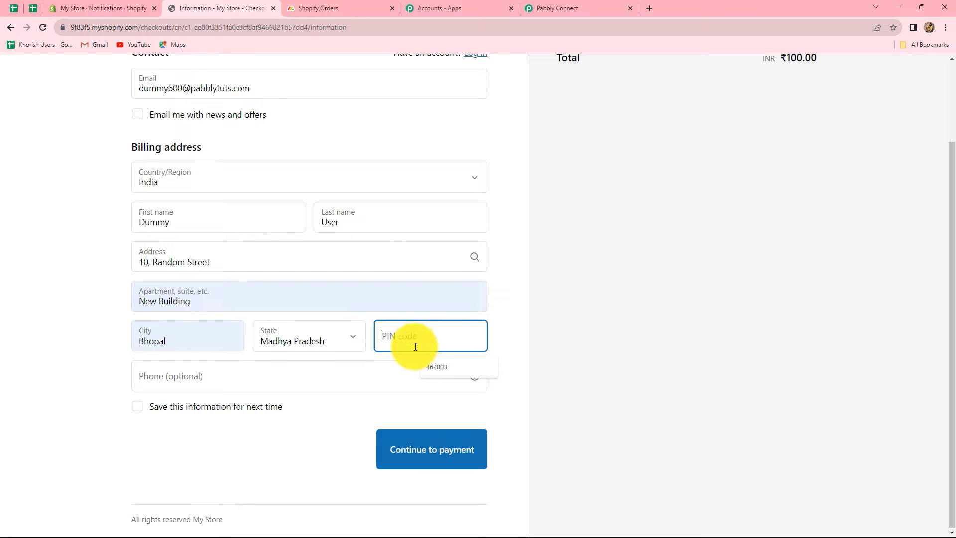
left_click(426, 368)
left_click(277, 378)
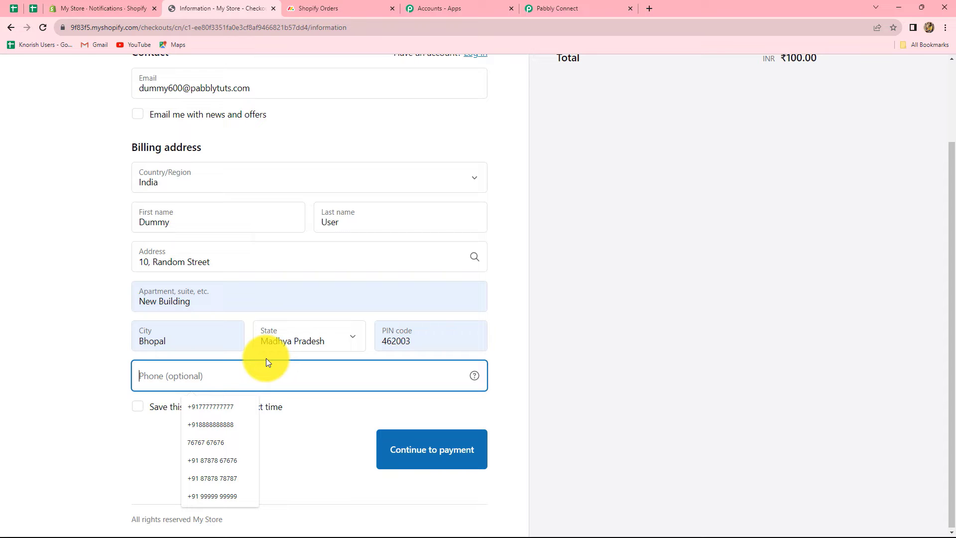
key("Down")
key("Down")
key("Down")
key("Return")
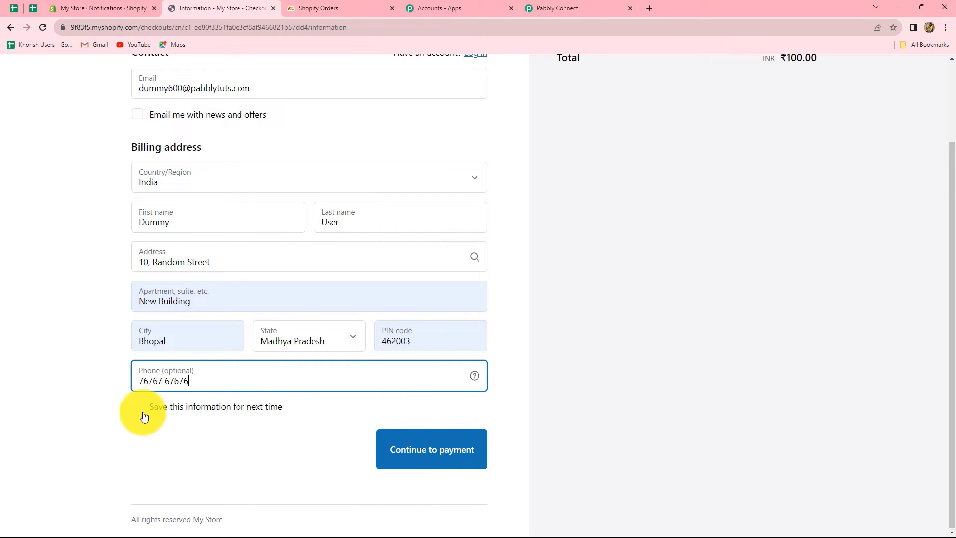
left_click(441, 459)
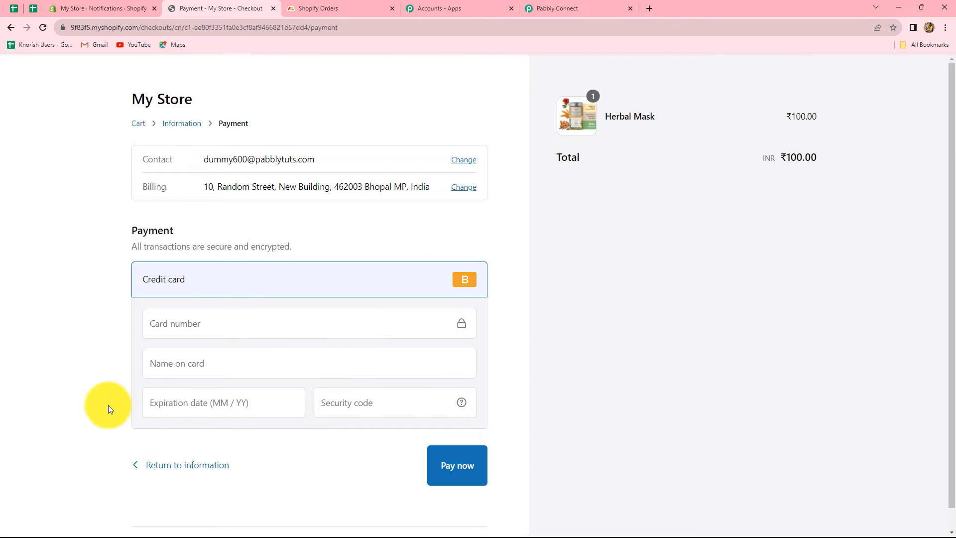
Pay for the Herbal Mask order with the test card details, then return to Pabbly Connect
scroll(74, 339, "down", 1)
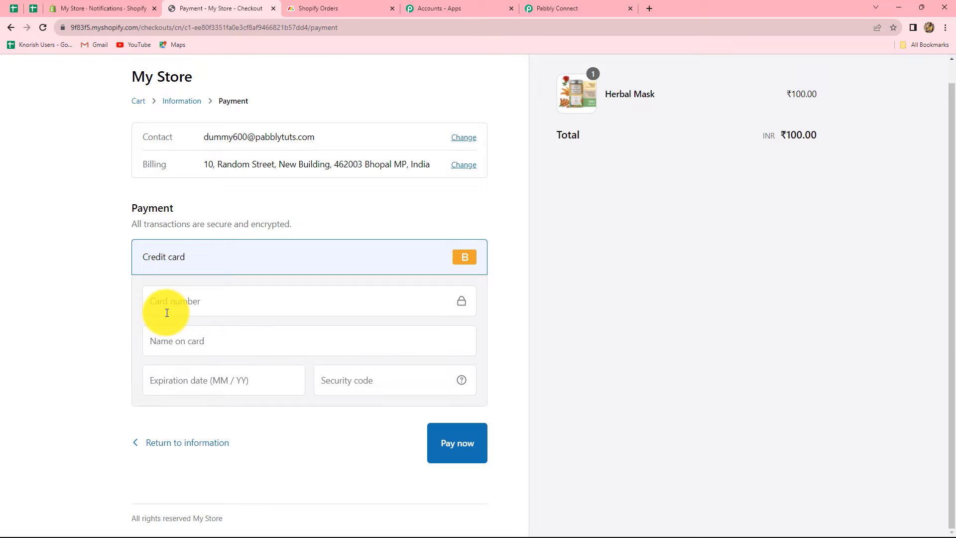
left_click(181, 303)
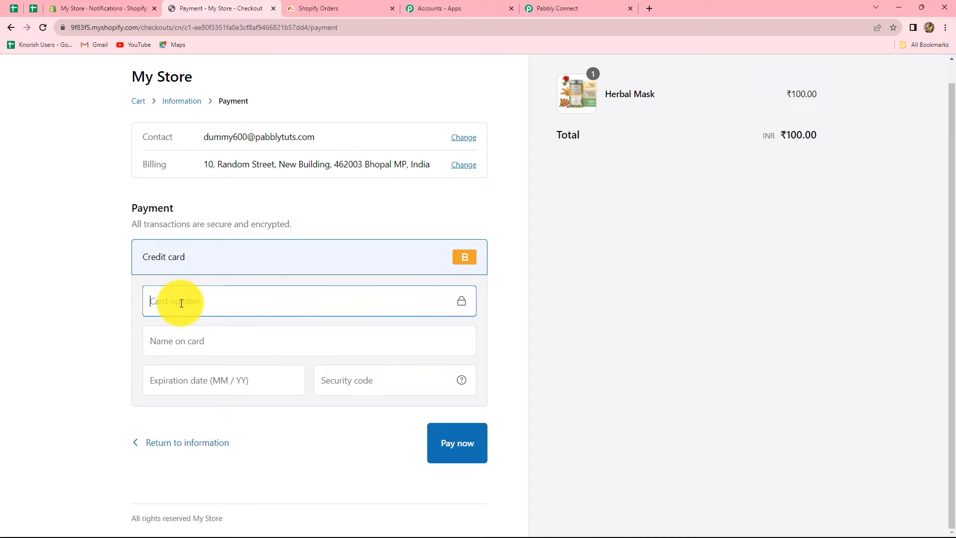
type("1")
left_click(168, 347)
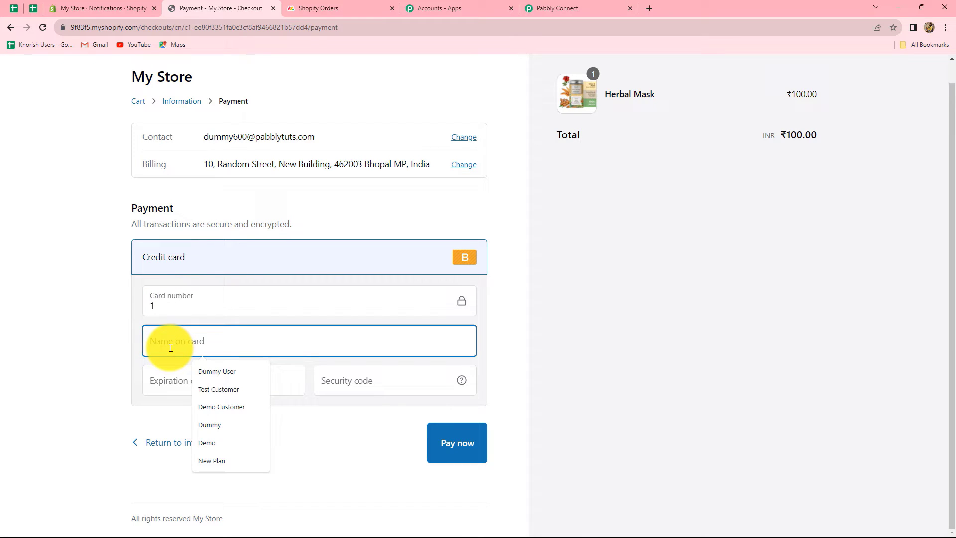
left_click(219, 372)
left_click(199, 385)
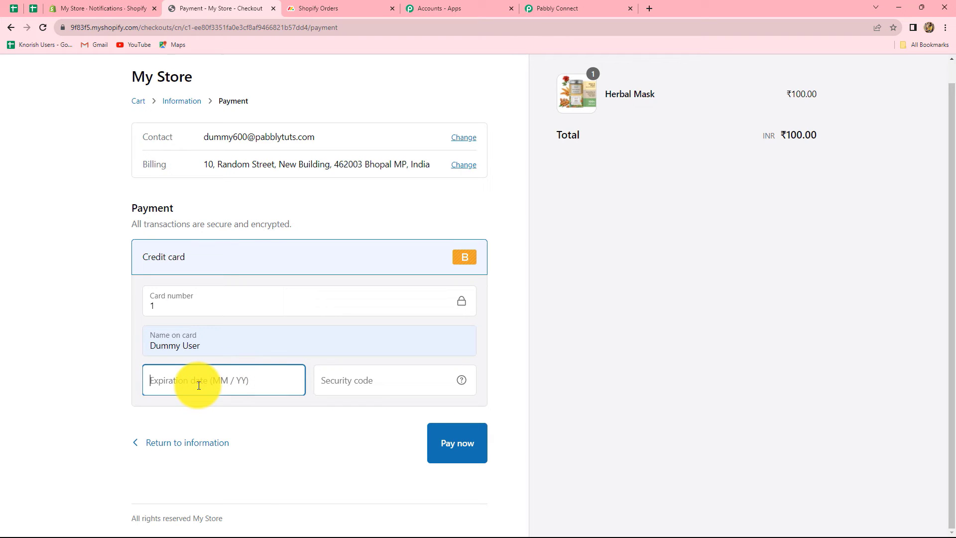
type("02 / 2")
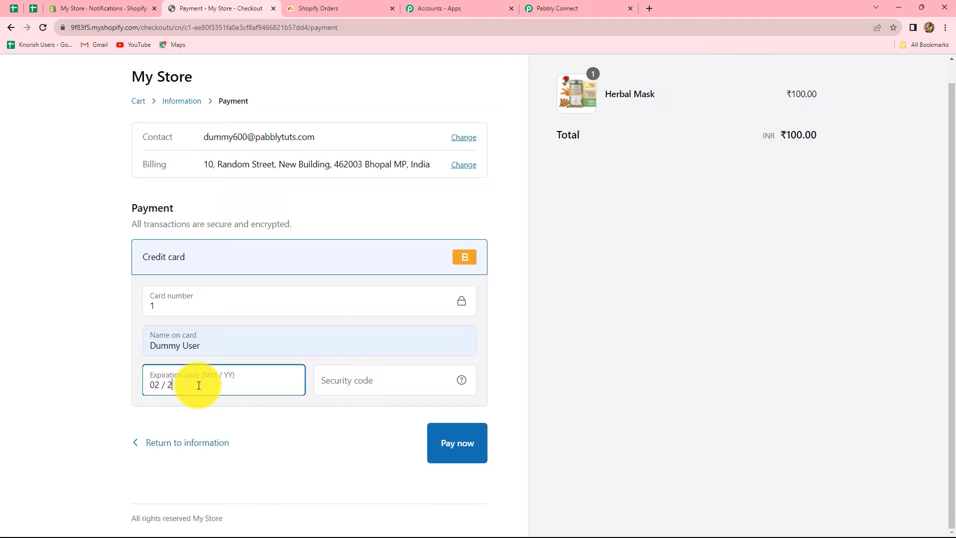
type("6")
left_click(343, 382)
type("345")
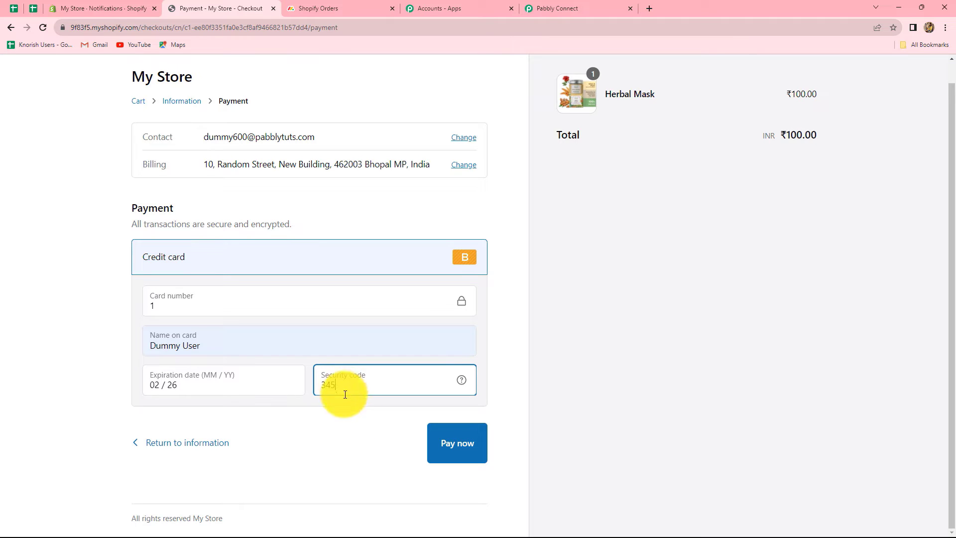
left_click(464, 447)
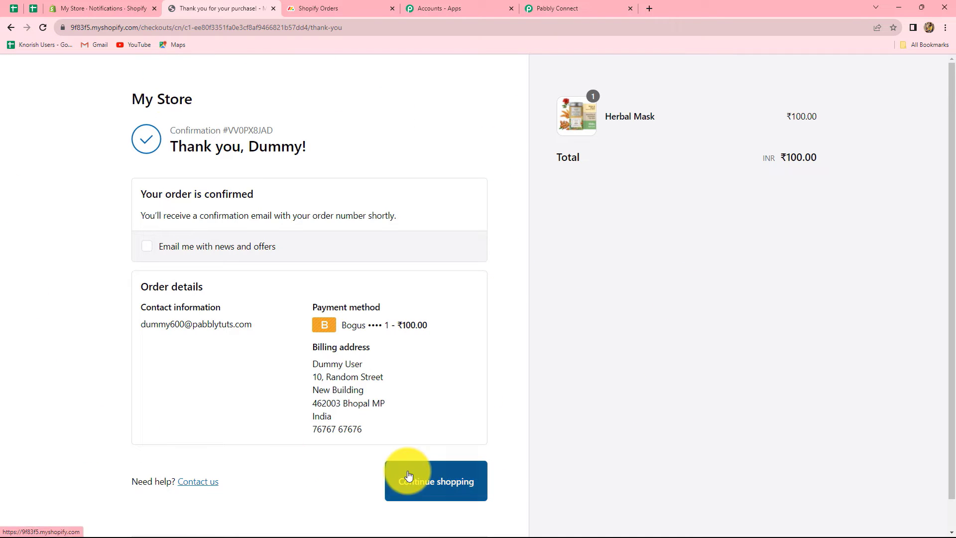
left_click(572, 9)
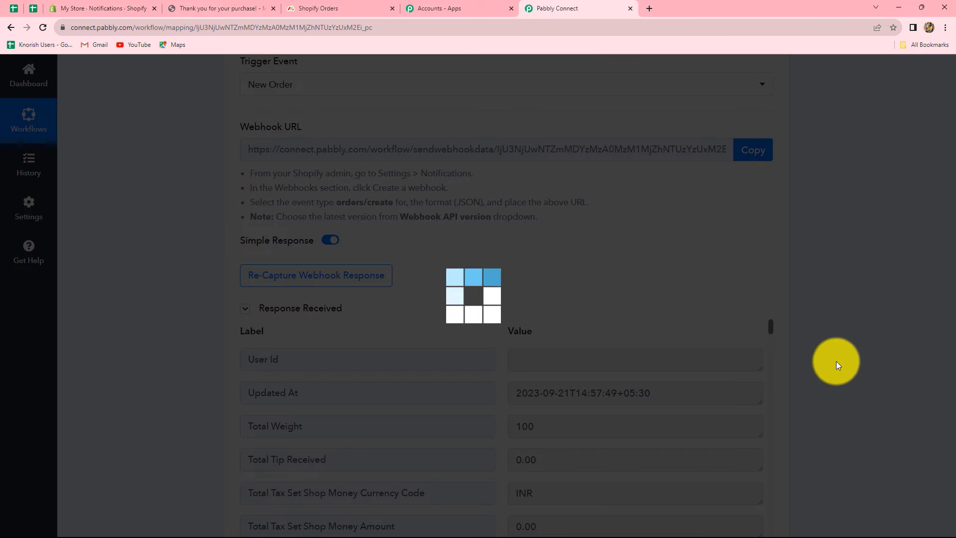
Scroll through the New Order response to review the Herbal Mask line item, 100.00 INR subtotal and customer details
scroll(836, 361, "down", 5)
scroll(618, 255, "down", 15)
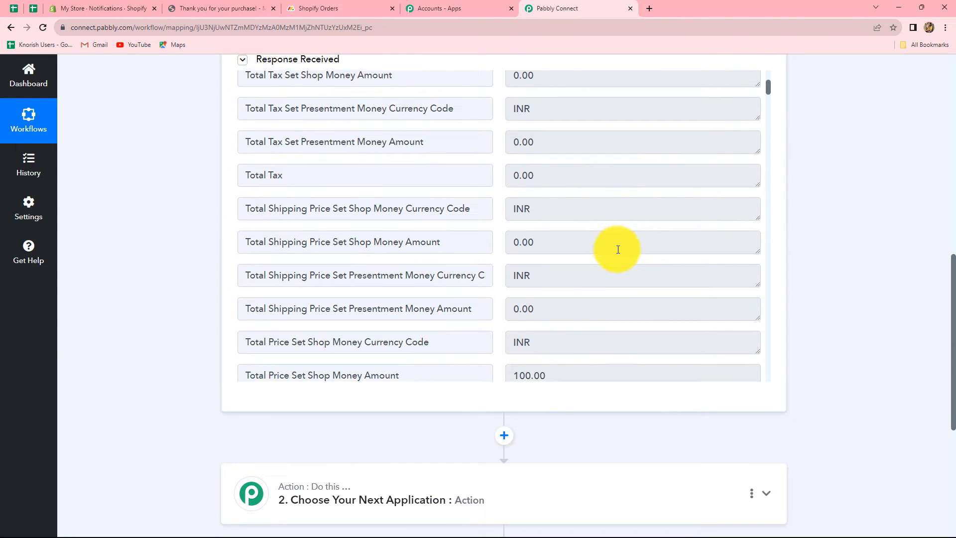
scroll(619, 247, "down", 4)
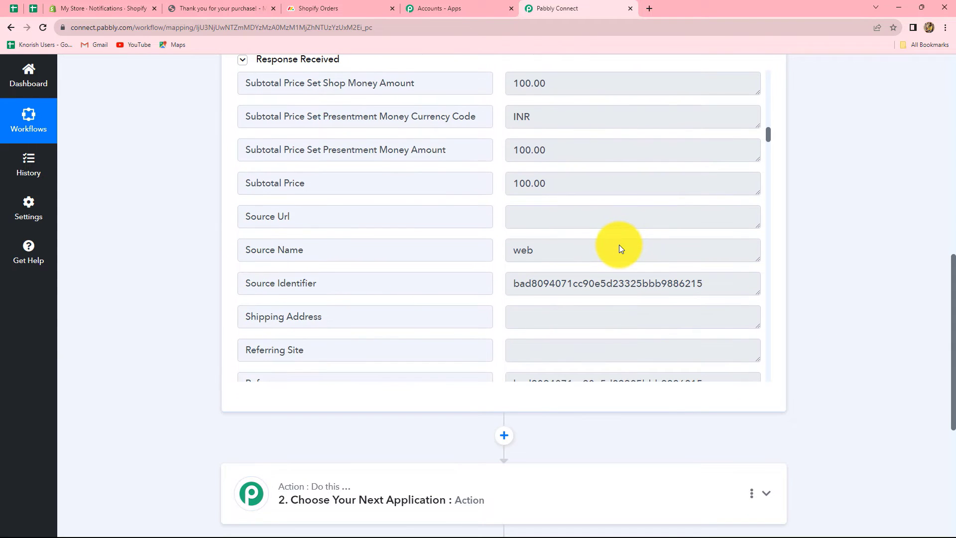
scroll(644, 156, "up", 3)
scroll(639, 264, "down", 10)
scroll(640, 269, "down", 15)
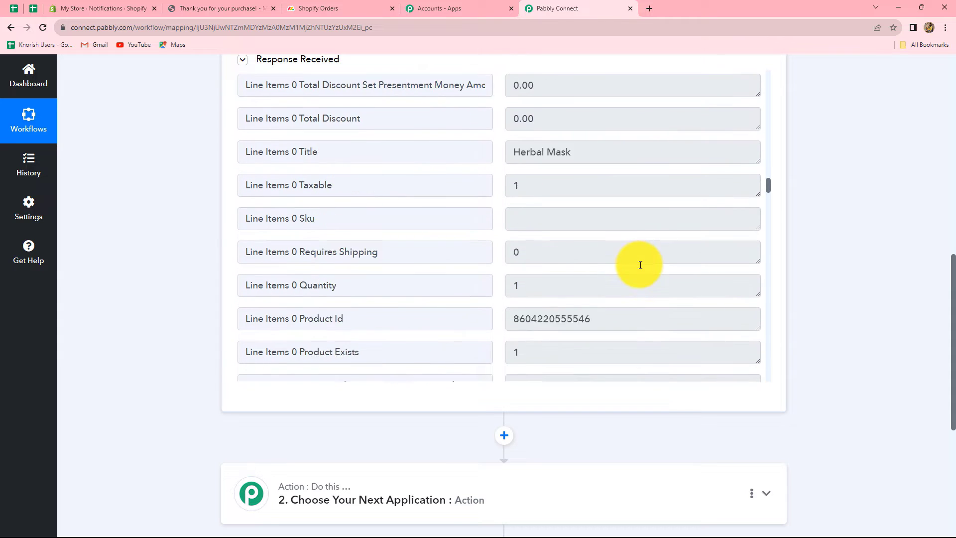
scroll(640, 264, "down", 15)
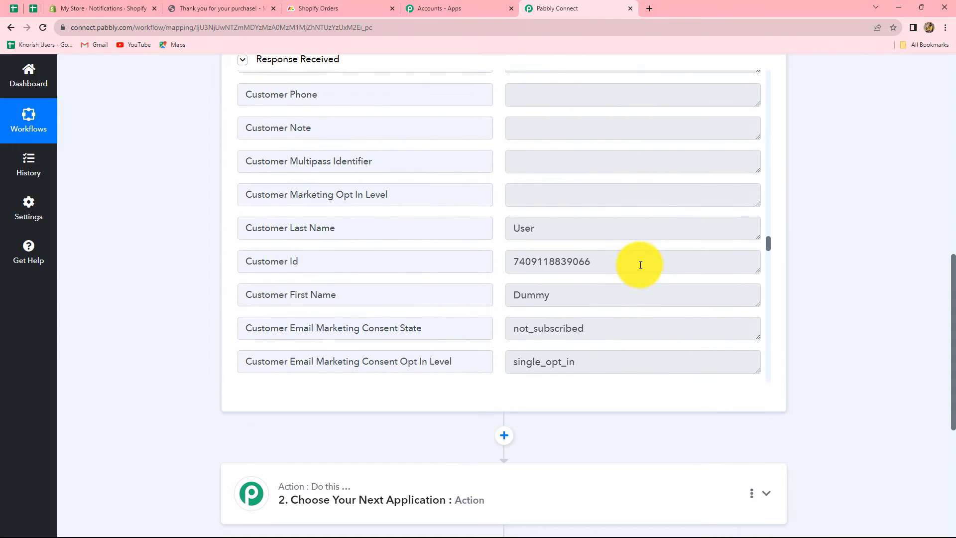
scroll(640, 265, "down", 5)
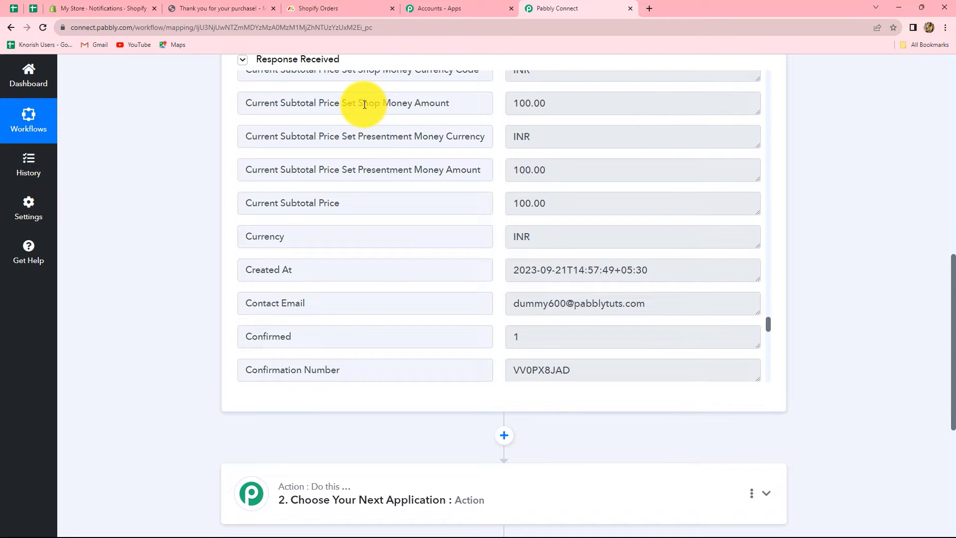
scroll(836, 301, "down", 5)
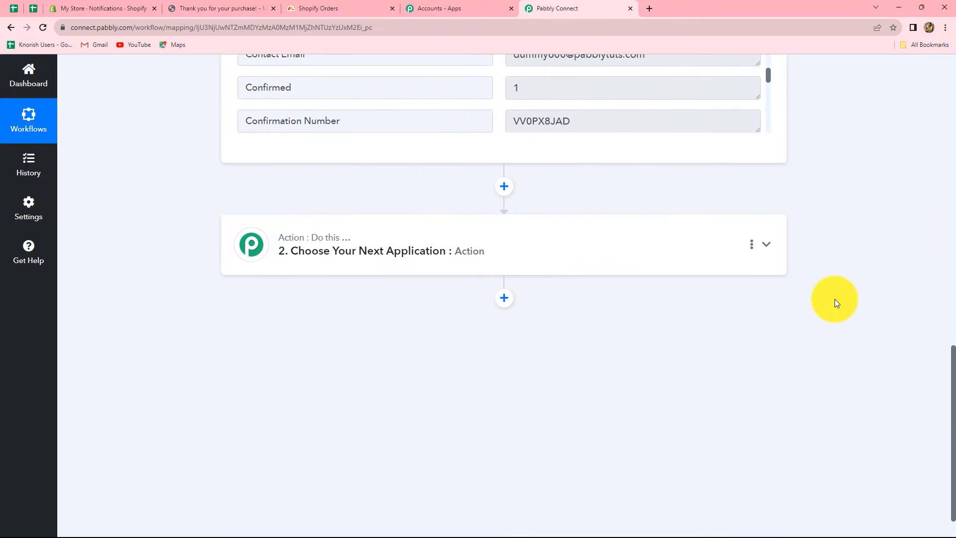
Set the second step's app to monday.com with Create Item as the action event
left_click(290, 228)
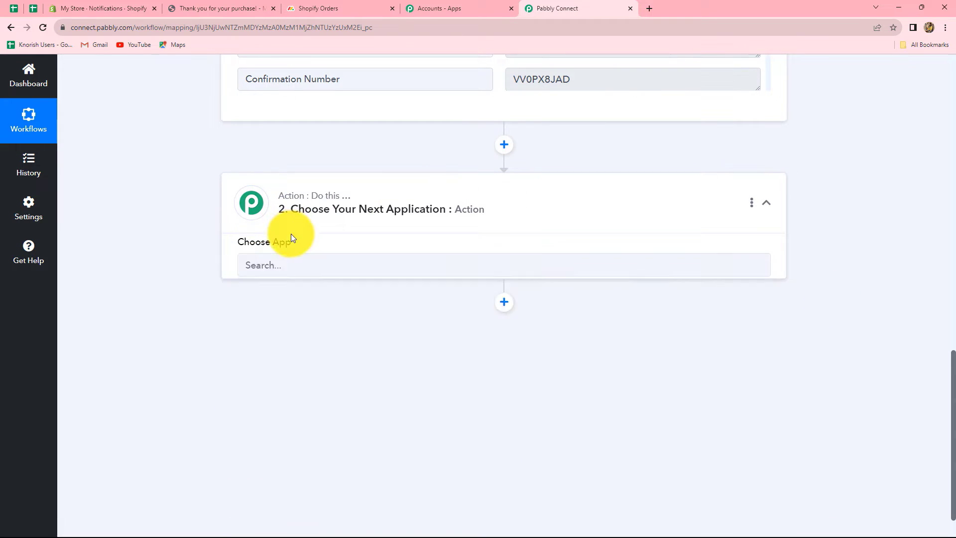
left_click(273, 273)
type("Mo")
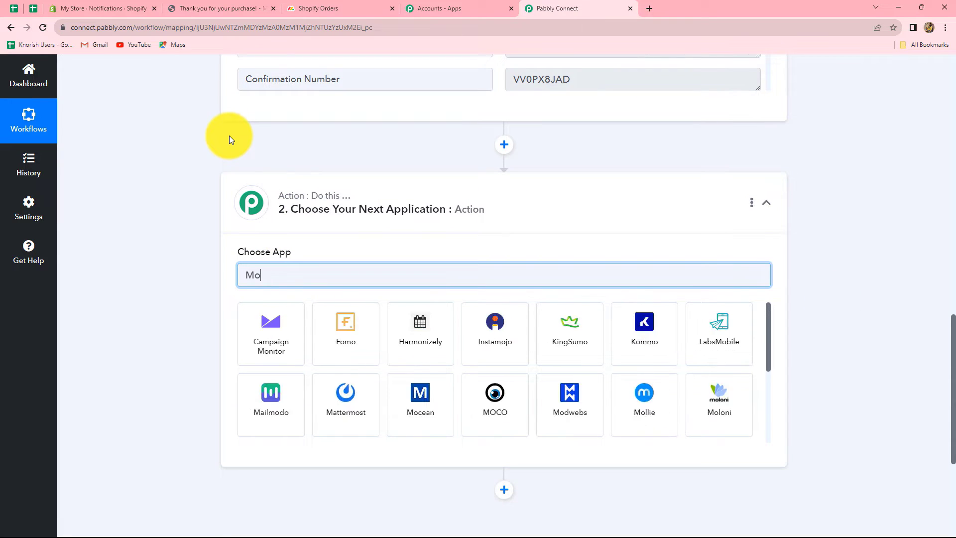
type("nd")
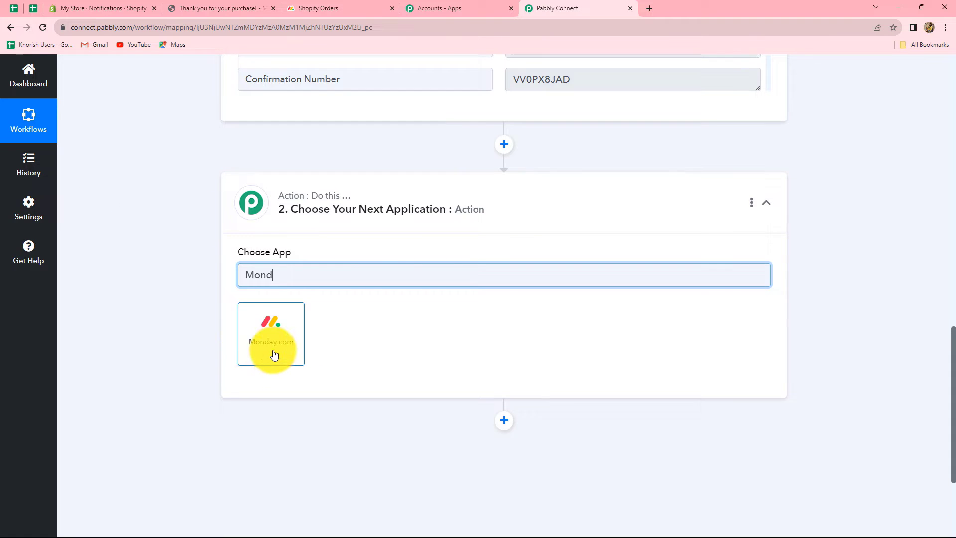
left_click(273, 348)
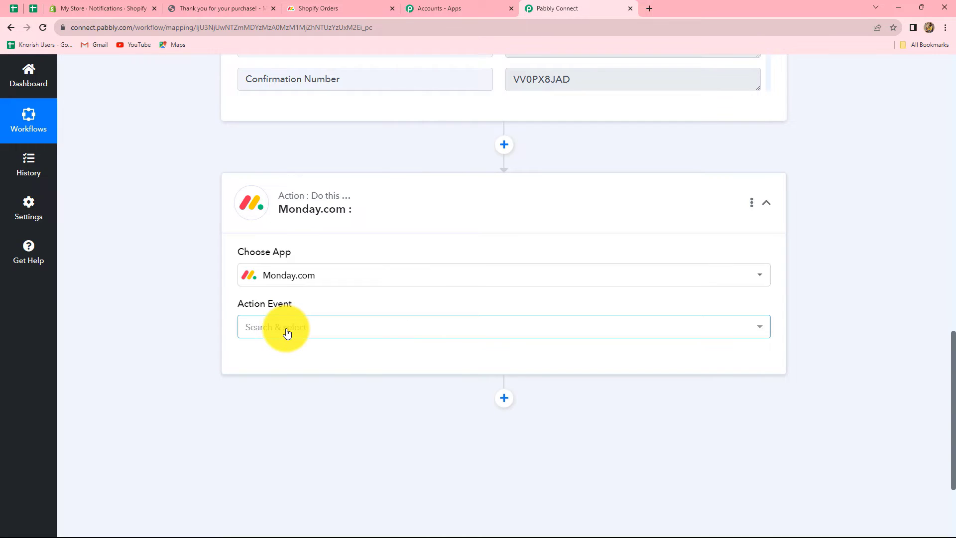
left_click(287, 331)
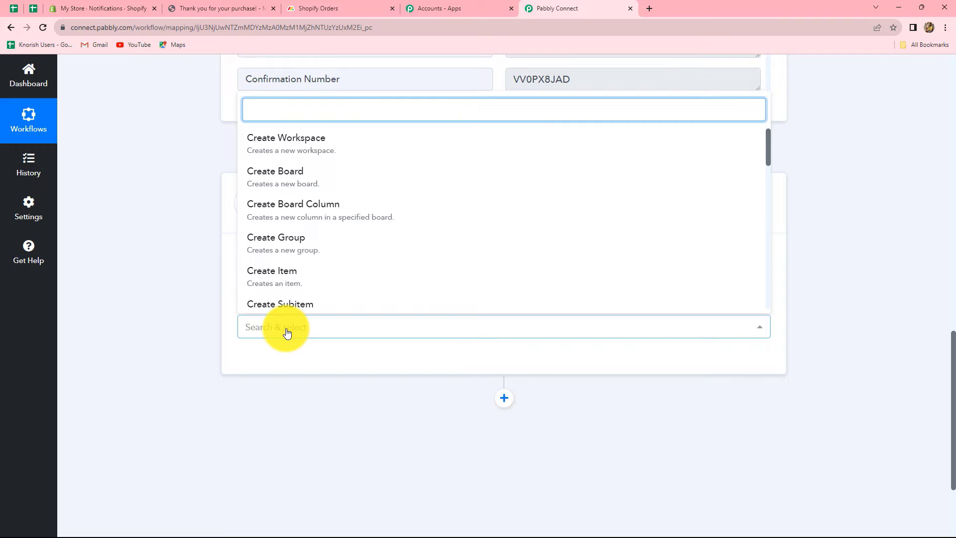
left_click(288, 286)
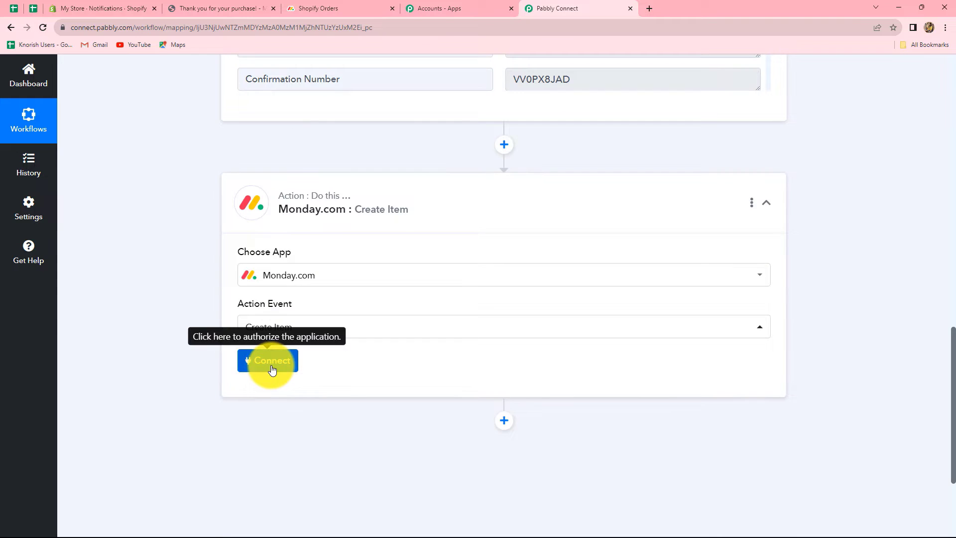
Begin adding a new monday.com connection, named Monday.com #2, for the action step
left_click(271, 368)
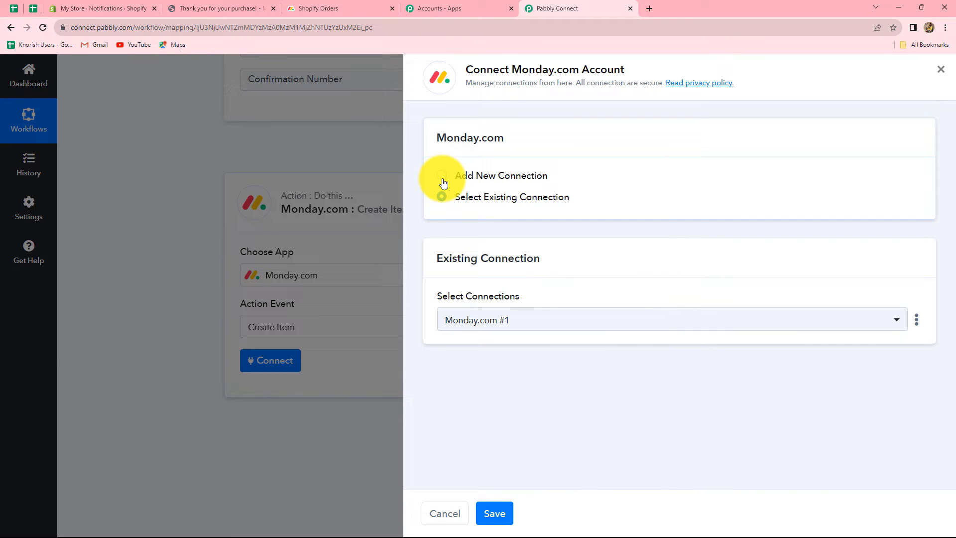
left_click(444, 183)
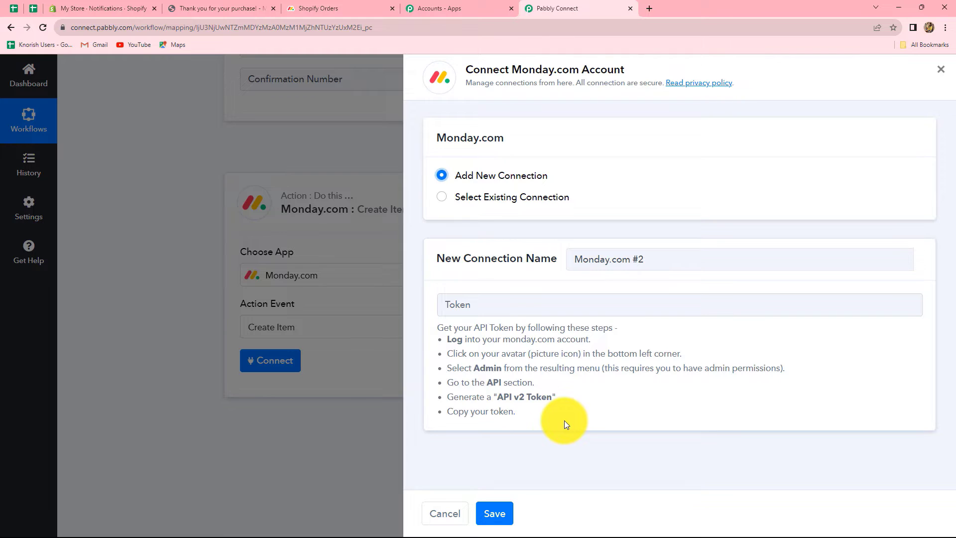
key("ctrl+shift+Tab")
key("ctrl+shift+Tab")
left_click(588, 6)
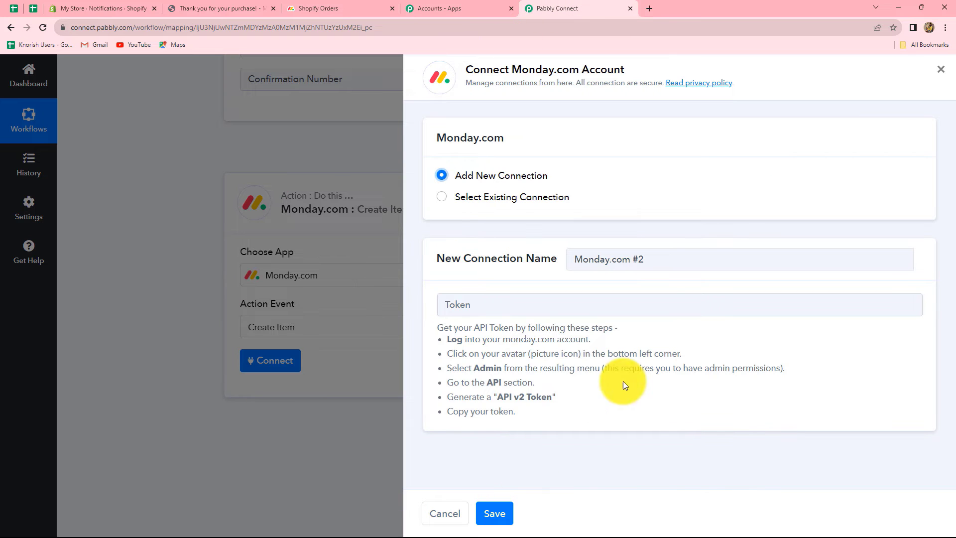
In monday.com, go through the account menu and Administration to the API page holding the personal token
left_click(312, 8)
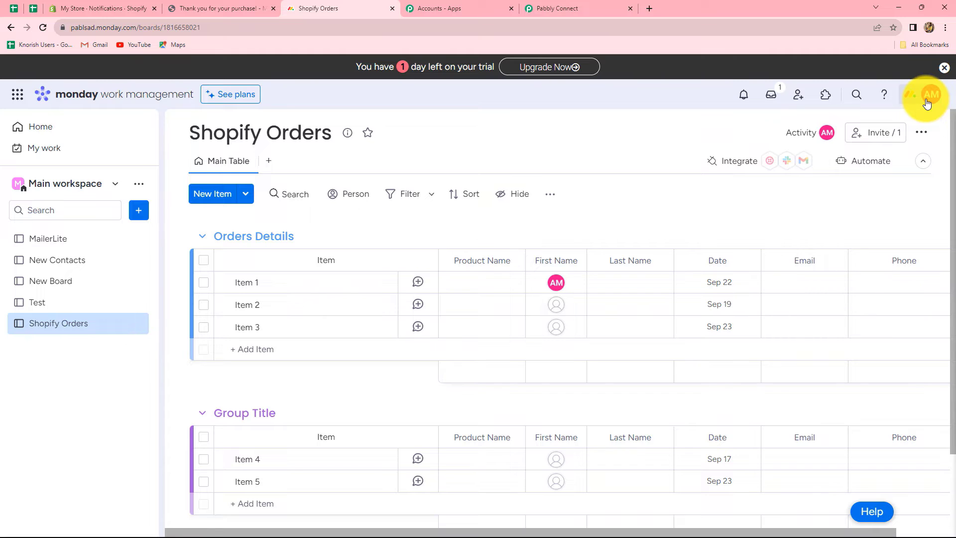
left_click(927, 103)
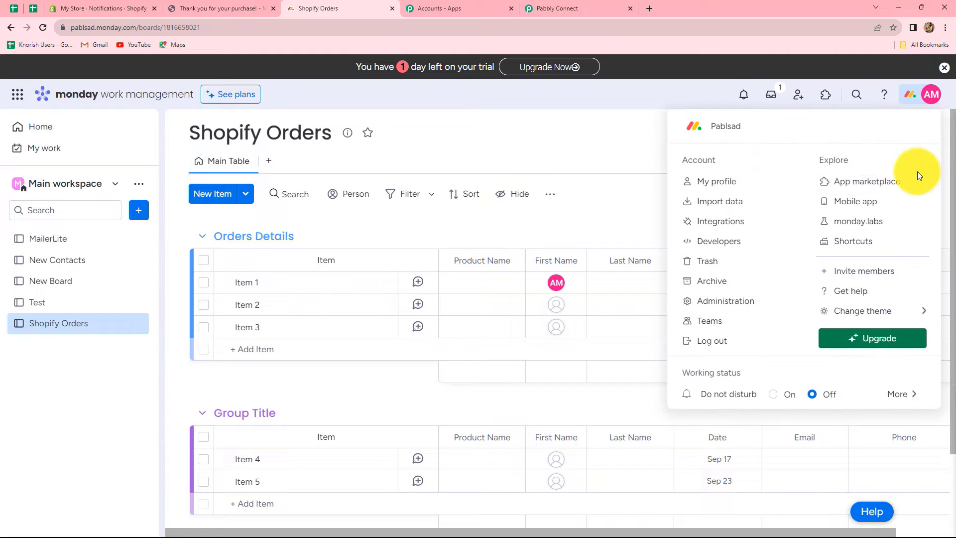
left_click(740, 304)
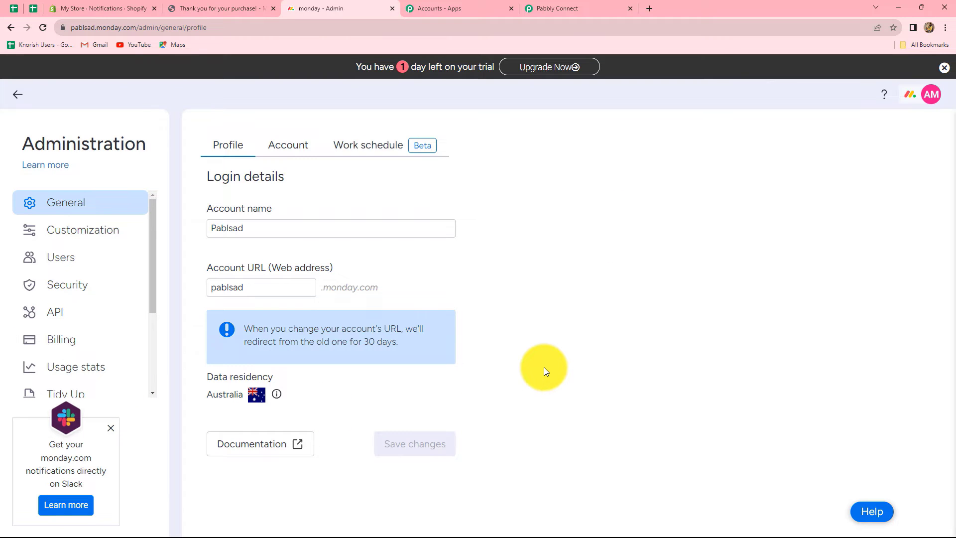
left_click(48, 314)
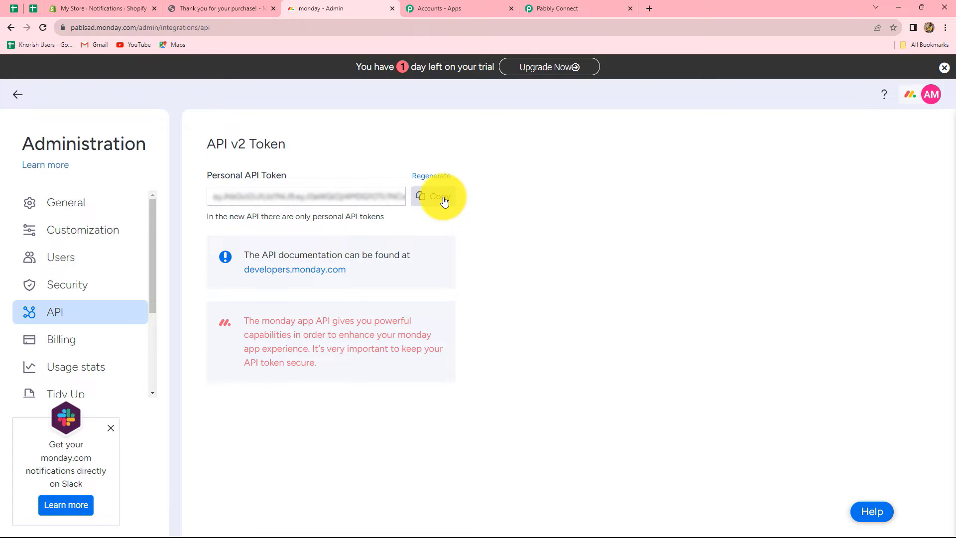
Paste the copied API token into Pabbly's Token field and save the monday.com connection
left_click(538, 8)
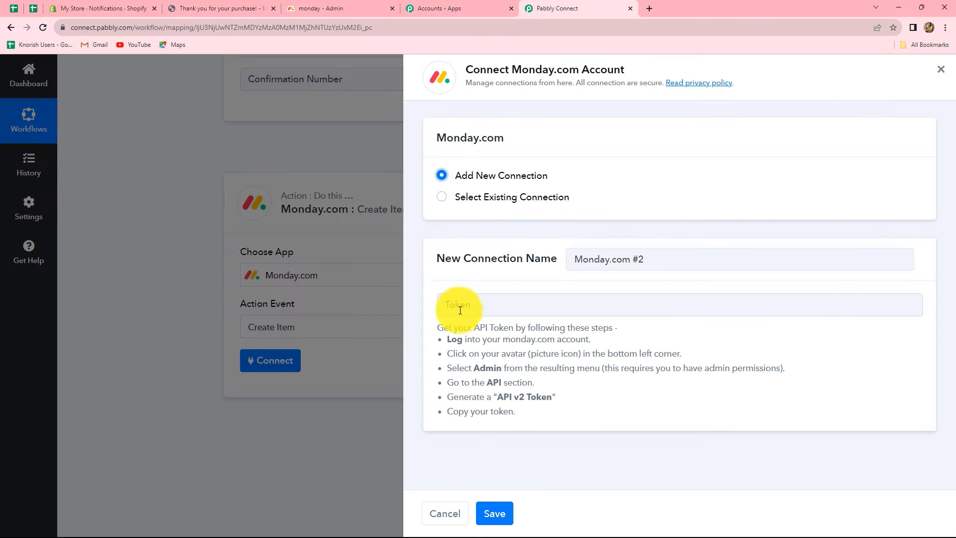
left_click(463, 309)
key("ctrl+v")
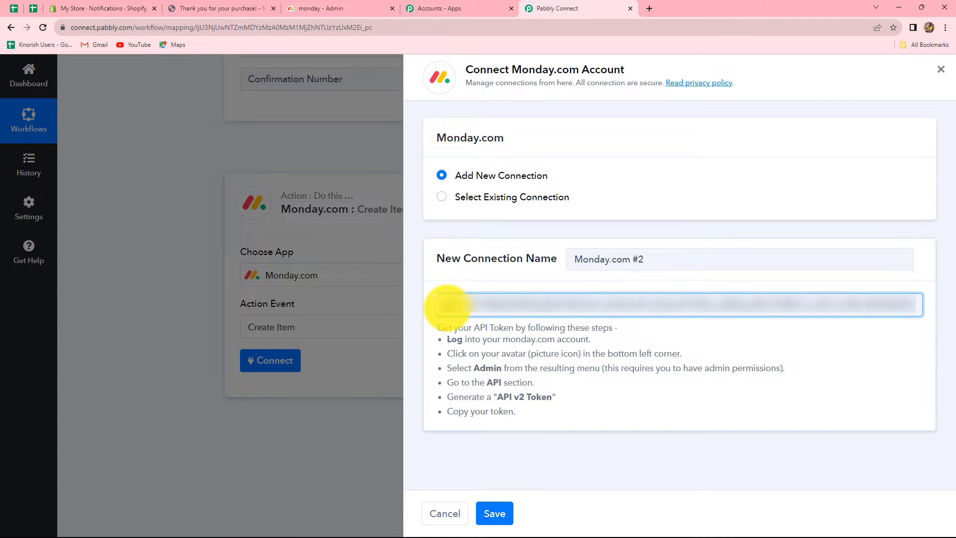
left_click(506, 514)
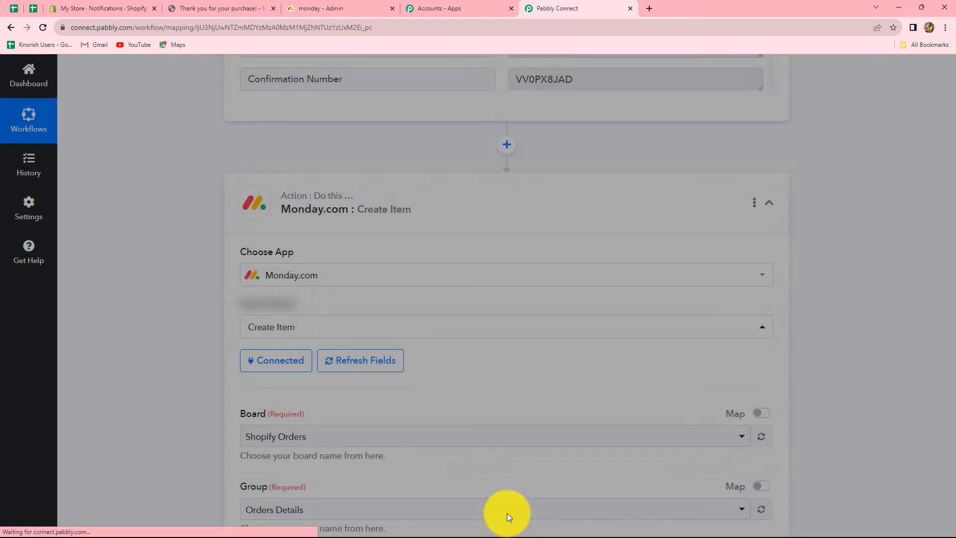
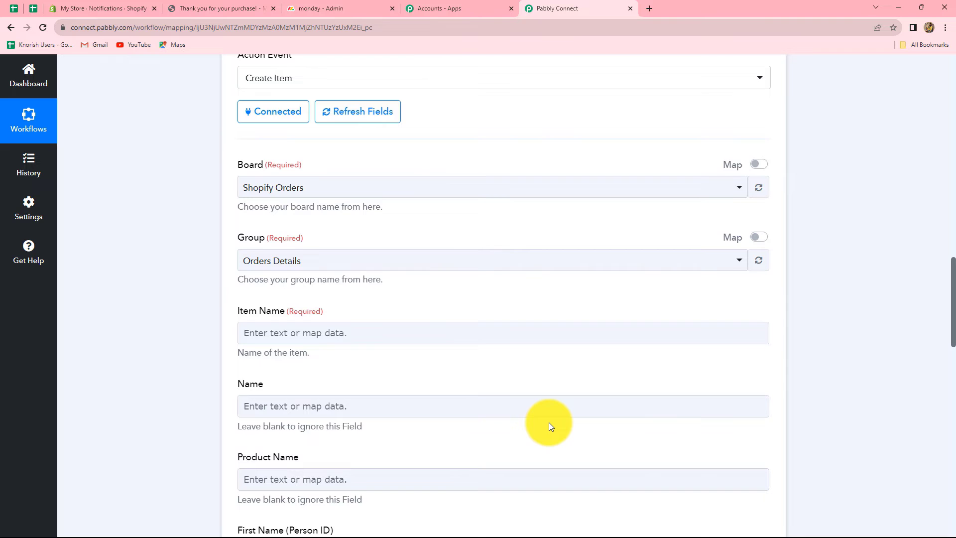
Check the Shopify Orders board in monday.com, then return to the Pabbly Connect workflow
scroll(551, 426, "down", 7)
scroll(550, 426, "up", 3)
scroll(549, 425, "up", 6)
left_click(338, 9)
left_click(10, 27)
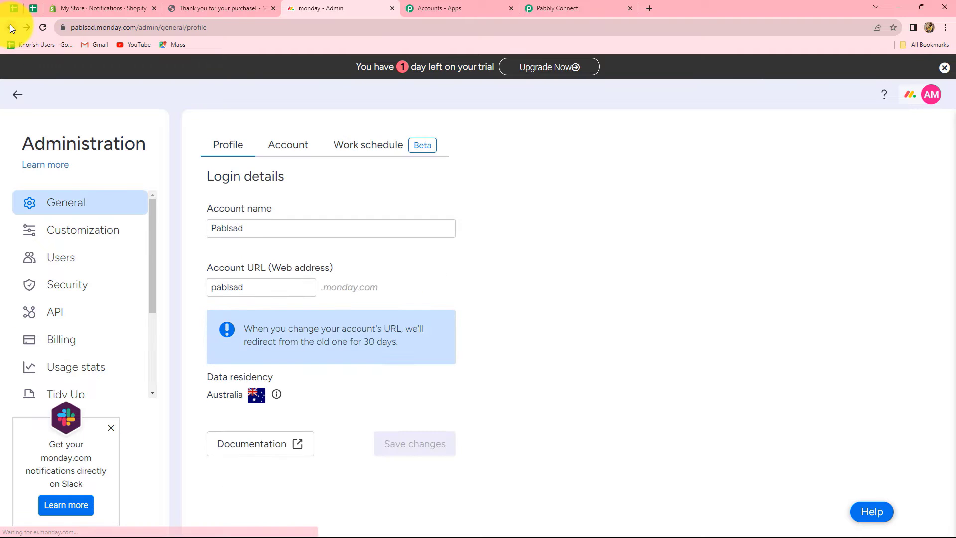
left_click(10, 27)
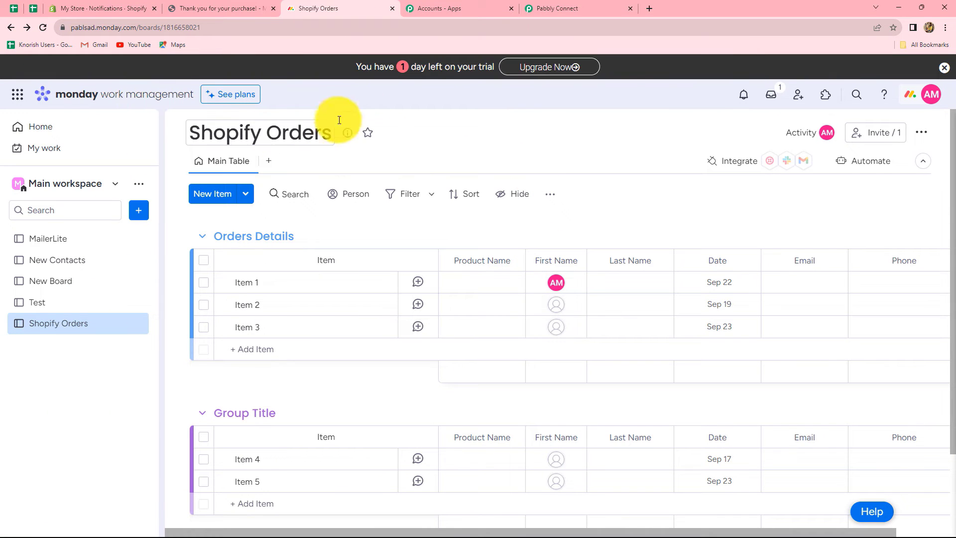
left_click(583, 5)
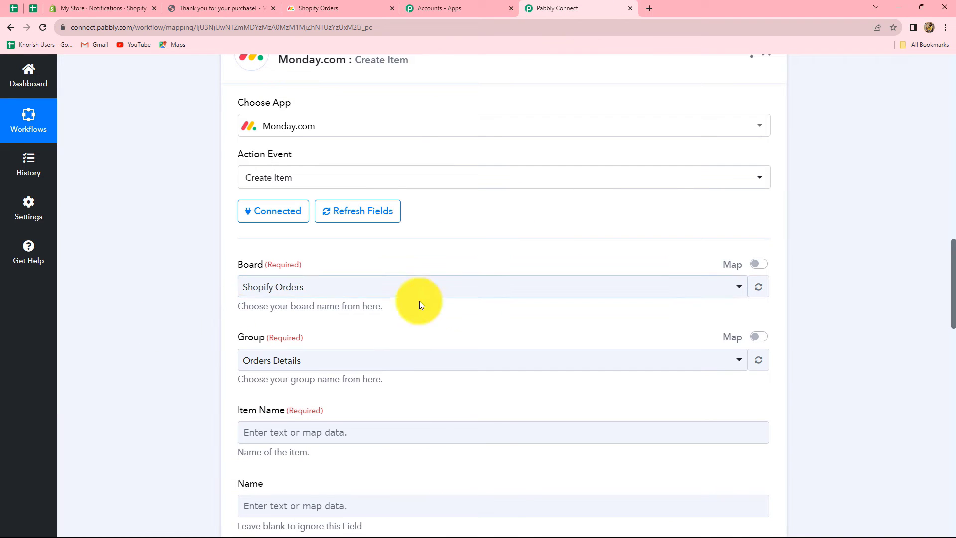
Reselect the Orders Details group in the monday.com Create Item action
scroll(410, 351, "down", 3)
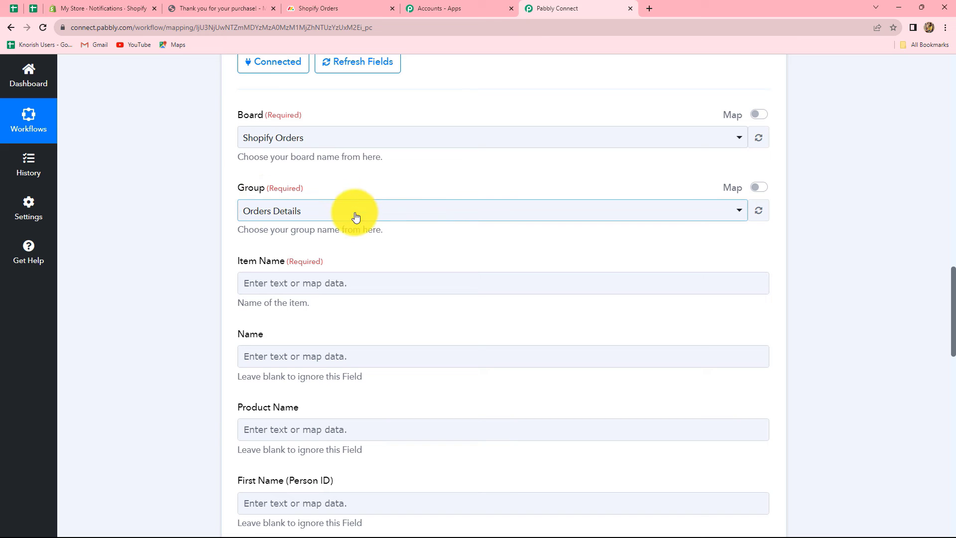
left_click(356, 217)
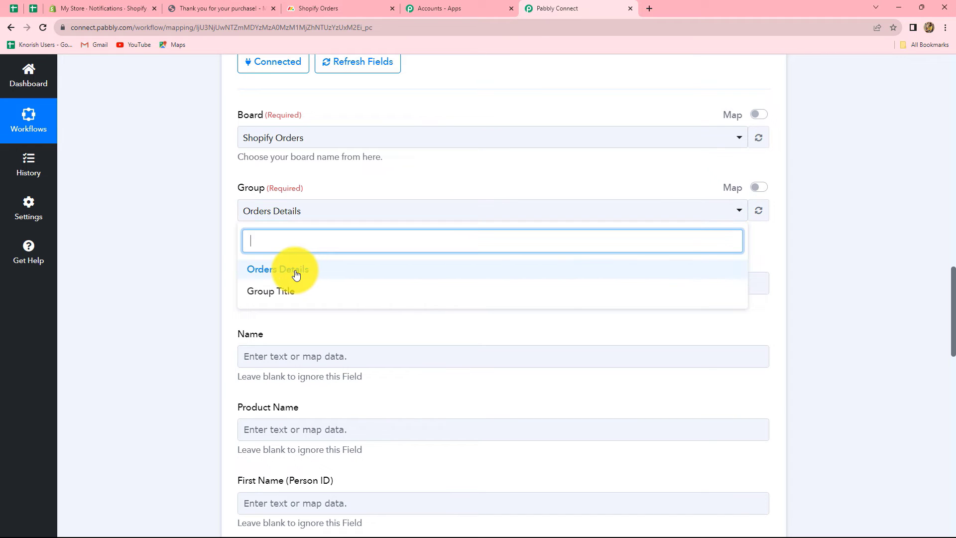
left_click(294, 272)
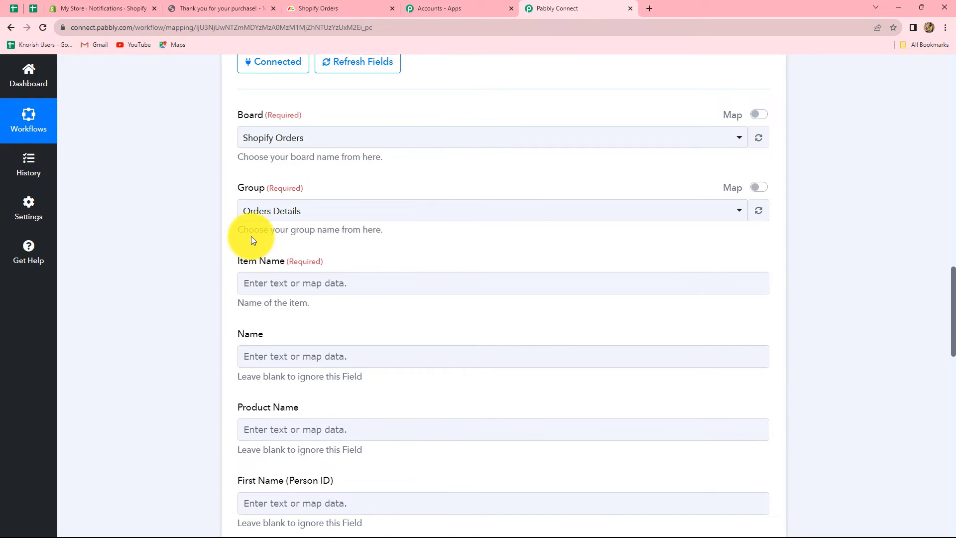
scroll(237, 197, "down", 2)
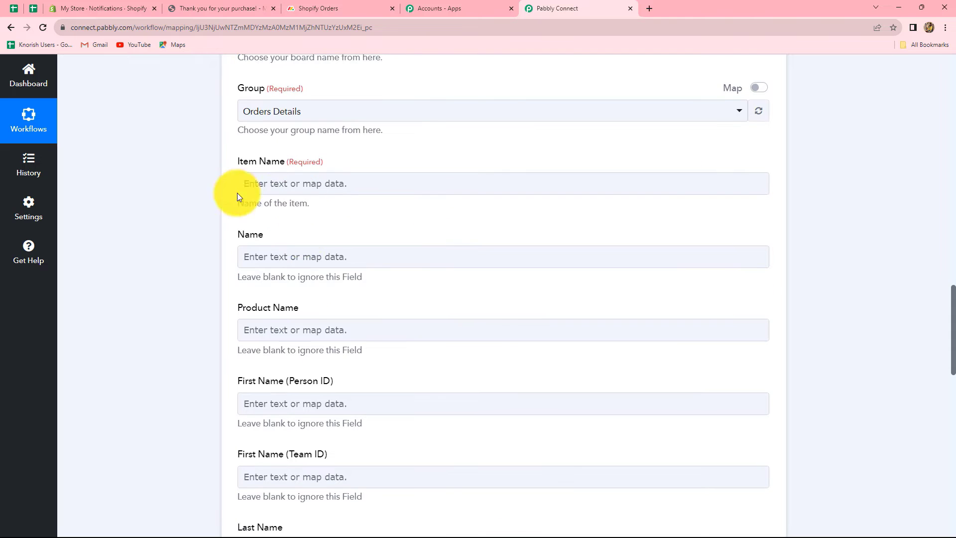
scroll(323, 239, "up", 10)
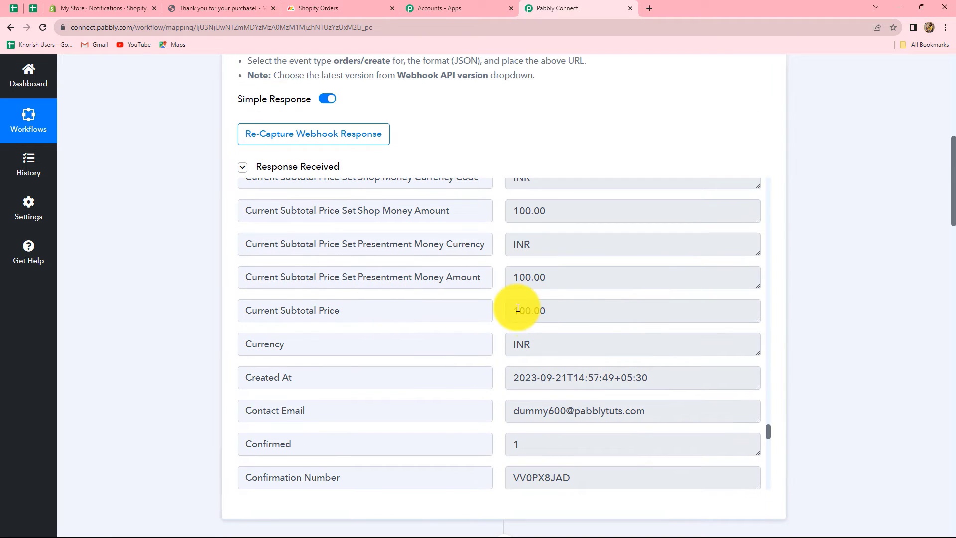
scroll(598, 352, "down", 4)
scroll(602, 353, "down", 15)
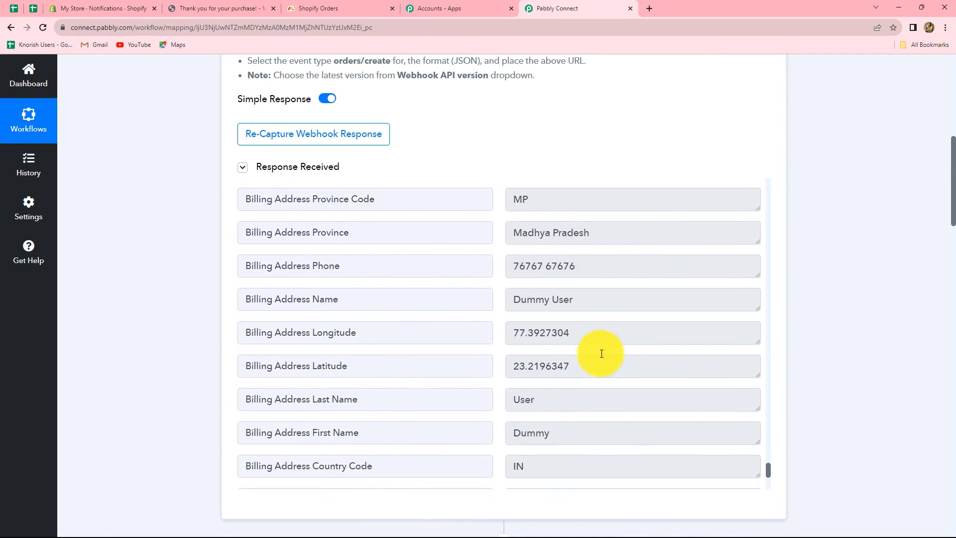
scroll(931, 359, "down", 13)
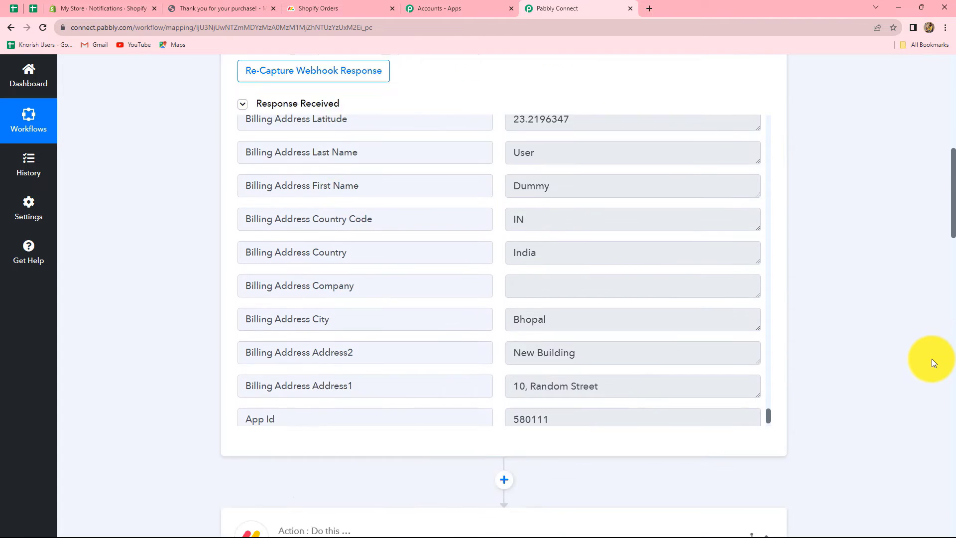
scroll(931, 360, "down", 3)
Map Item Name to the order's Line Items 0 Title, Herbal Mask, via an 'item' search
left_click(367, 131)
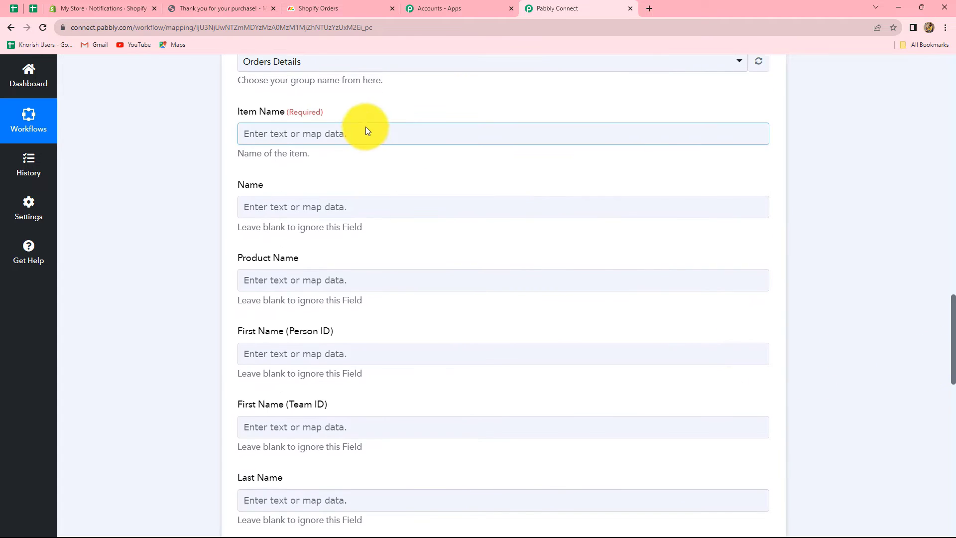
left_click(378, 233)
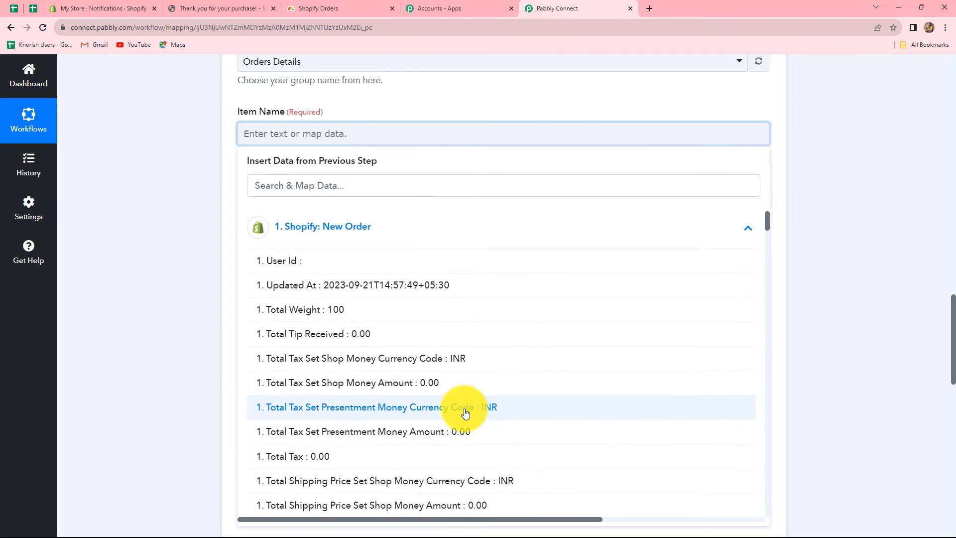
scroll(465, 411, "down", 4)
scroll(465, 408, "down", 4)
scroll(465, 405, "up", 8)
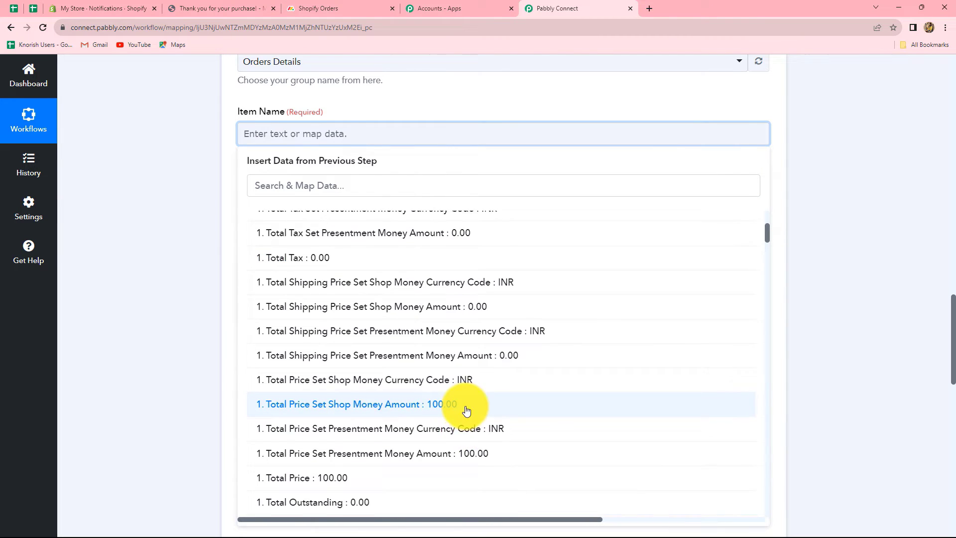
left_click(291, 188)
type("item")
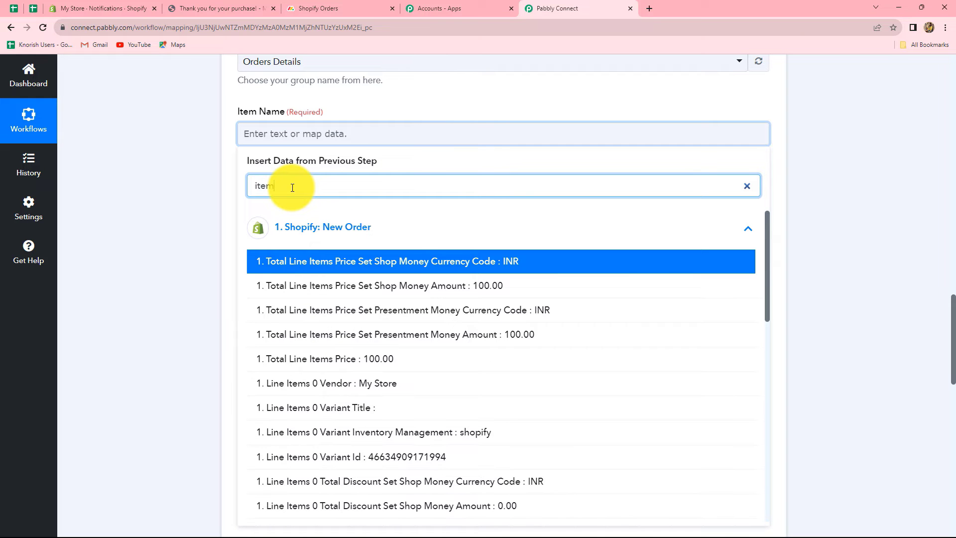
scroll(409, 377, "down", 5)
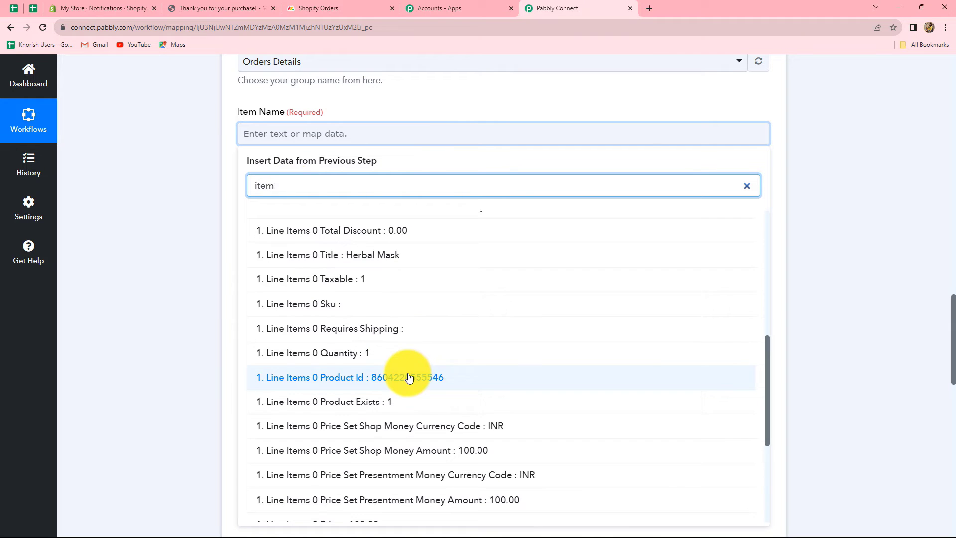
left_click(371, 257)
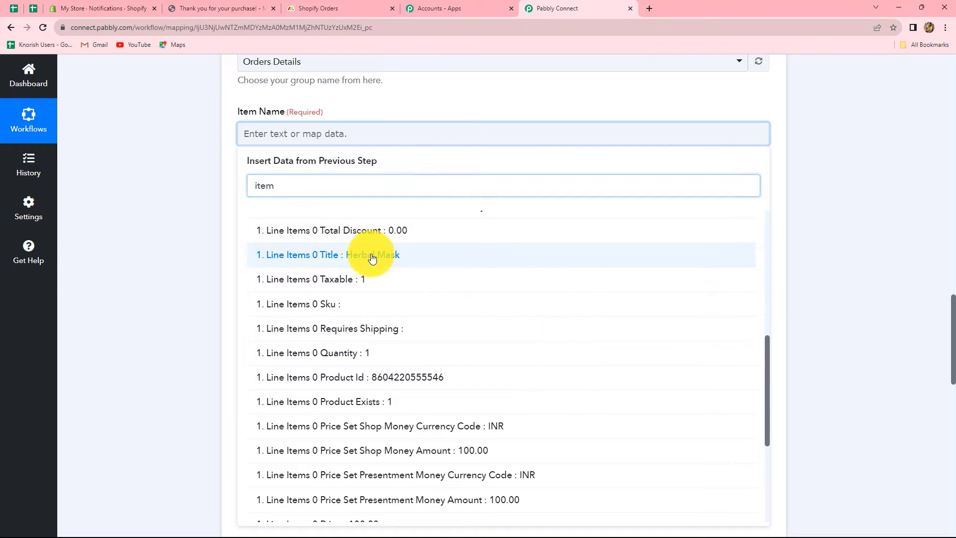
left_click(831, 230)
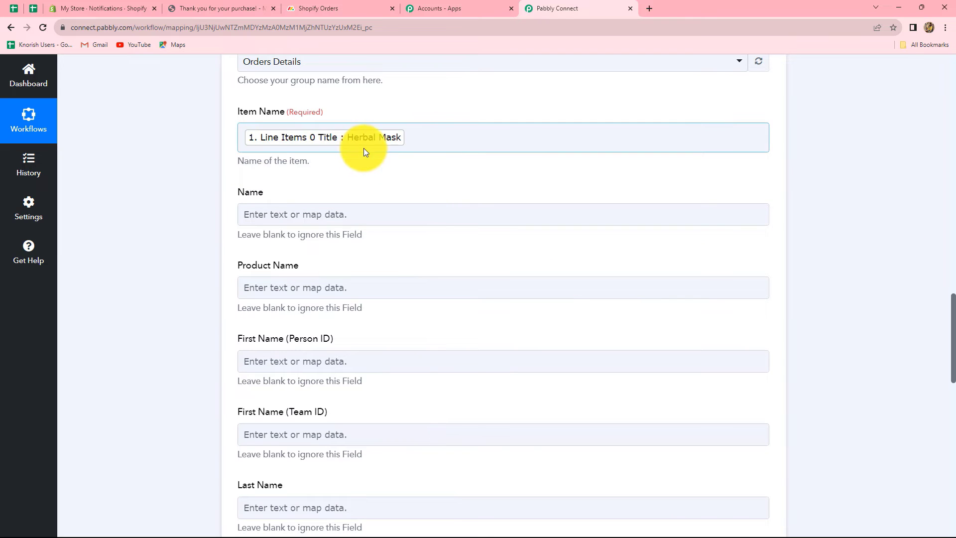
Review the Item Name and Name fields to confirm the Herbal Mask mapping
left_click(327, 148)
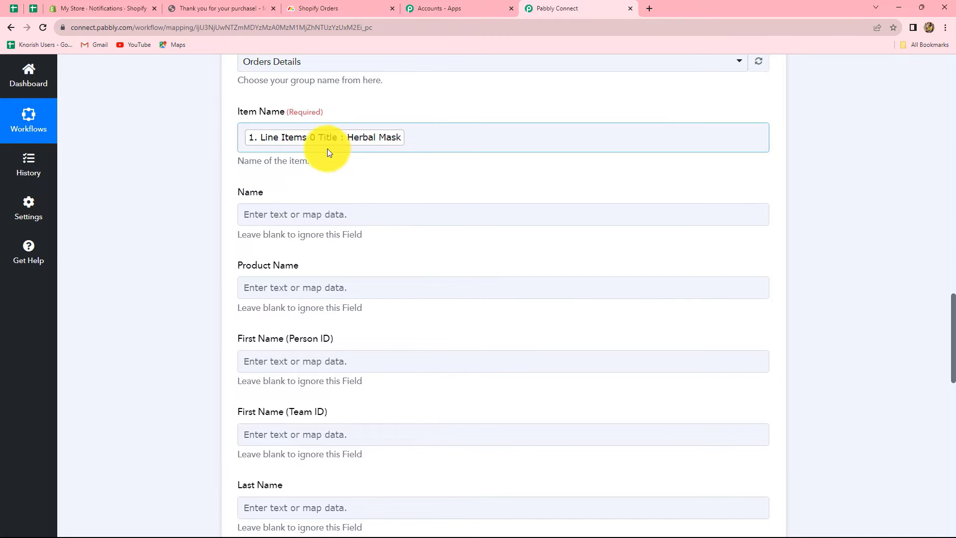
left_click(106, 135)
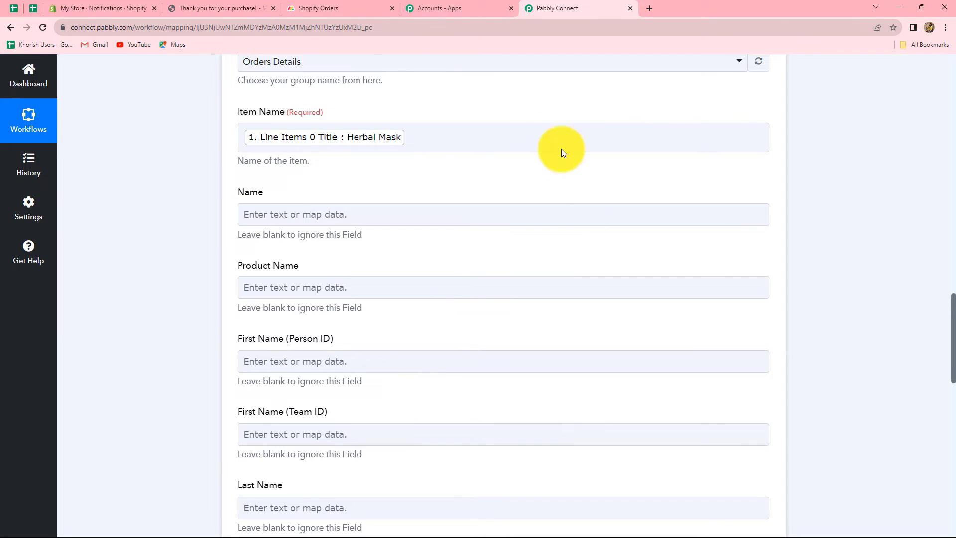
left_click(531, 224)
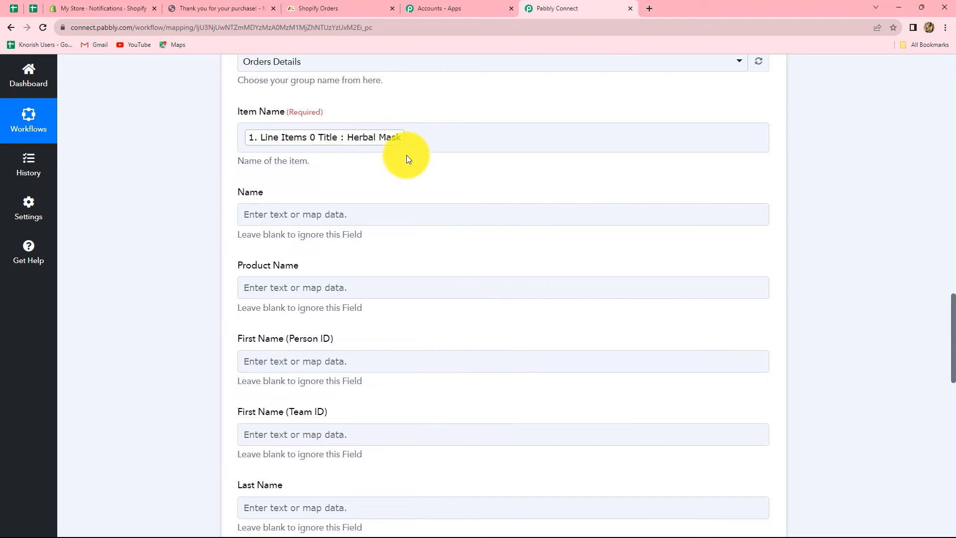
left_click(393, 147)
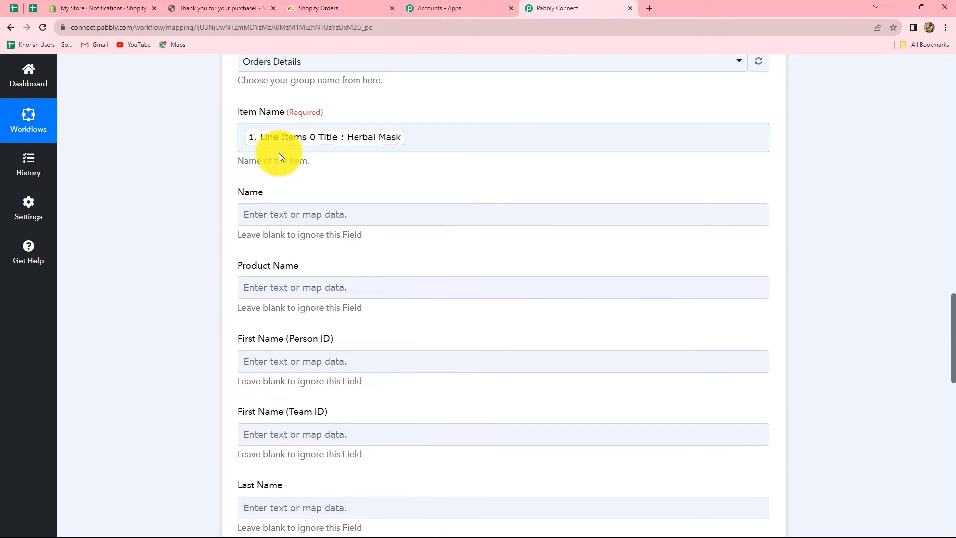
scroll(233, 168, "down", 1)
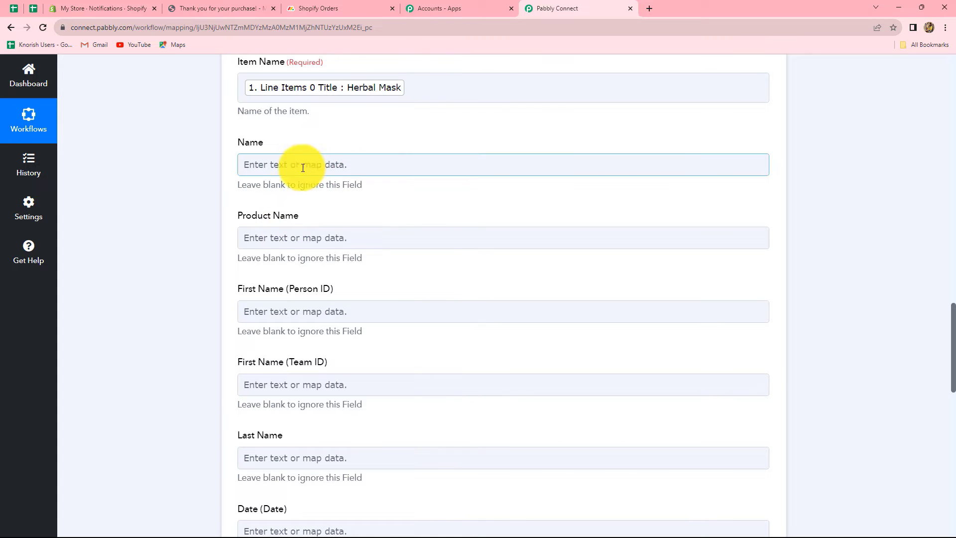
Map Product Name to the order's Line Items 0 Name, Herbal Mask
scroll(343, 228, "down", 1)
scroll(348, 196, "down", 2)
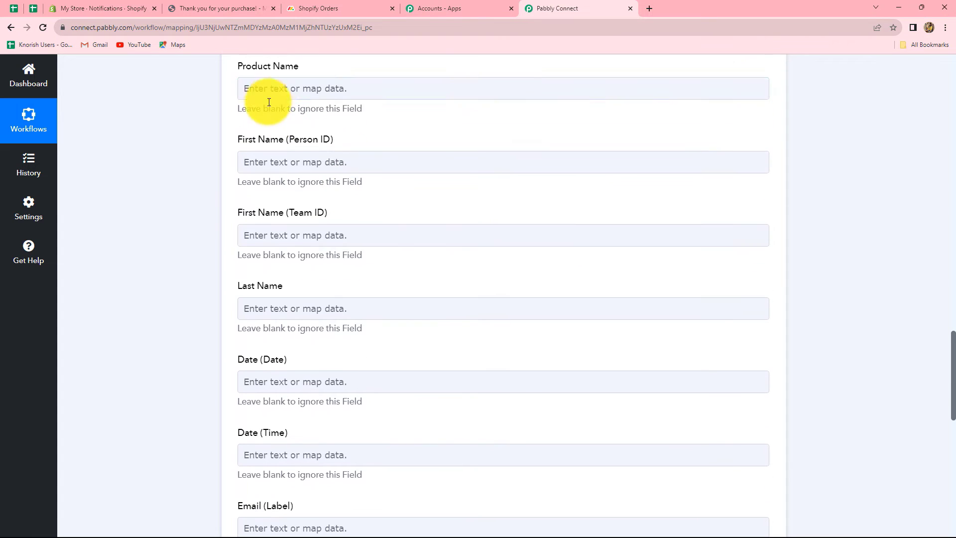
left_click(305, 94)
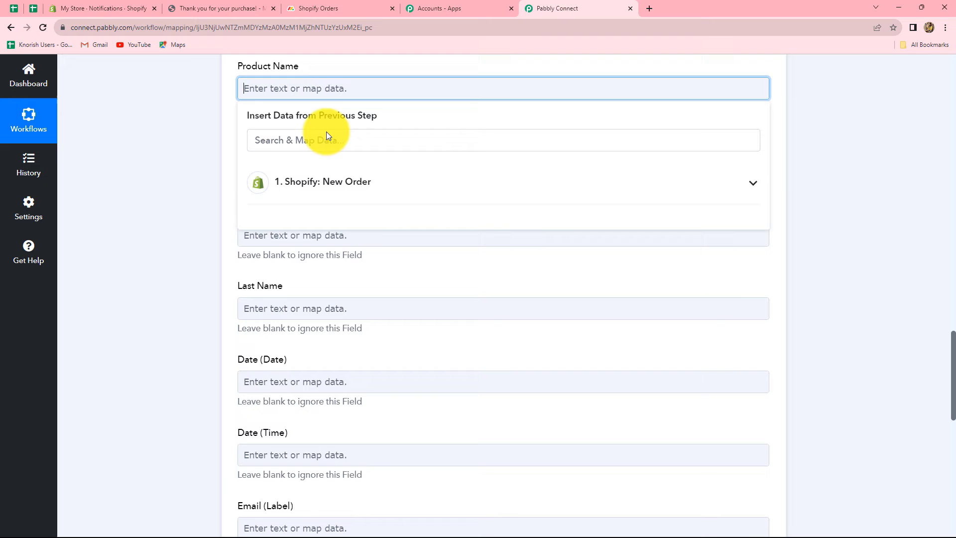
left_click(342, 185)
type("item")
scroll(515, 487, "down", 10)
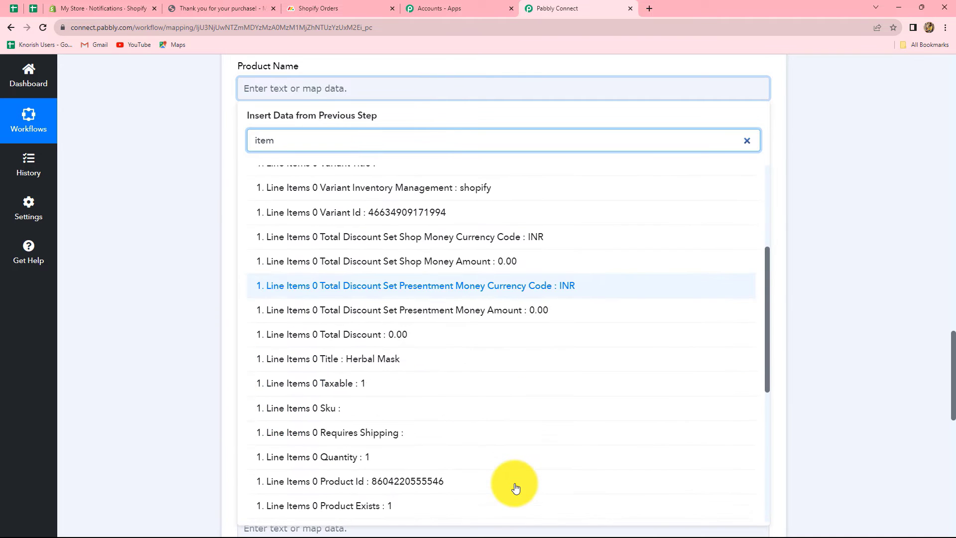
scroll(516, 487, "down", 1)
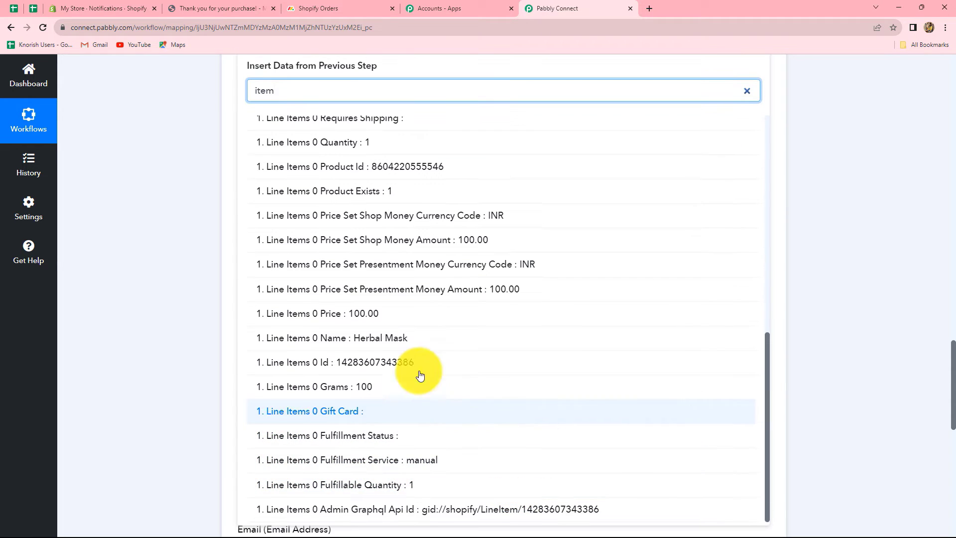
left_click(400, 335)
left_click(382, 240)
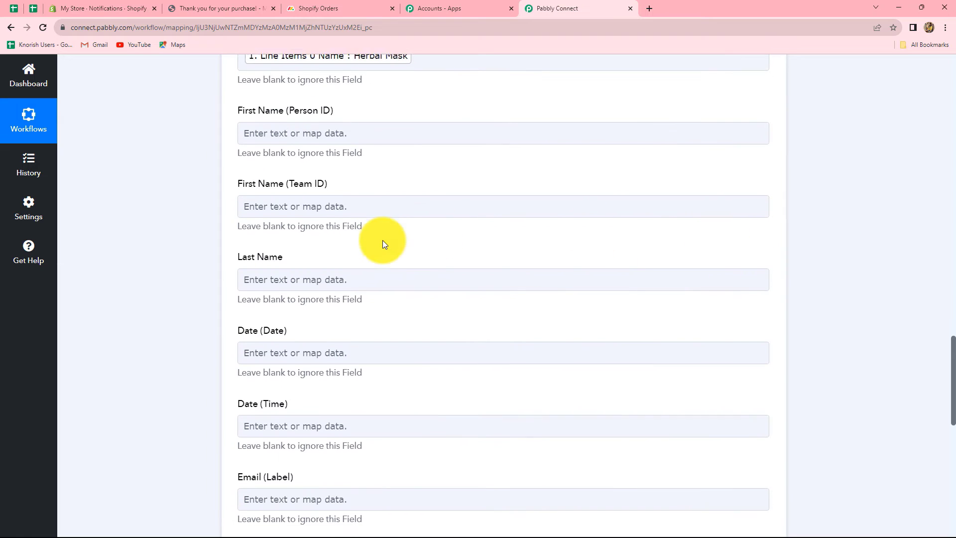
scroll(383, 240, "down", 2)
scroll(383, 240, "up", 2)
Map First Name (Person ID) and Last Name to the customer's first and last names
left_click(335, 139)
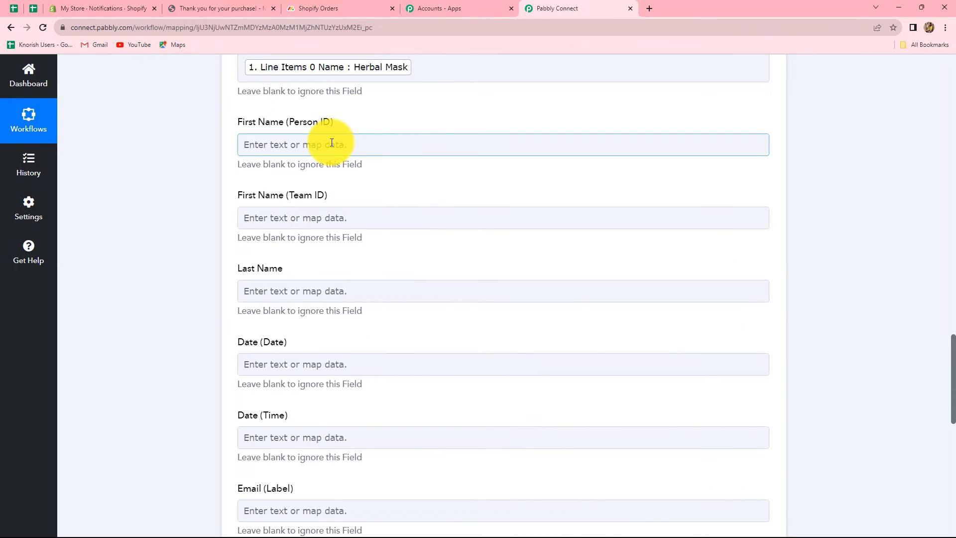
left_click(342, 249)
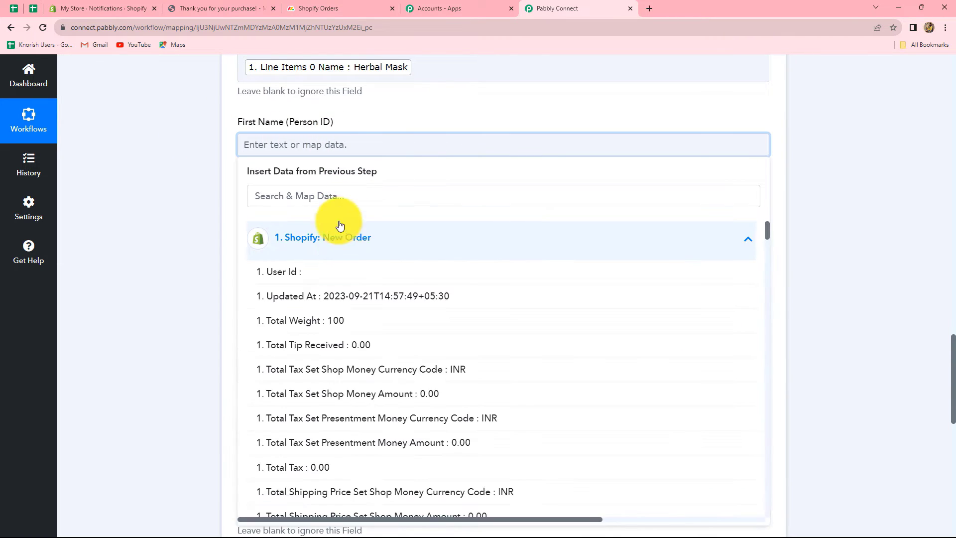
left_click(338, 197)
type("first")
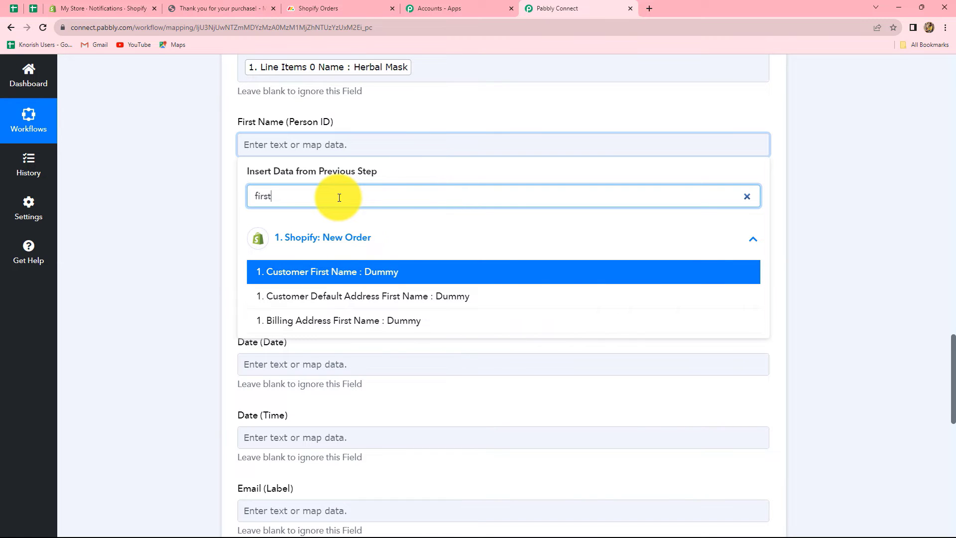
left_click(399, 278)
scroll(274, 312, "down", 2)
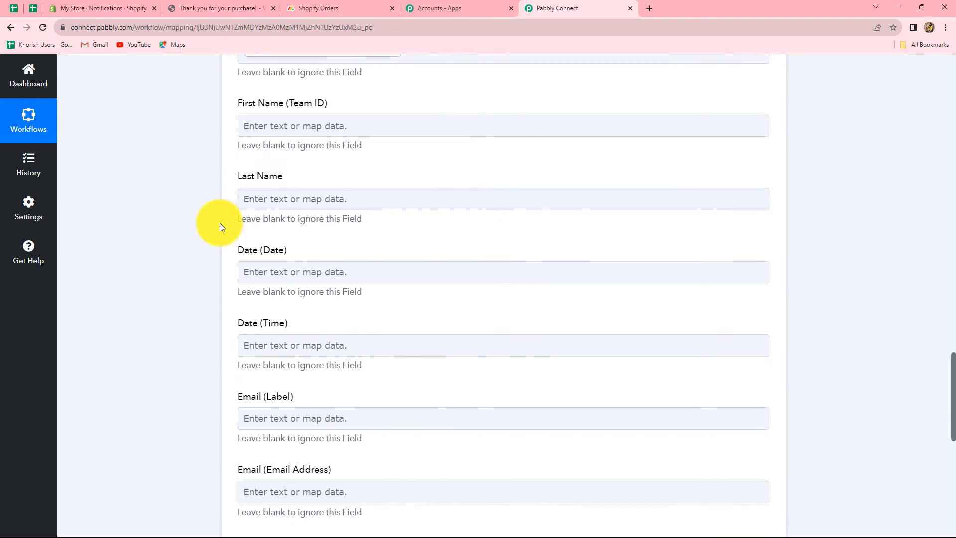
left_click(289, 206)
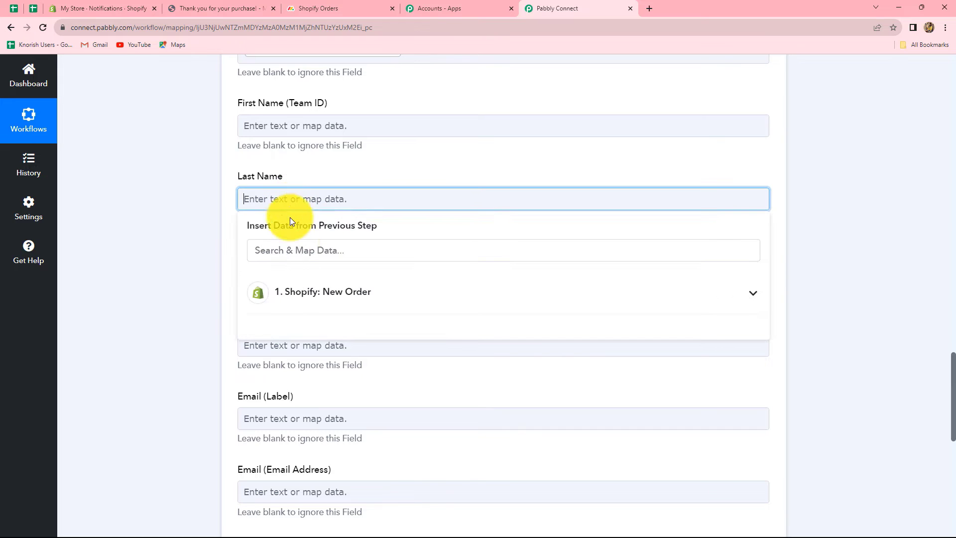
left_click(322, 306)
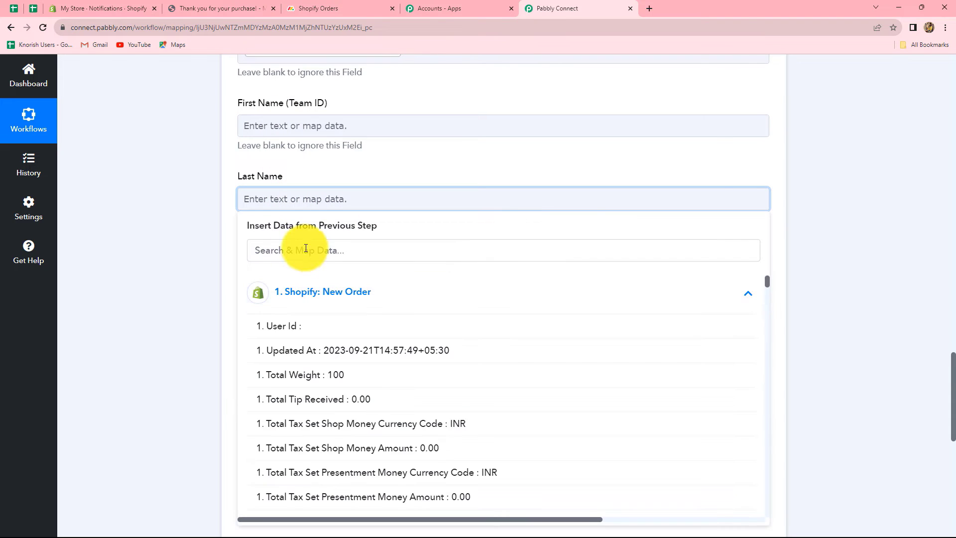
left_click(313, 251)
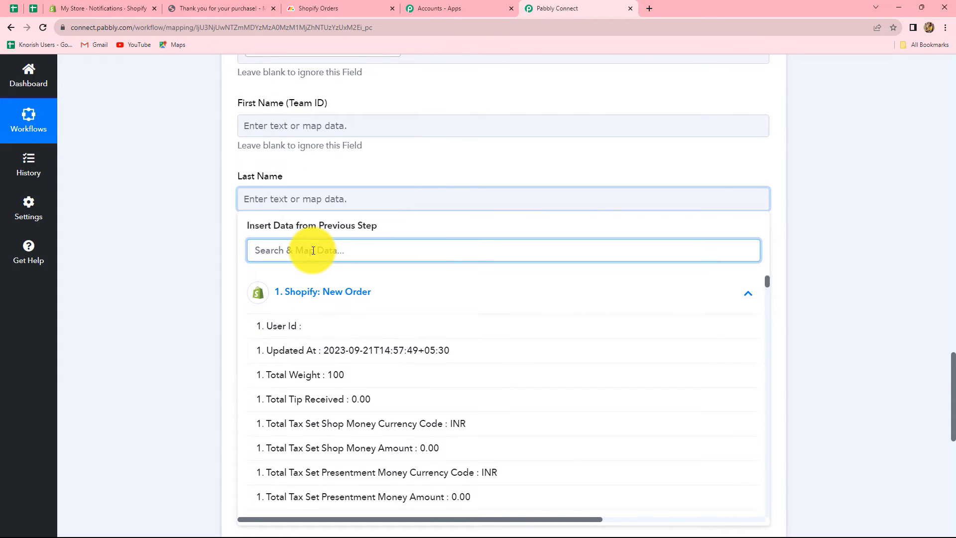
type("last")
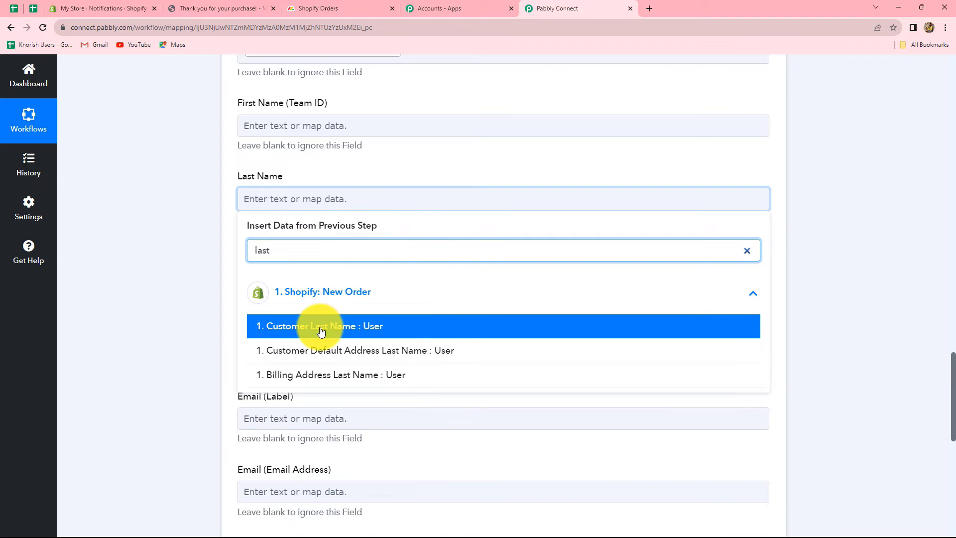
left_click(321, 328)
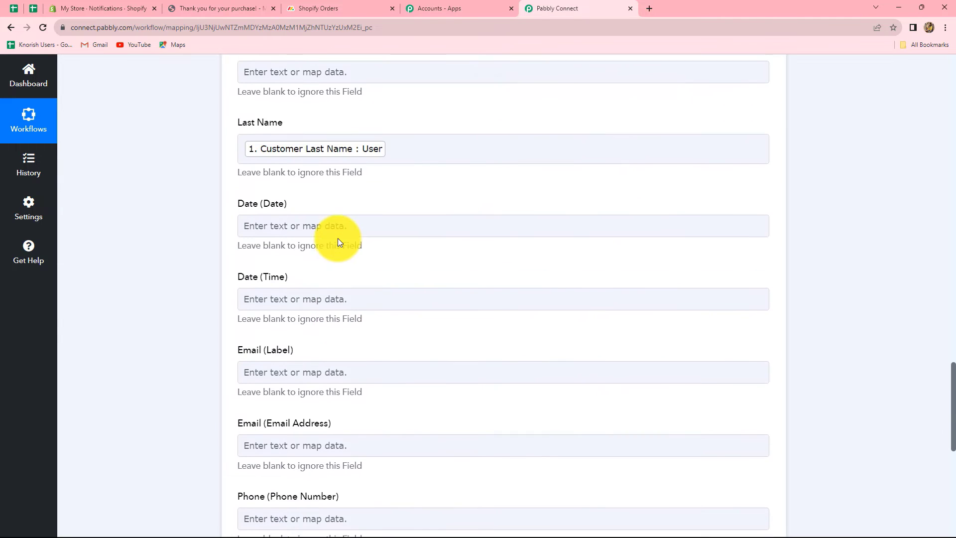
scroll(337, 242, "down", 1)
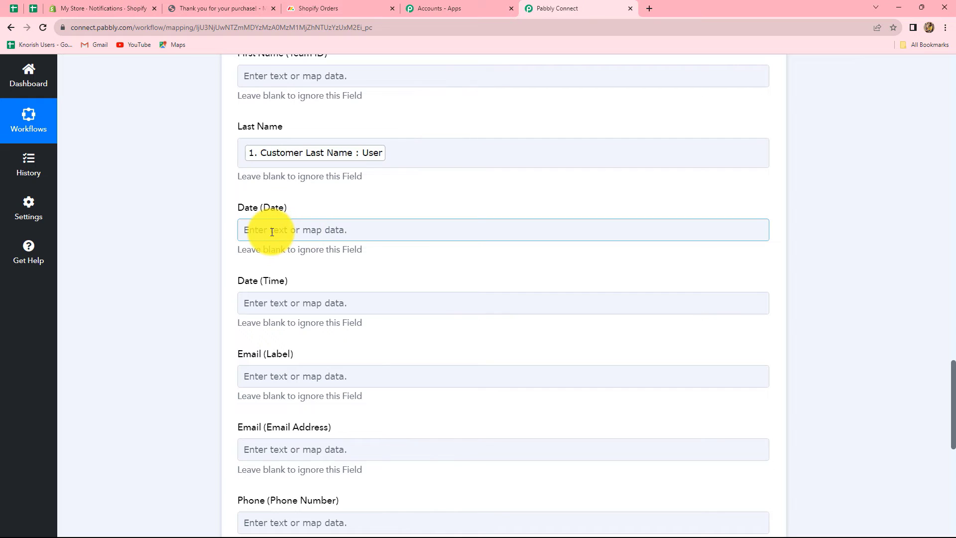
Browse order data for the Date field but leave Date unmapped
left_click(290, 239)
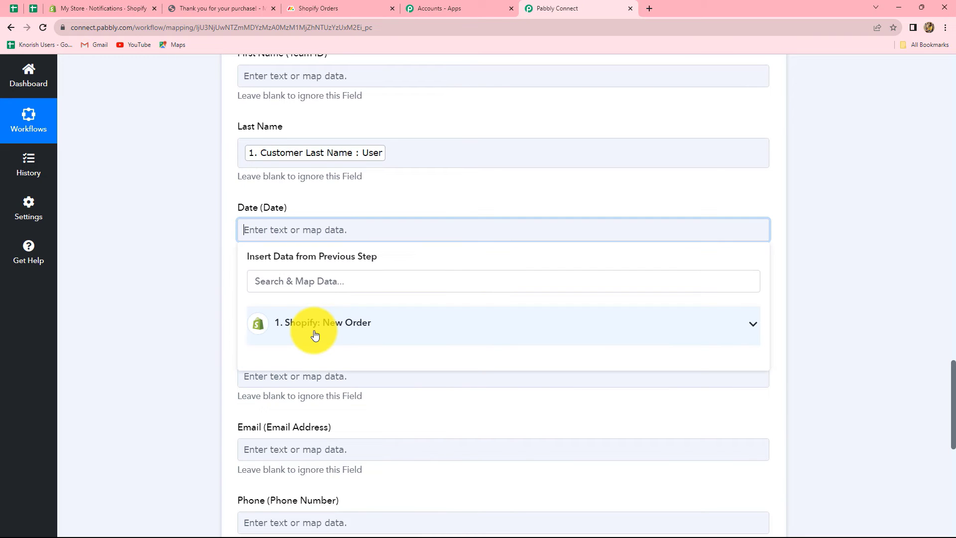
left_click(315, 333)
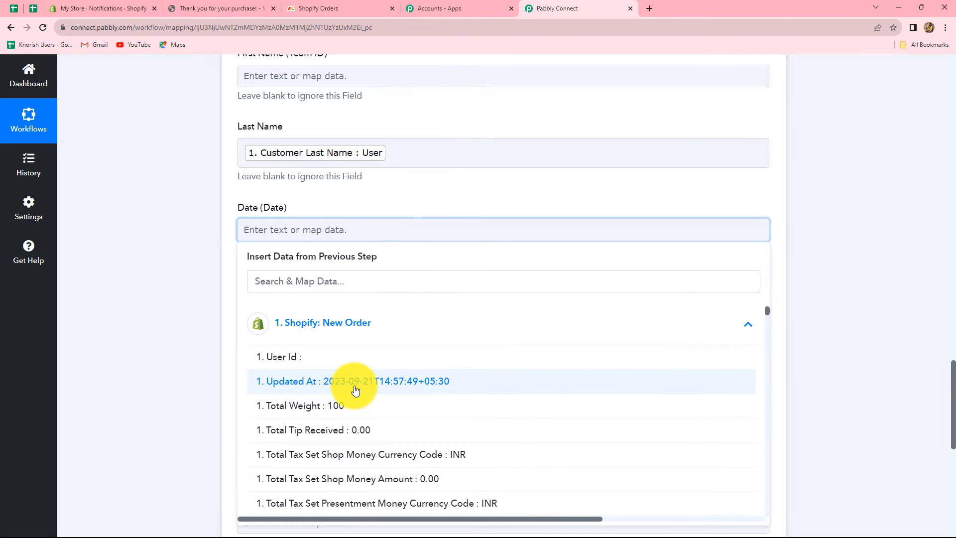
left_click(857, 378)
scroll(483, 282, "up", 6)
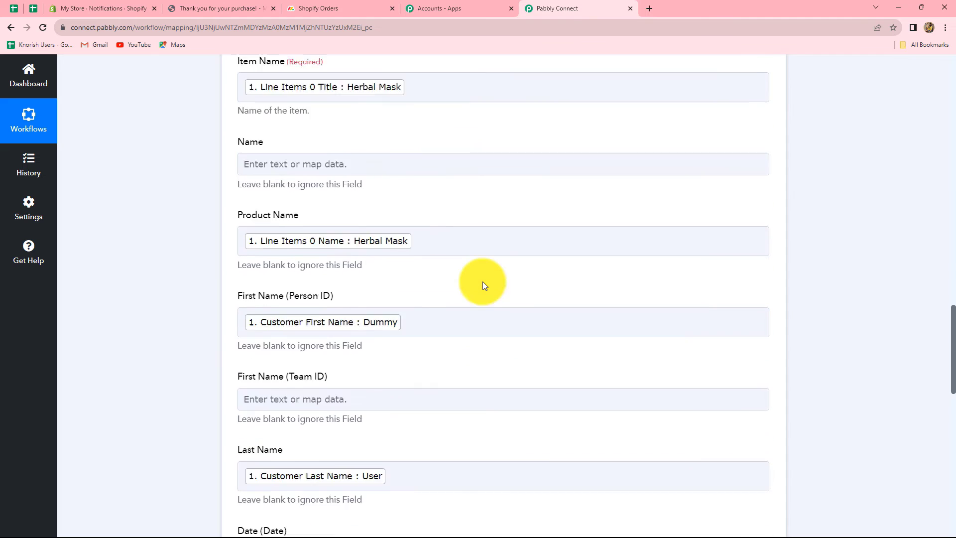
scroll(482, 281, "up", 12)
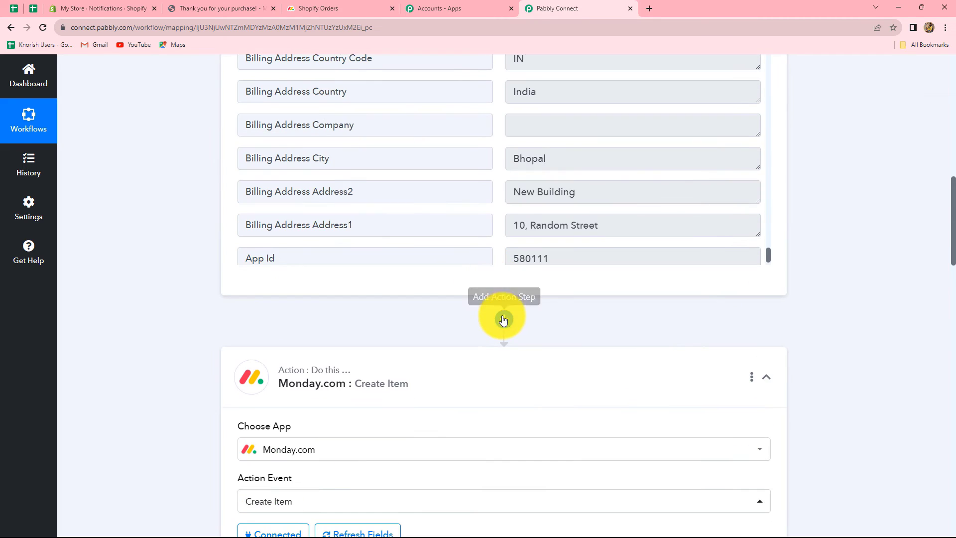
Insert a connected Date/Time Formatter step using Format Date Only before the monday.com step
left_click(504, 319)
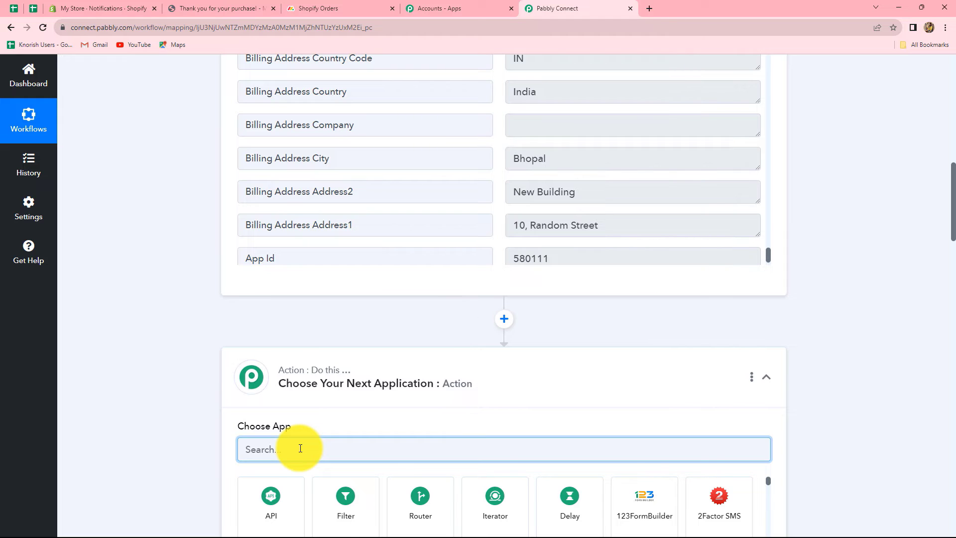
type("Date")
left_click(262, 485)
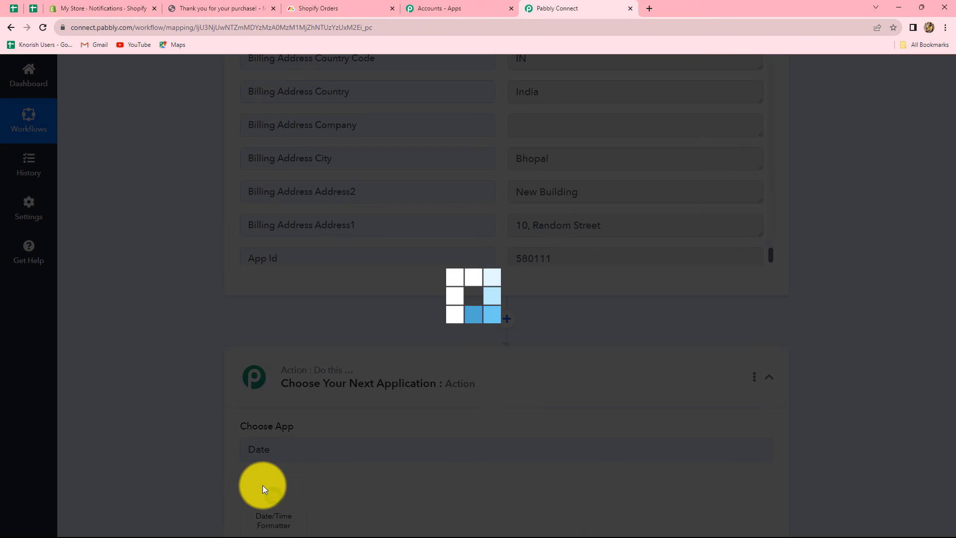
scroll(318, 366, "down", 3)
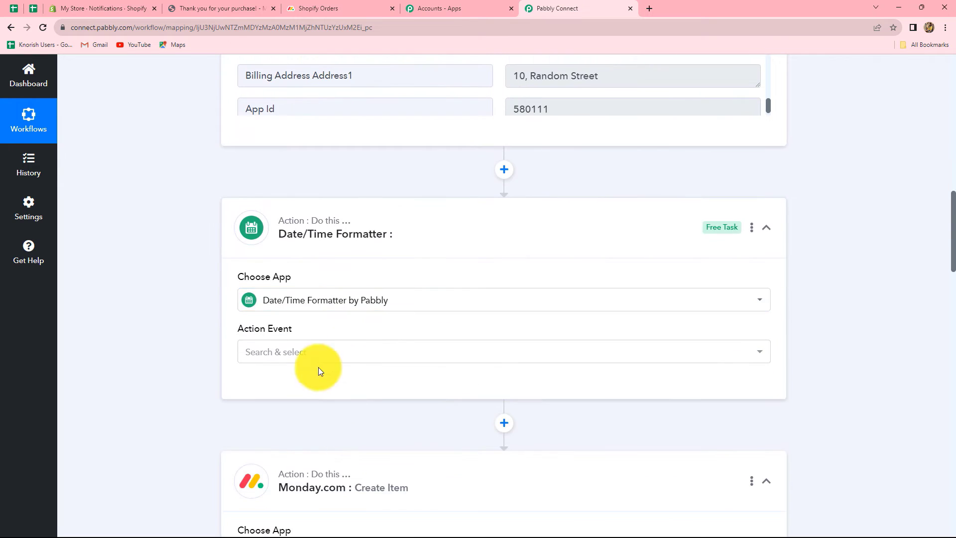
left_click(290, 354)
left_click(156, 209)
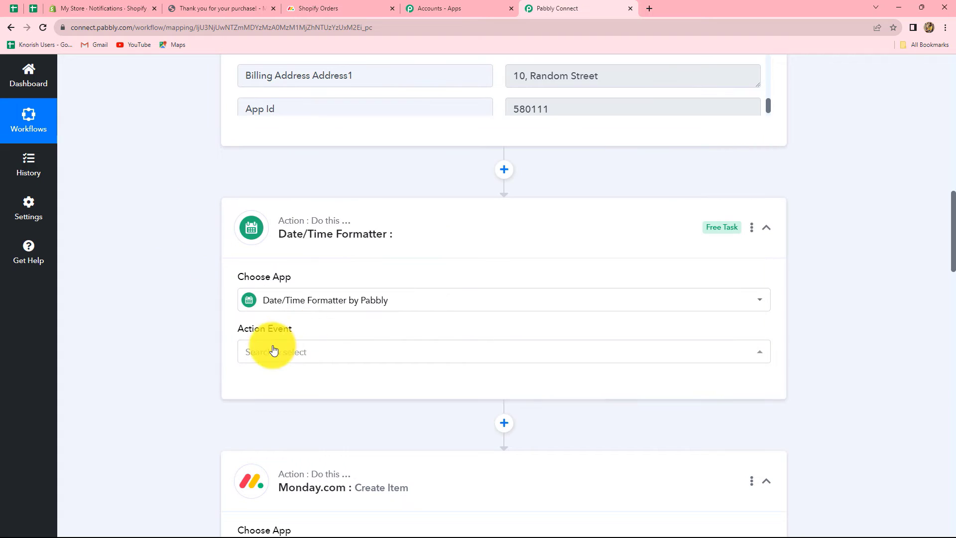
left_click(283, 354)
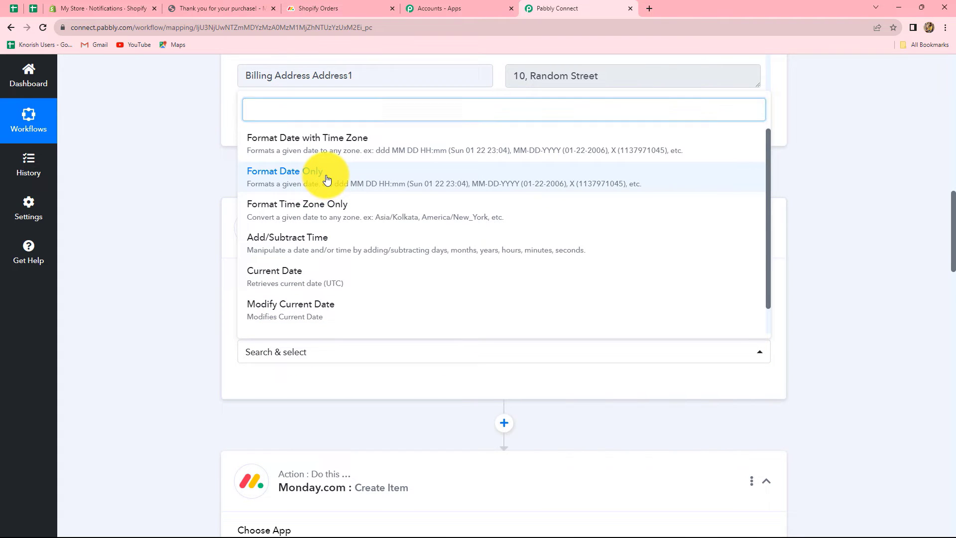
left_click(326, 180)
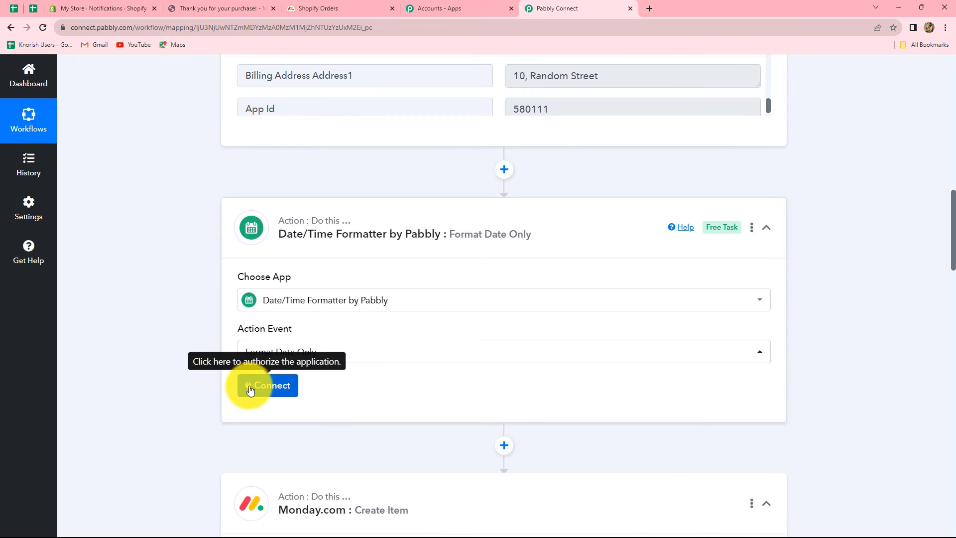
left_click(249, 388)
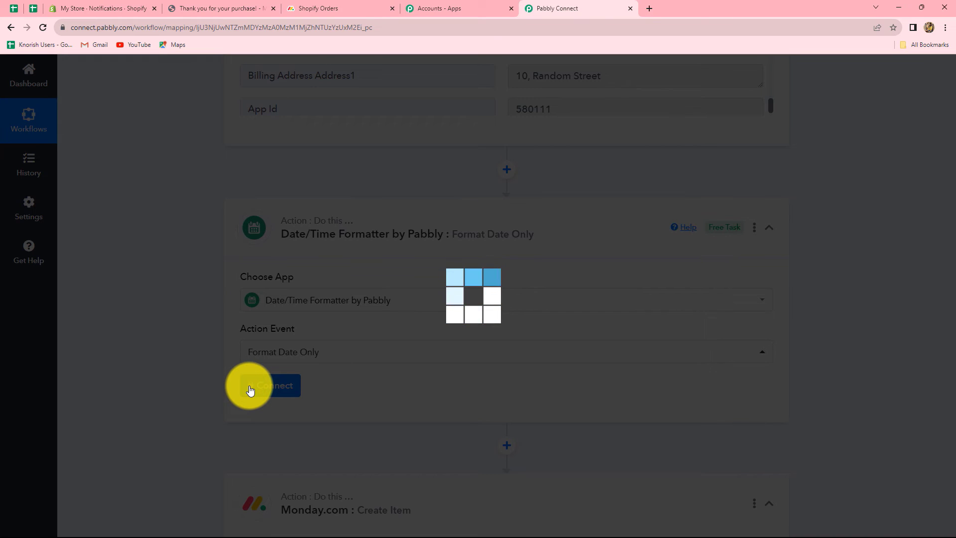
scroll(468, 431, "down", 3)
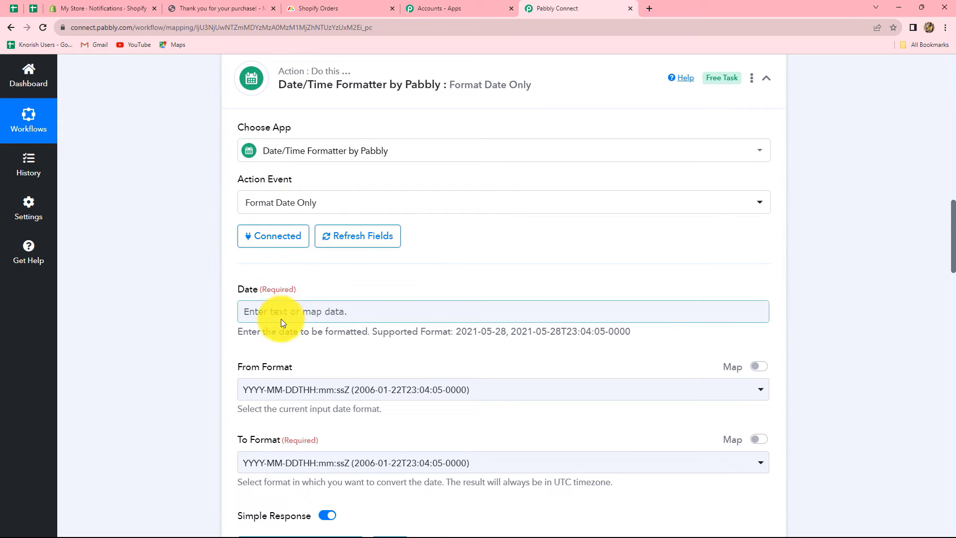
Map the order's Updated At timestamp into the formatter's Date field
left_click(313, 311)
scroll(316, 274, "down", 2)
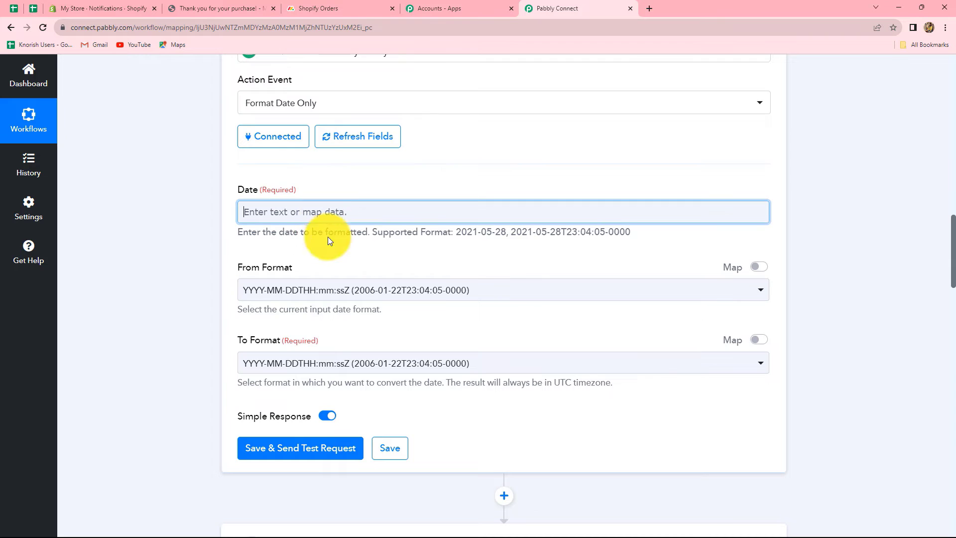
left_click(327, 305)
left_click(384, 369)
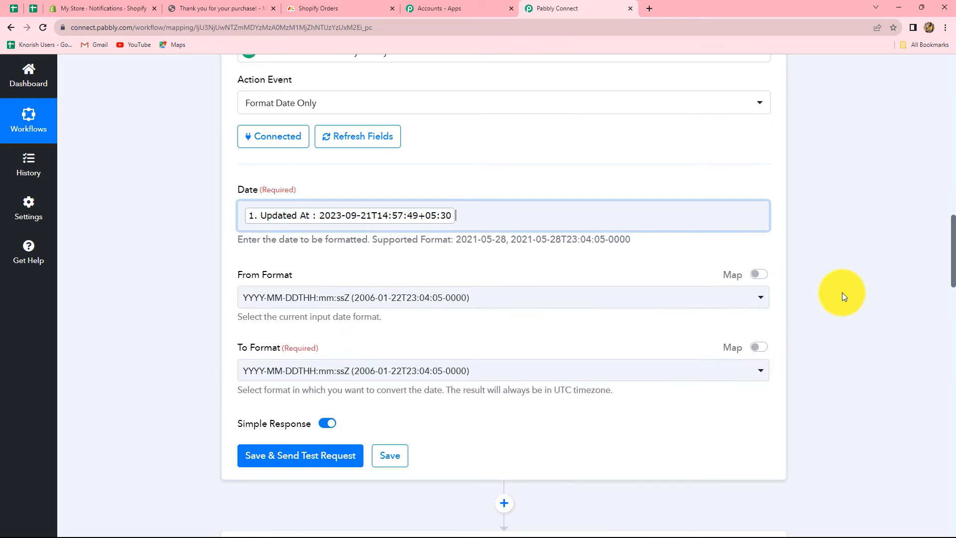
left_click(843, 296)
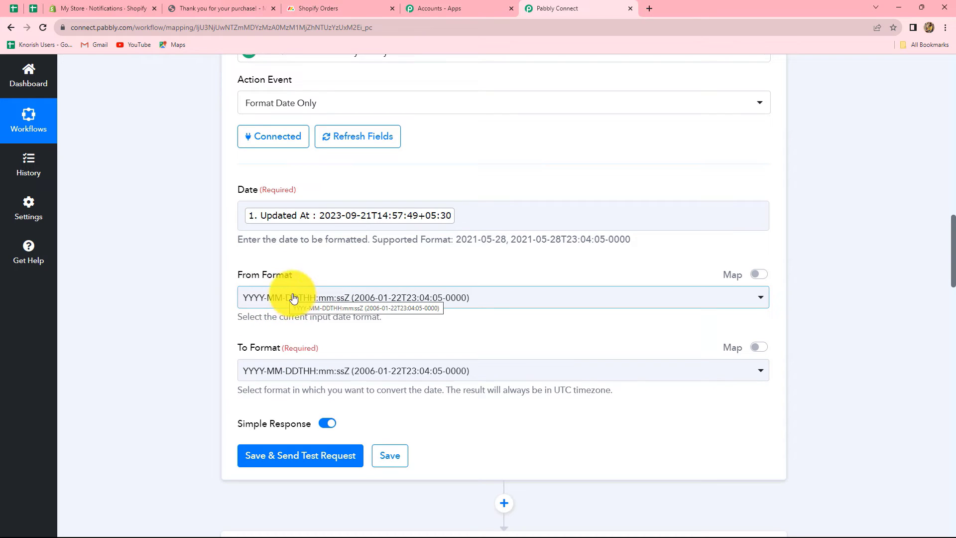
Keep From Format YYYY-MM-DDTHH:mm:ssZ, set To Format YYYY-MM-DD, and test, returning 2023-09-21
left_click(269, 297)
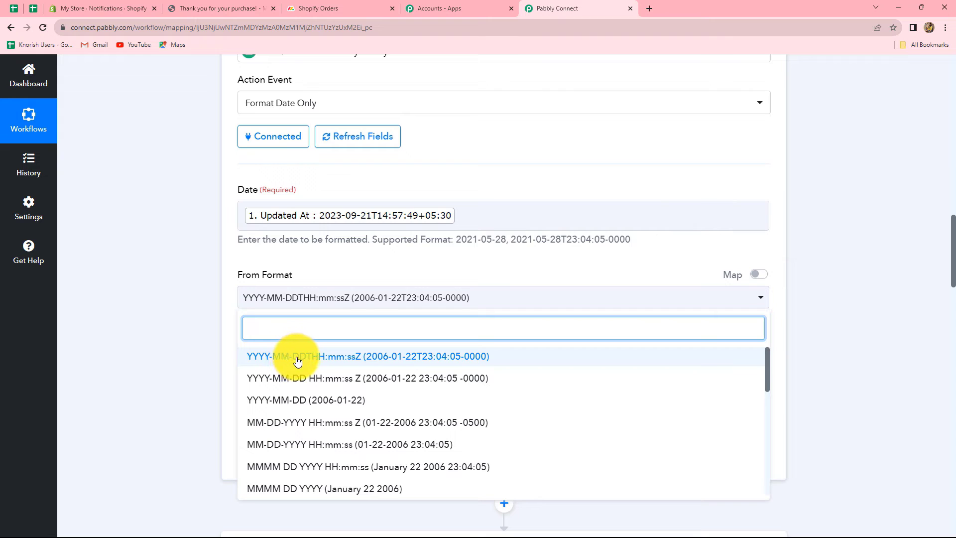
left_click(349, 361)
scroll(268, 100, "down", 2)
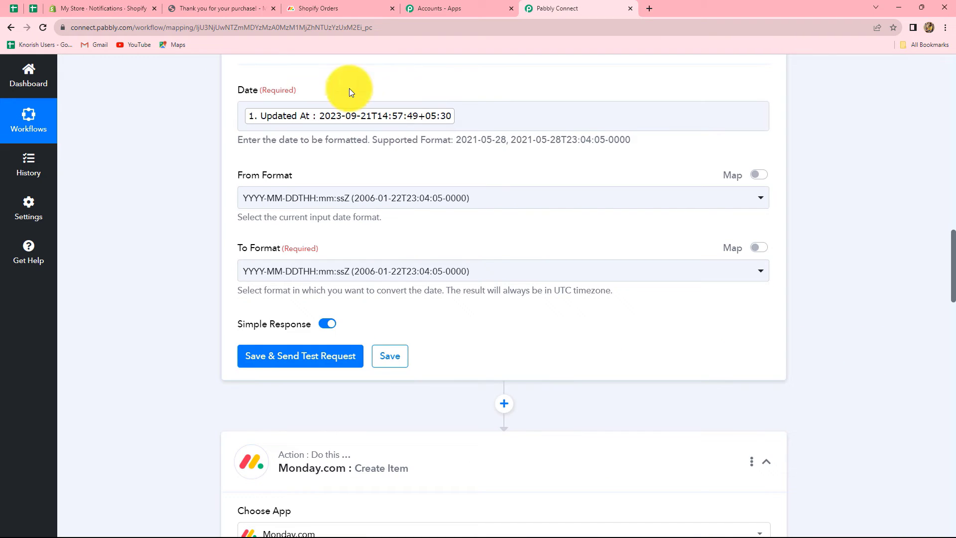
left_click(378, 124)
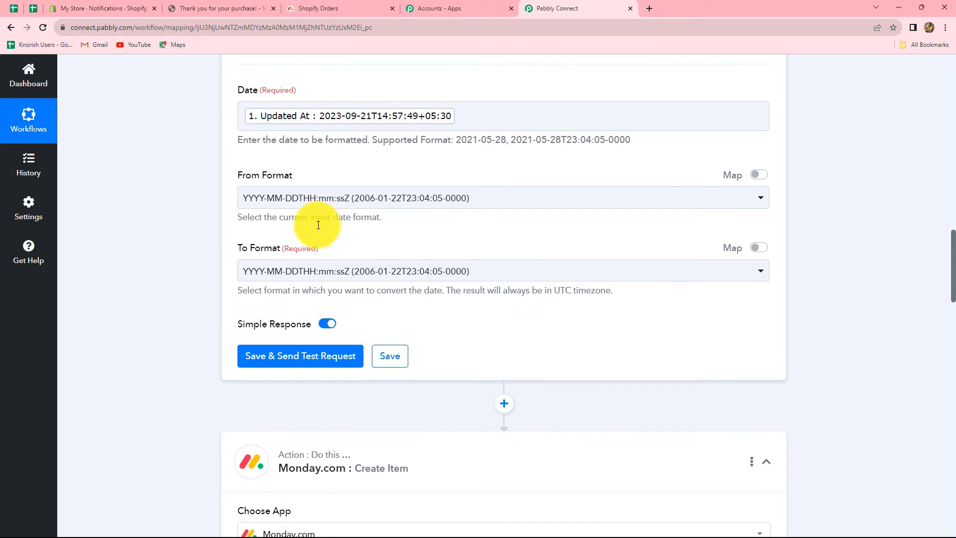
scroll(299, 210, "down", 2)
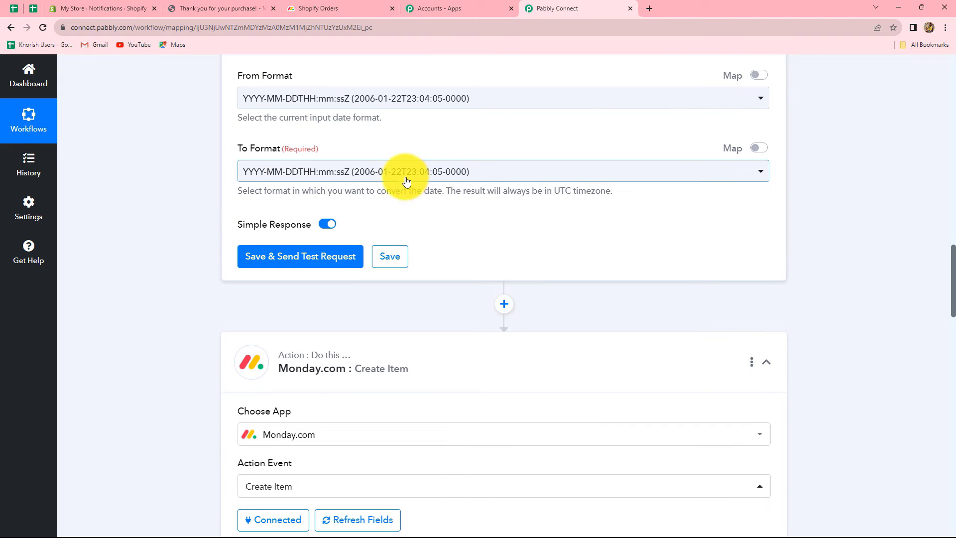
left_click(335, 177)
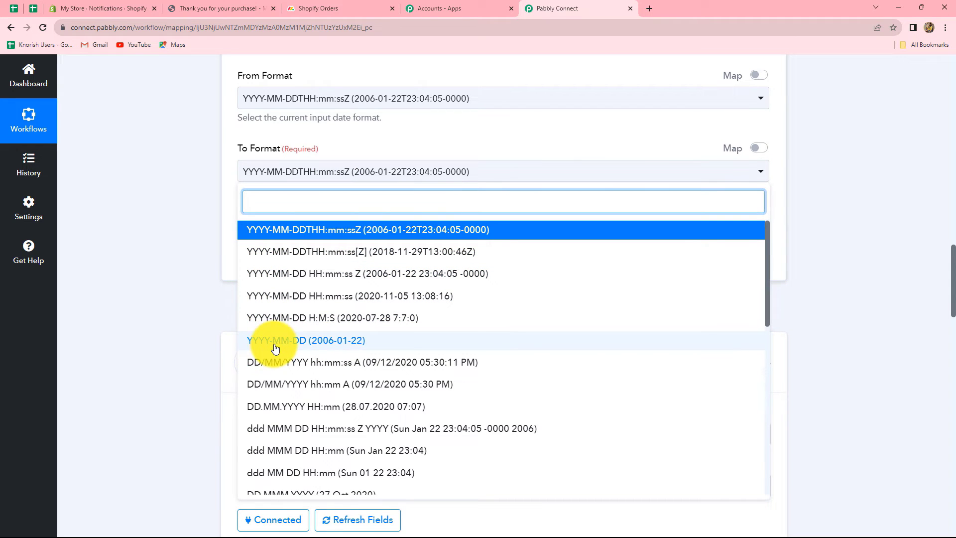
left_click(316, 343)
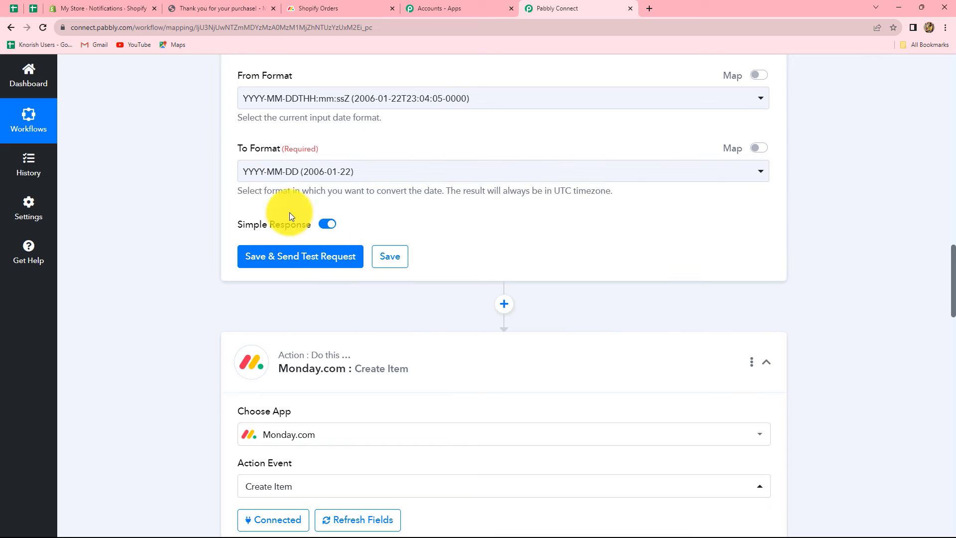
left_click(313, 255)
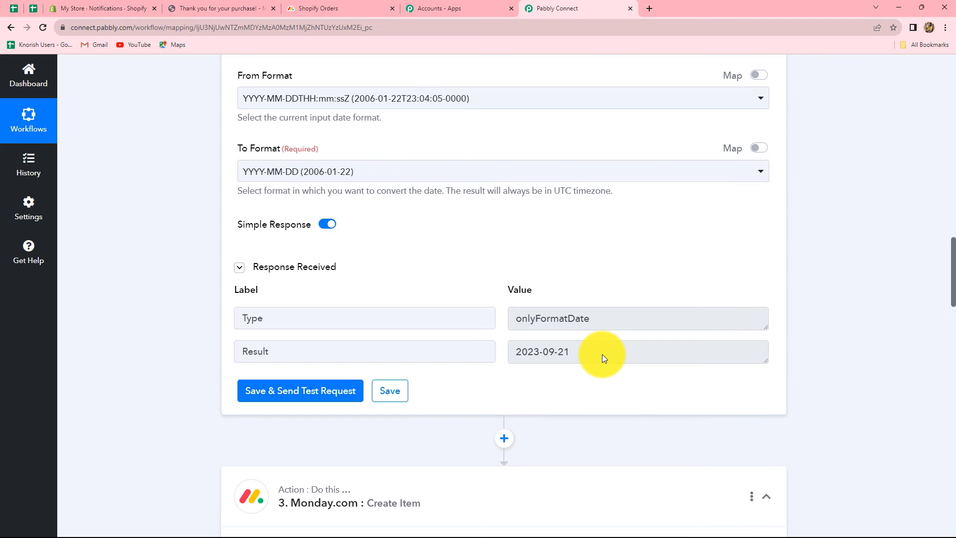
left_click_drag(570, 353, 501, 354)
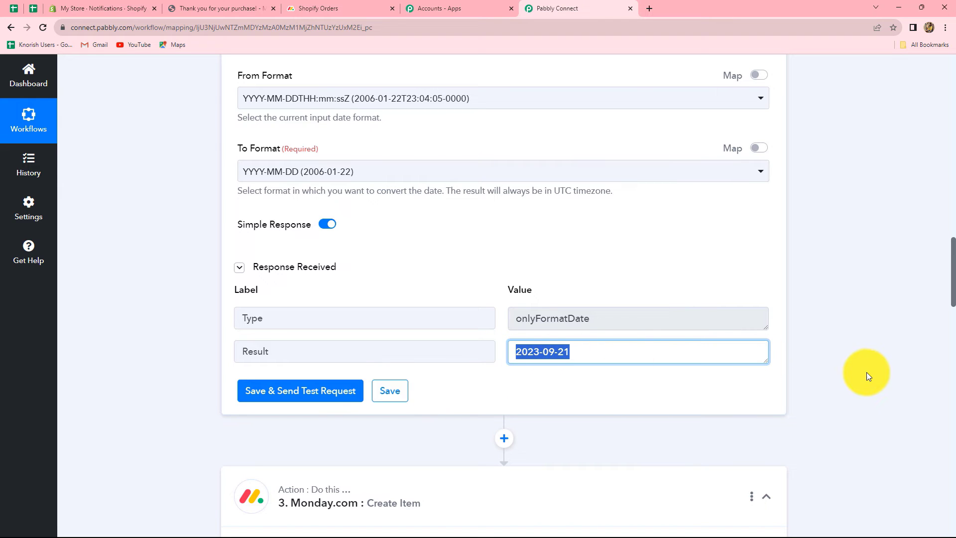
left_click(782, 360)
scroll(662, 363, "down", 5)
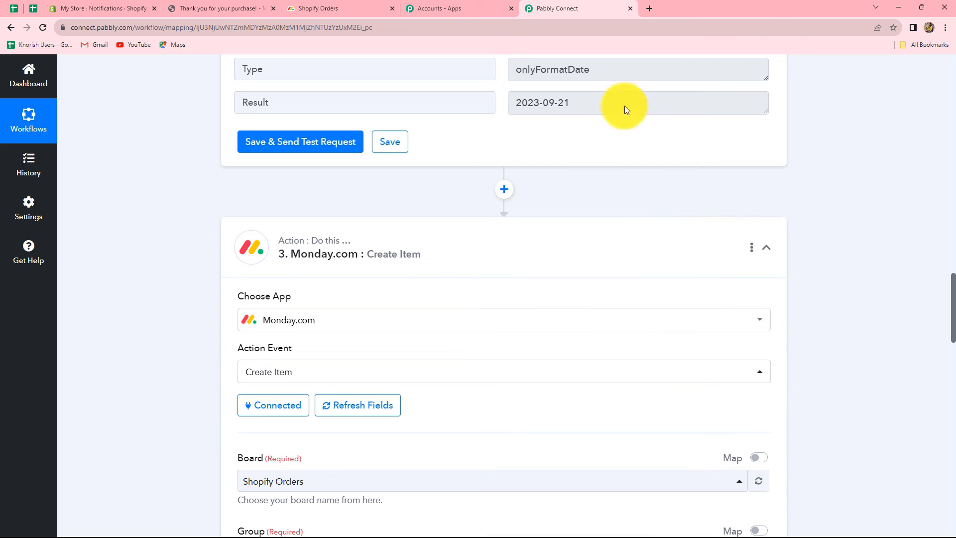
Keep the existing monday.com account connection for the Create Item step
scroll(491, 390, "down", 3)
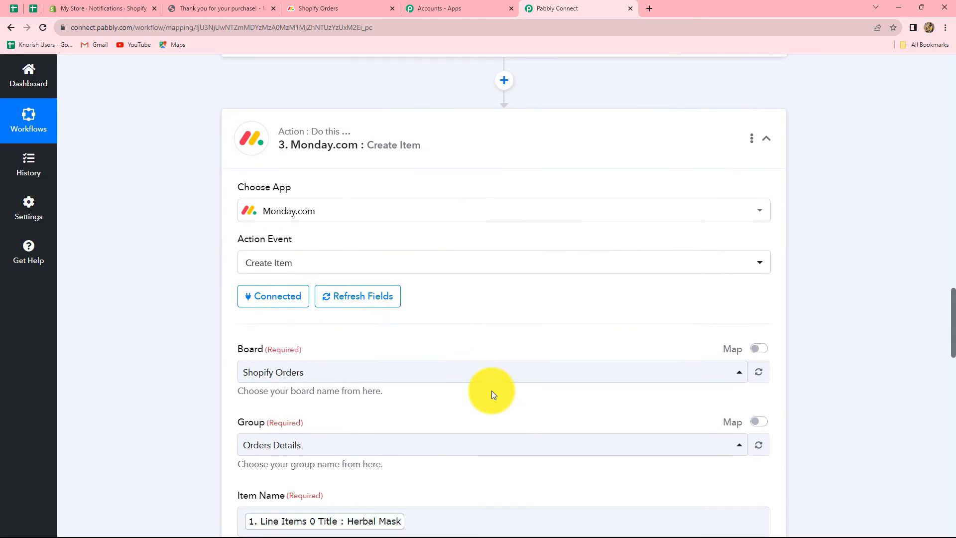
scroll(620, 343, "down", 8)
scroll(617, 340, "up", 9)
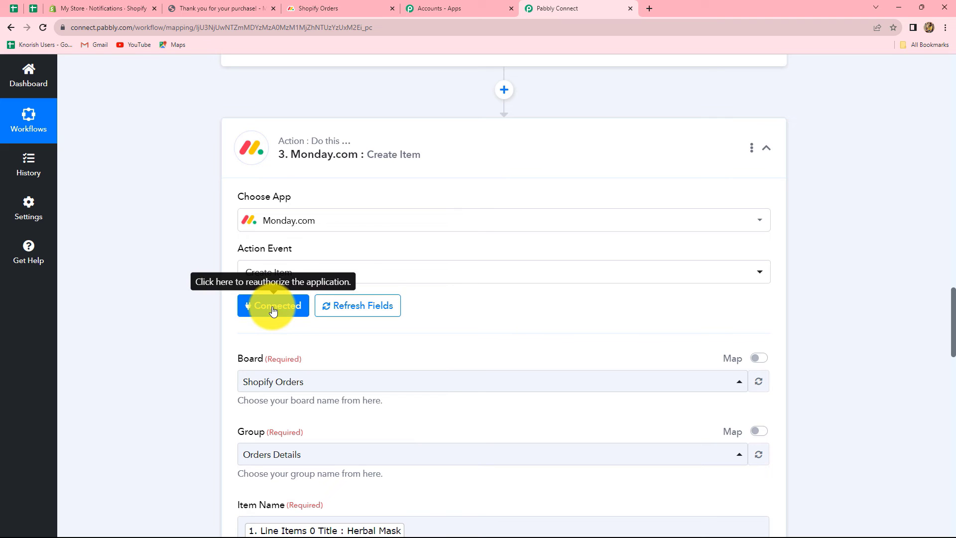
left_click(273, 310)
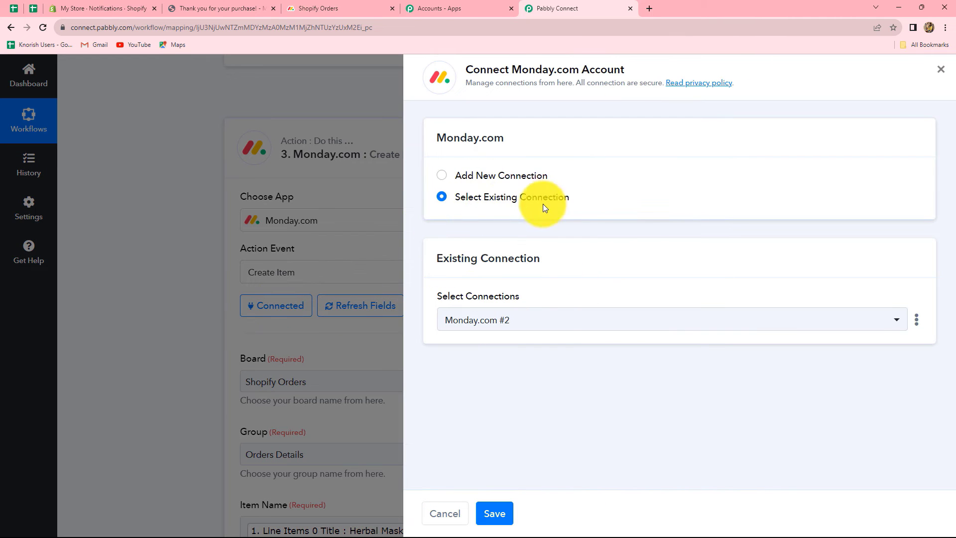
left_click(503, 513)
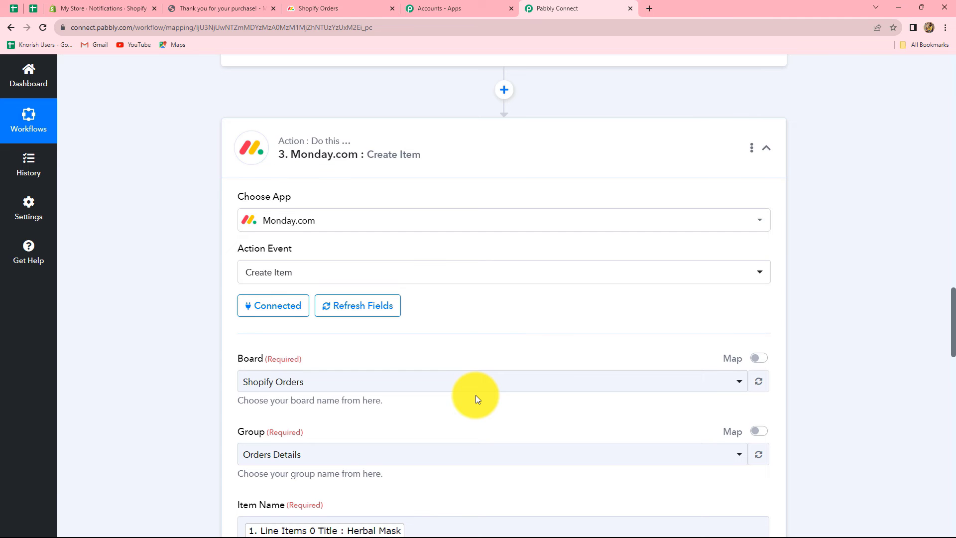
Map the Date/Time Formatter's Result into the monday.com Date field
scroll(476, 395, "down", 14)
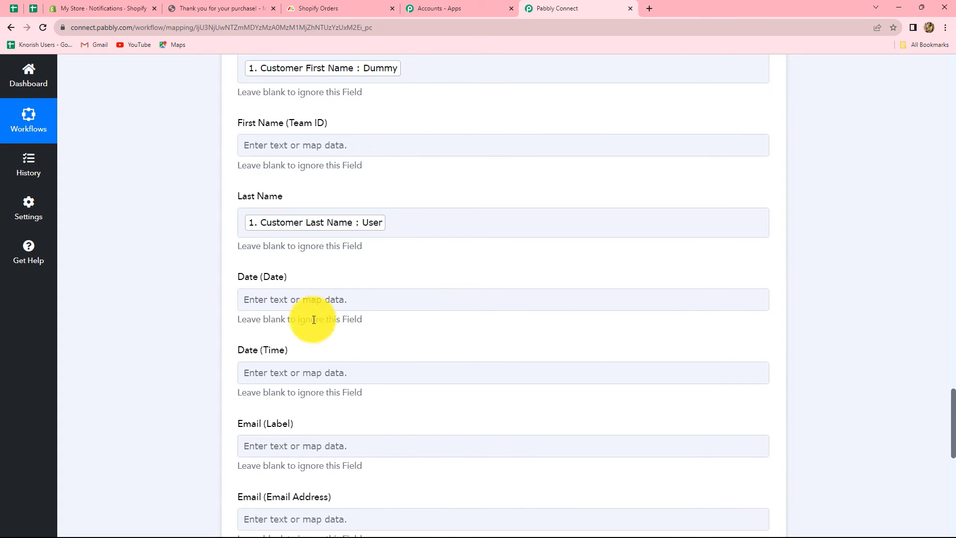
left_click(309, 299)
scroll(184, 316, "down", 2)
left_click(185, 315)
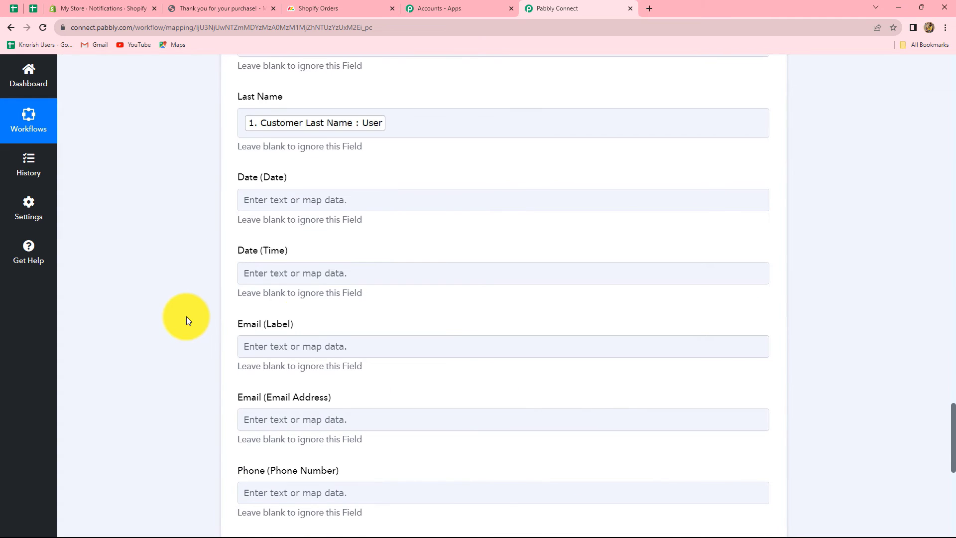
left_click(312, 205)
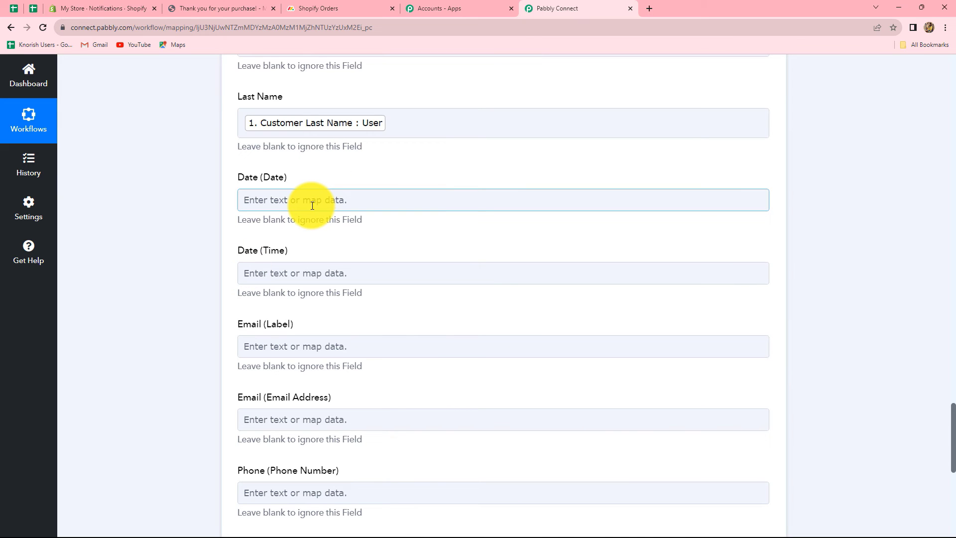
left_click(312, 205)
left_click(330, 332)
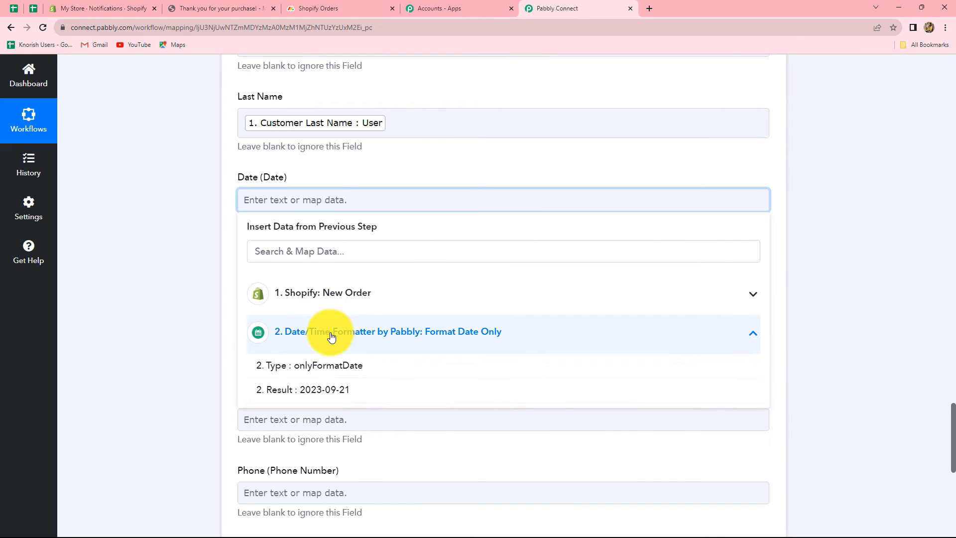
left_click(308, 389)
left_click(833, 329)
scroll(441, 287, "down", 3)
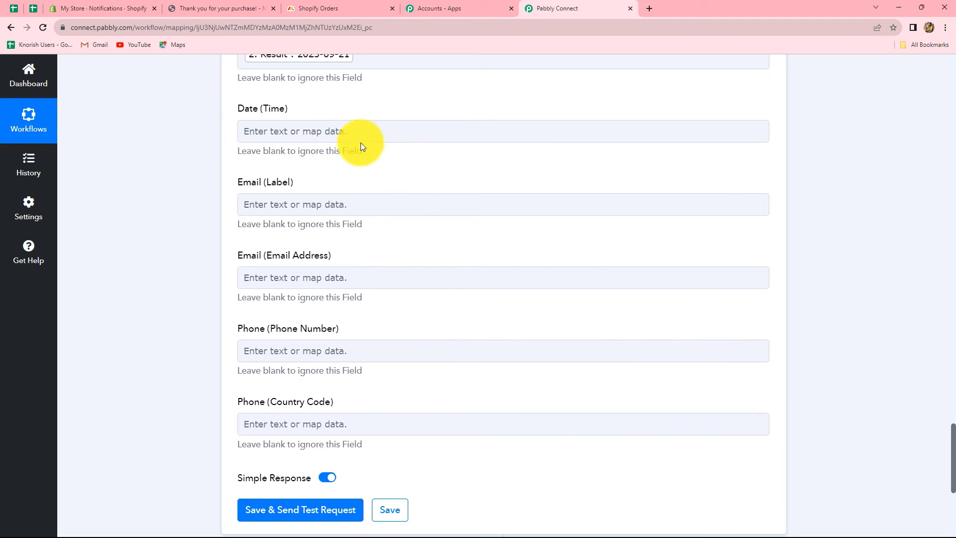
Map the customer's email into Email Address
left_click(298, 206)
scroll(299, 208, "down", 2)
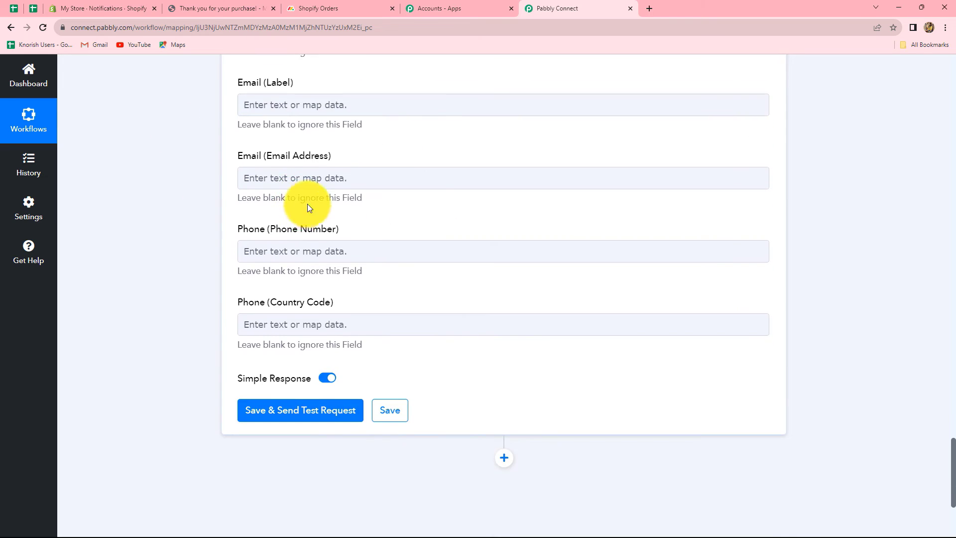
left_click(314, 178)
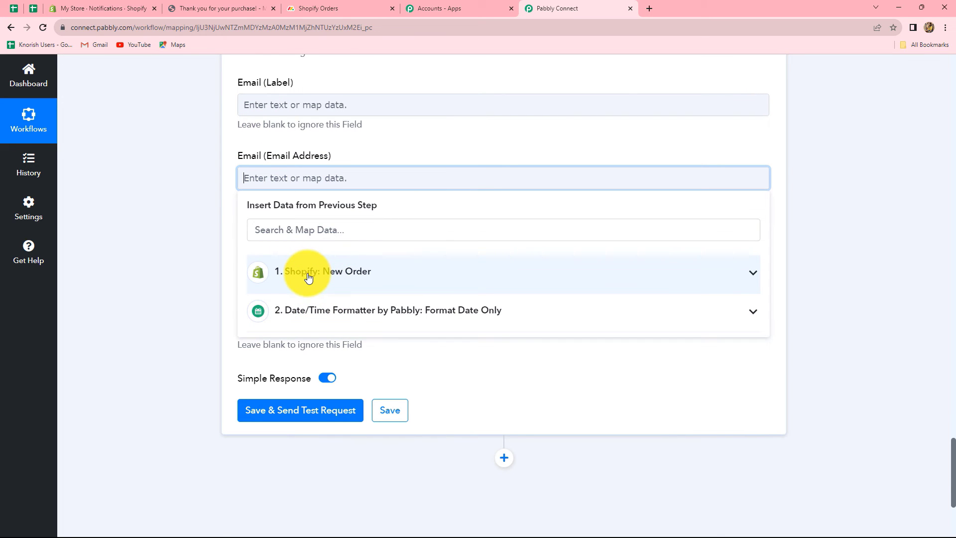
left_click(308, 278)
scroll(341, 389, "down", 7)
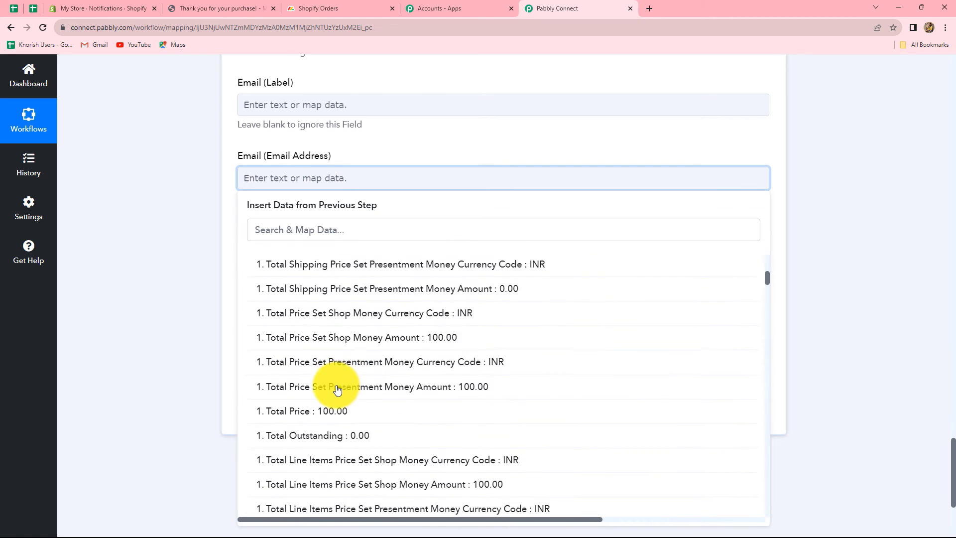
scroll(338, 388, "down", 15)
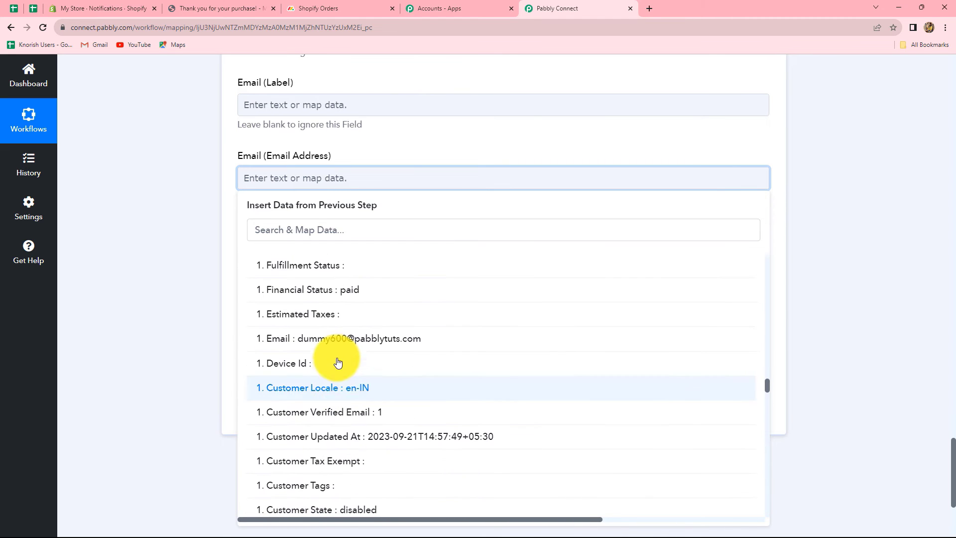
left_click(373, 340)
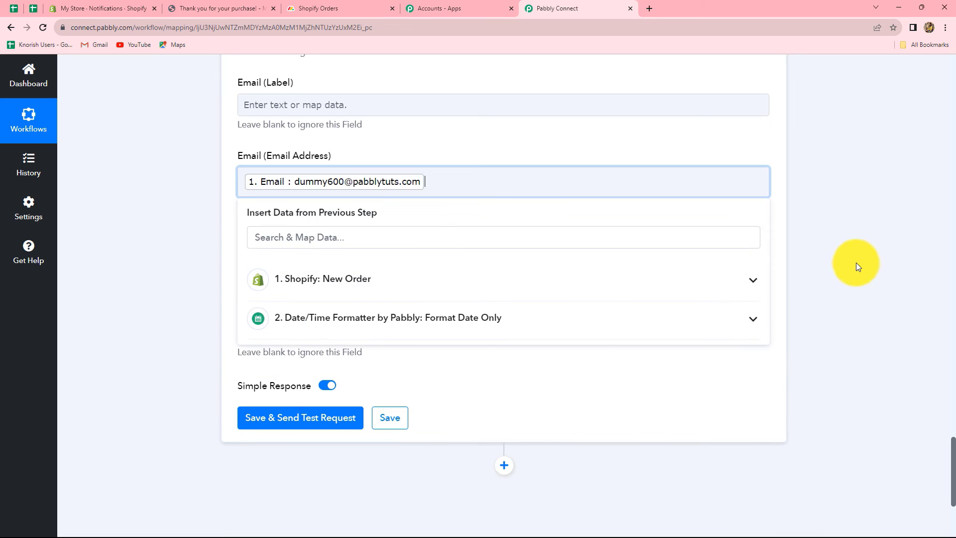
left_click(858, 266)
Map Customer Default Address Phone into the Phone field, found via a 'phone' search
scroll(339, 294, "down", 2)
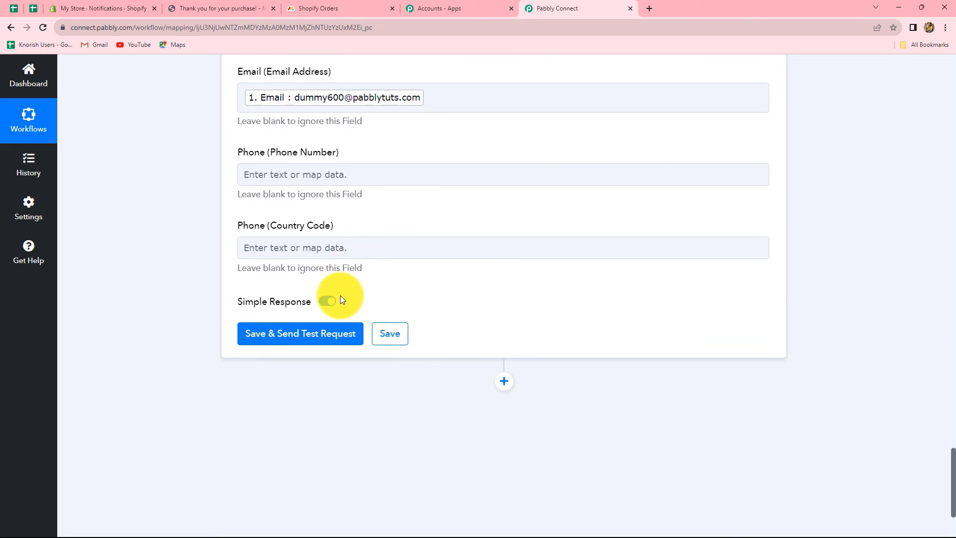
left_click(316, 160)
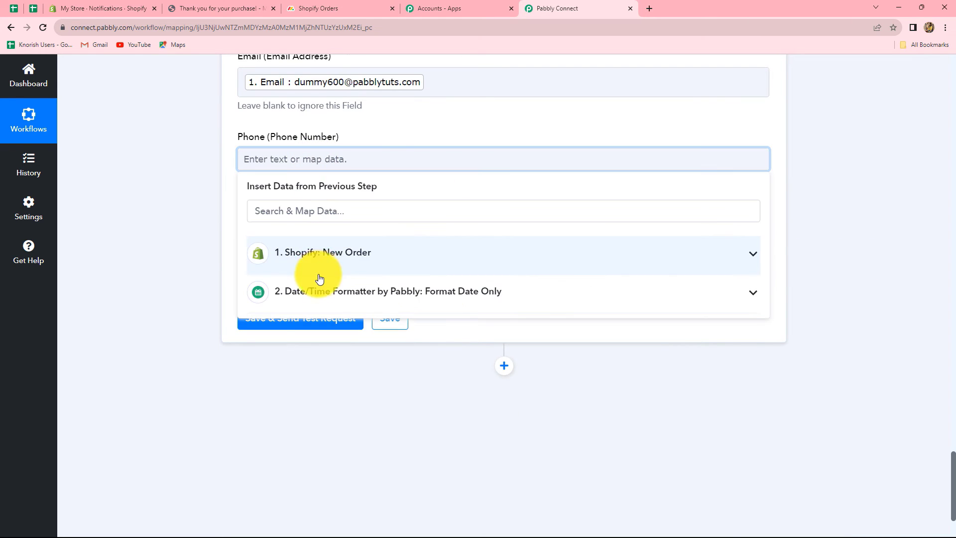
left_click(316, 255)
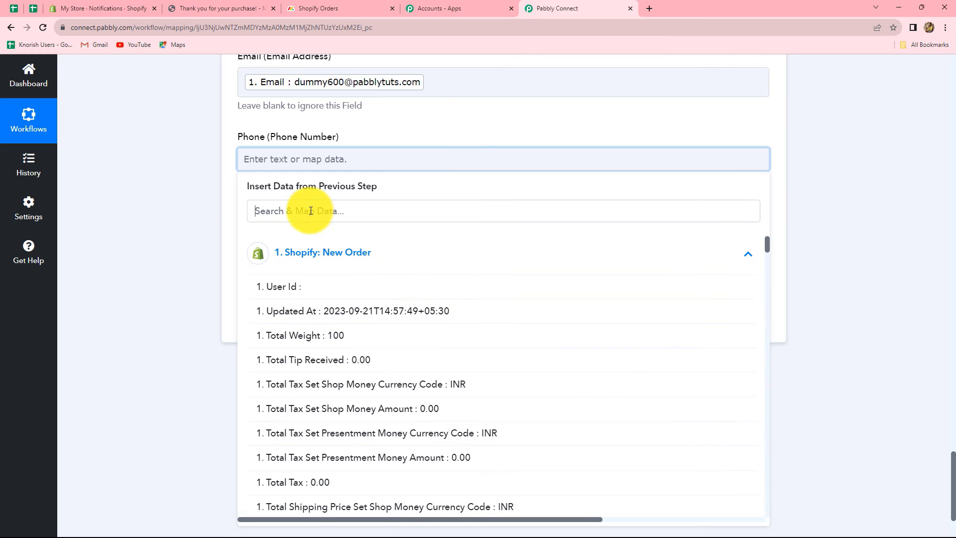
left_click(351, 211)
type("phone")
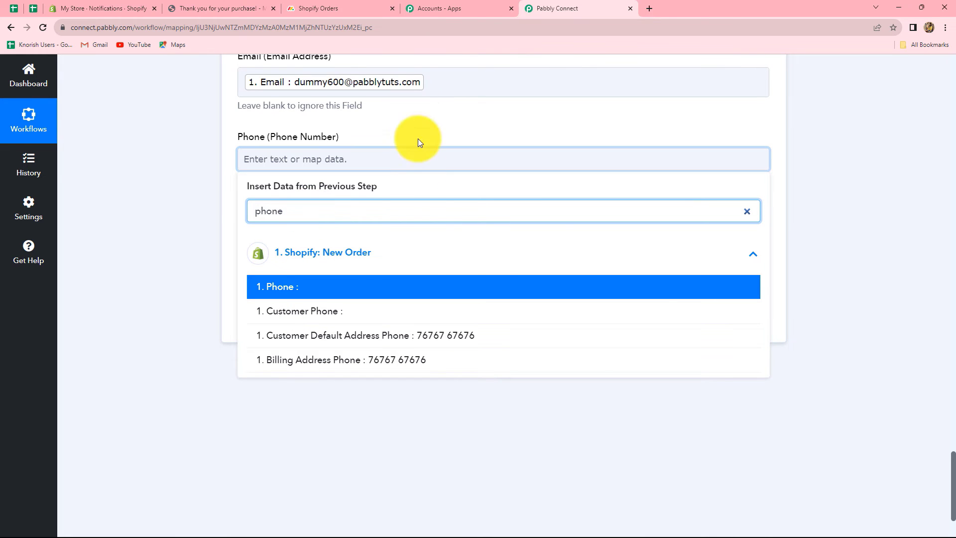
left_click(409, 336)
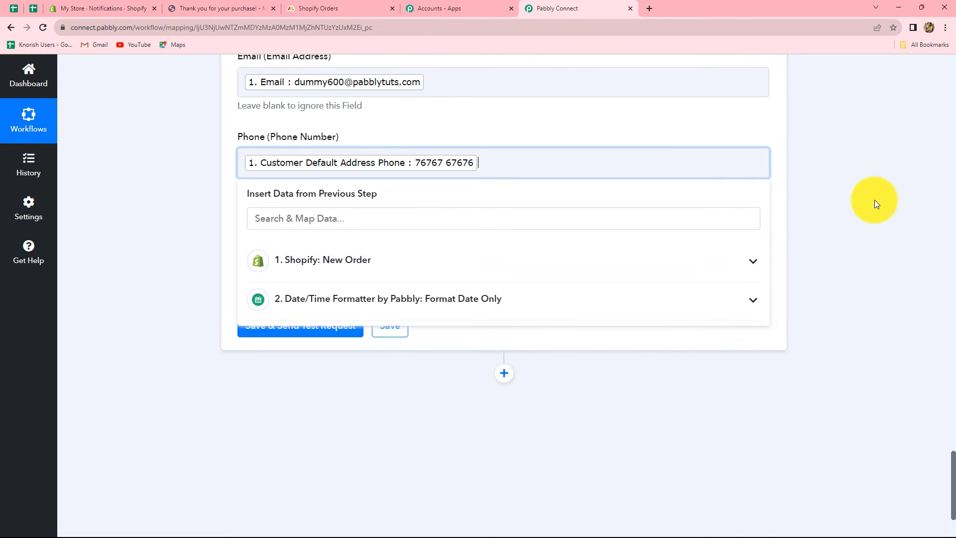
left_click(871, 200)
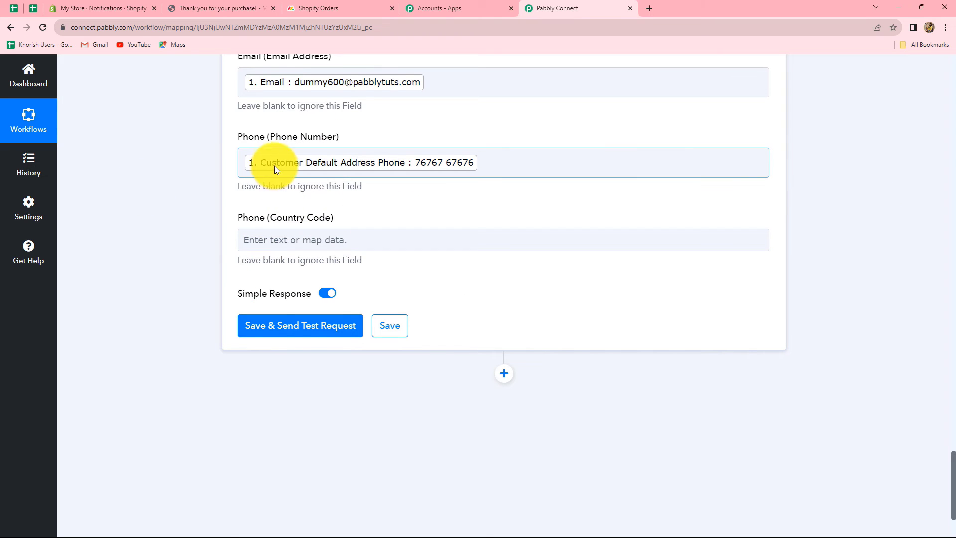
Map Customer Default Address Country Code into Phone (Country Code) via a 'country' search
left_click(330, 248)
left_click(330, 334)
left_click(322, 293)
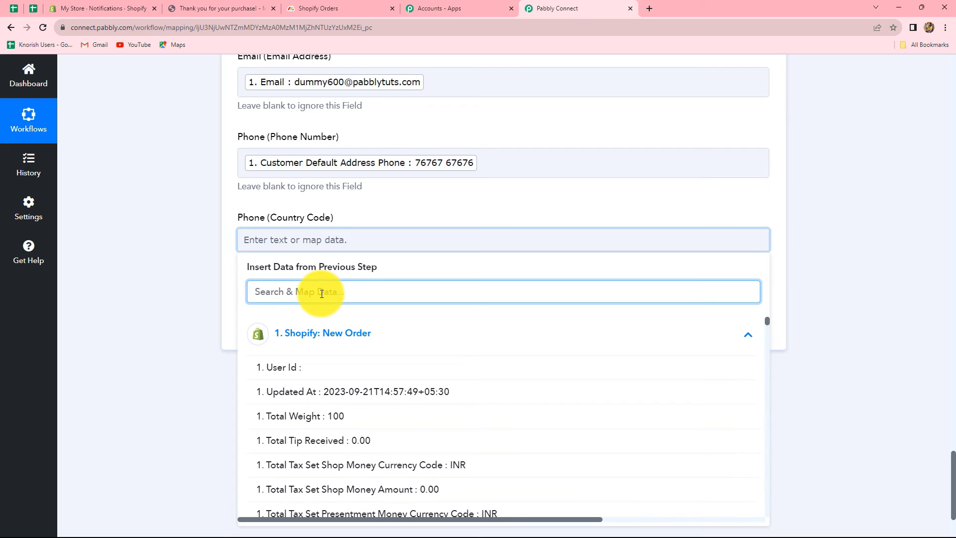
type("country")
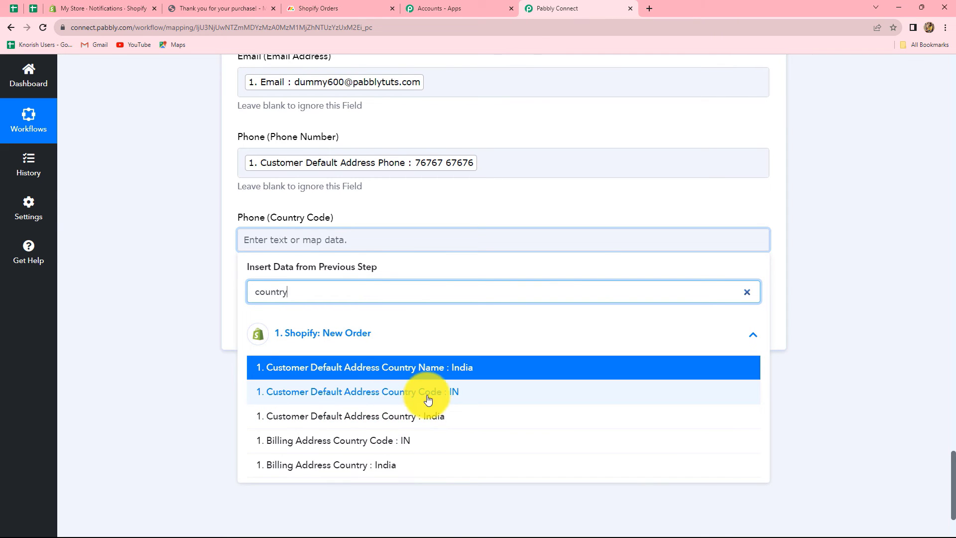
left_click(456, 400)
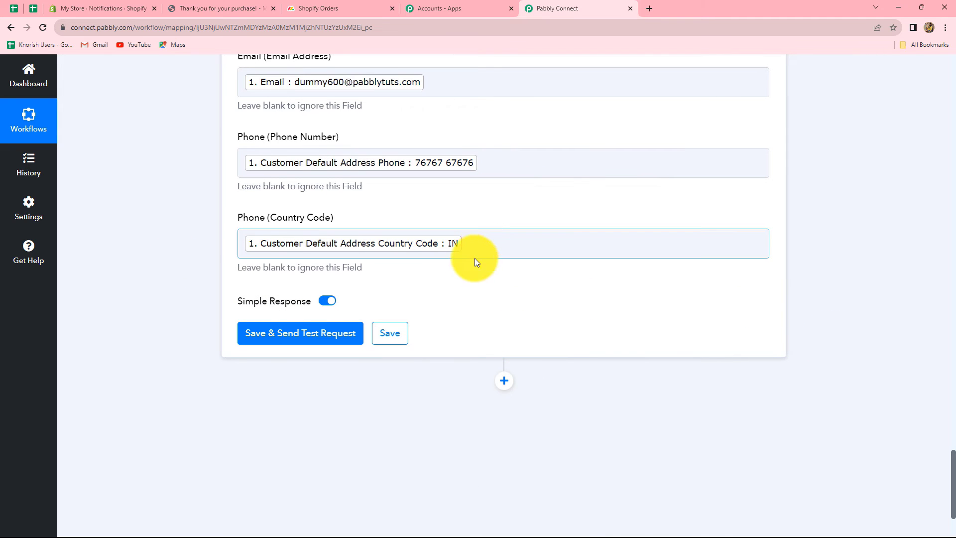
scroll(521, 305, "up", 9)
scroll(521, 305, "down", 9)
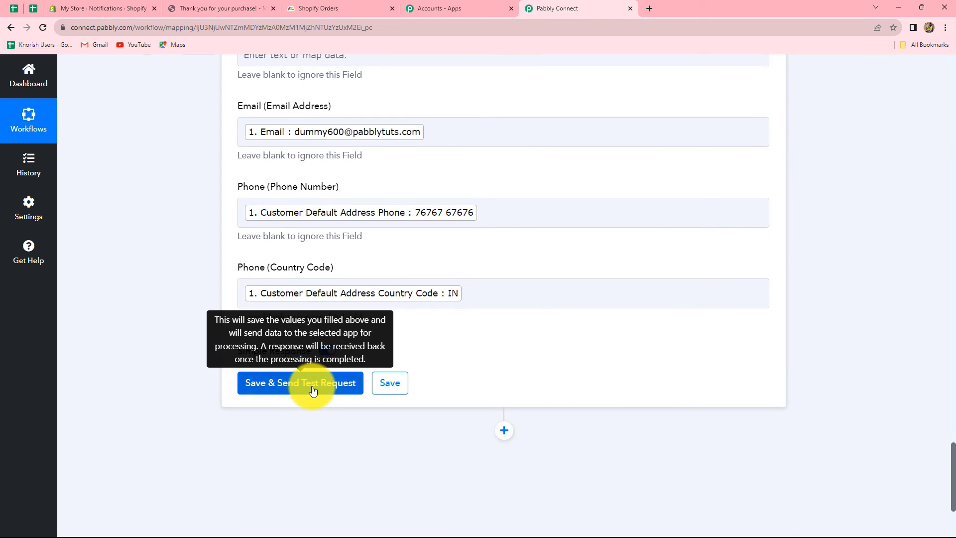
left_click(311, 352)
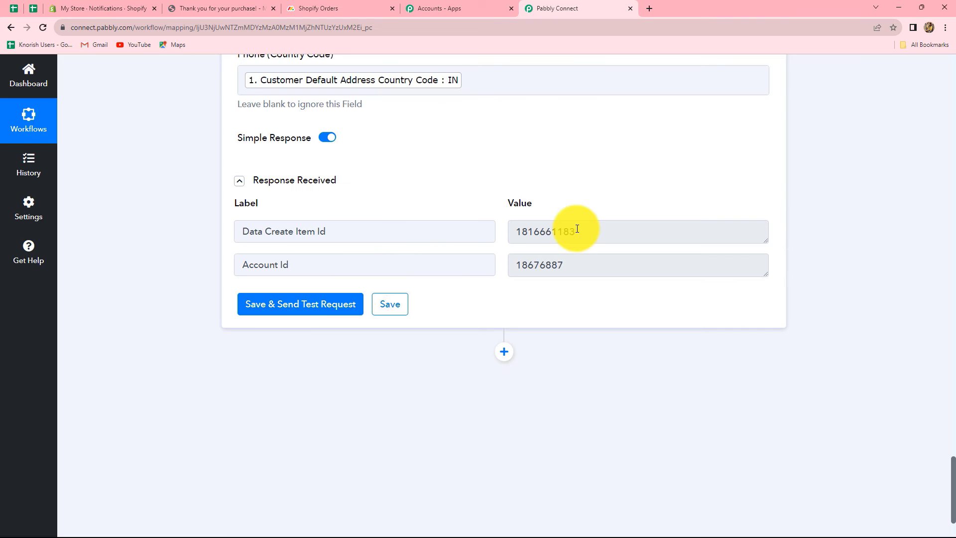
left_click(517, 233)
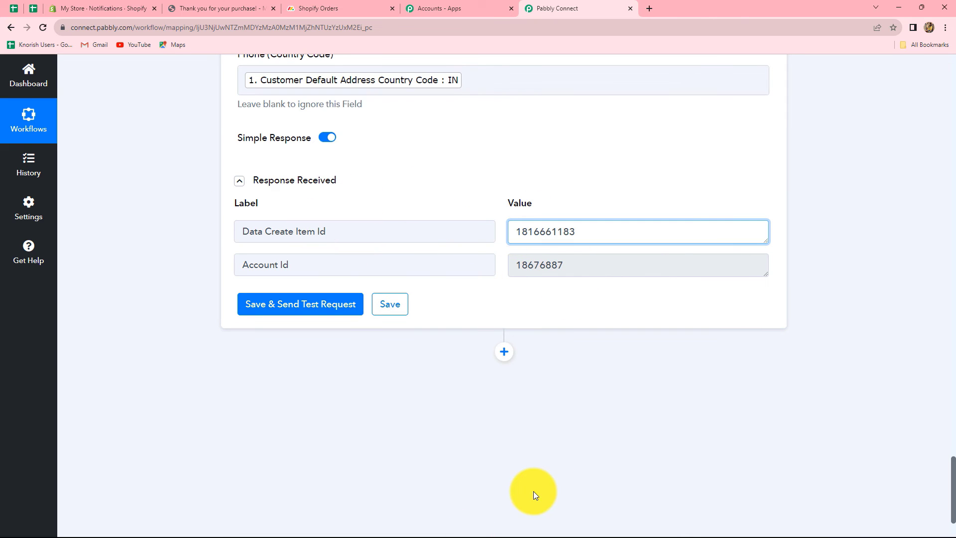
left_click_drag(495, 232, 643, 315)
left_click(647, 348)
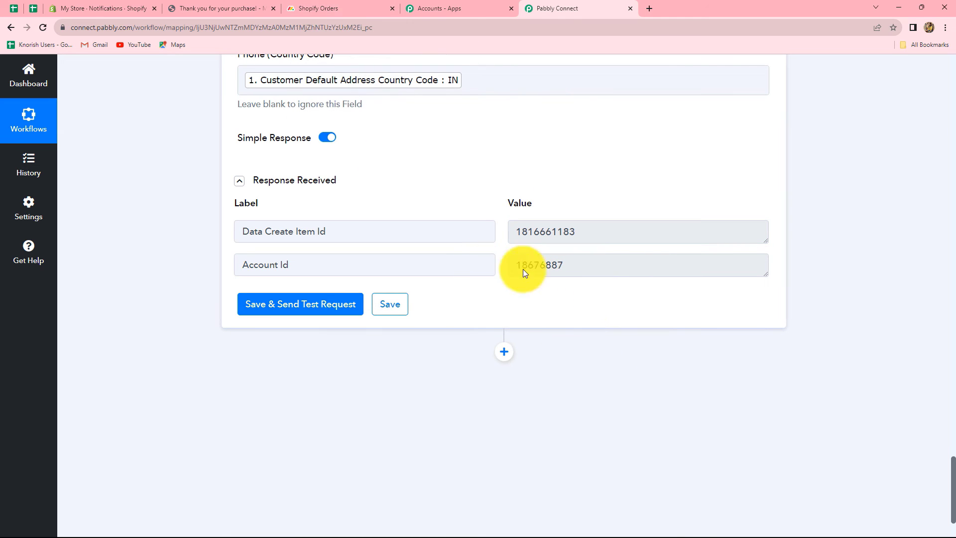
left_click(330, 6)
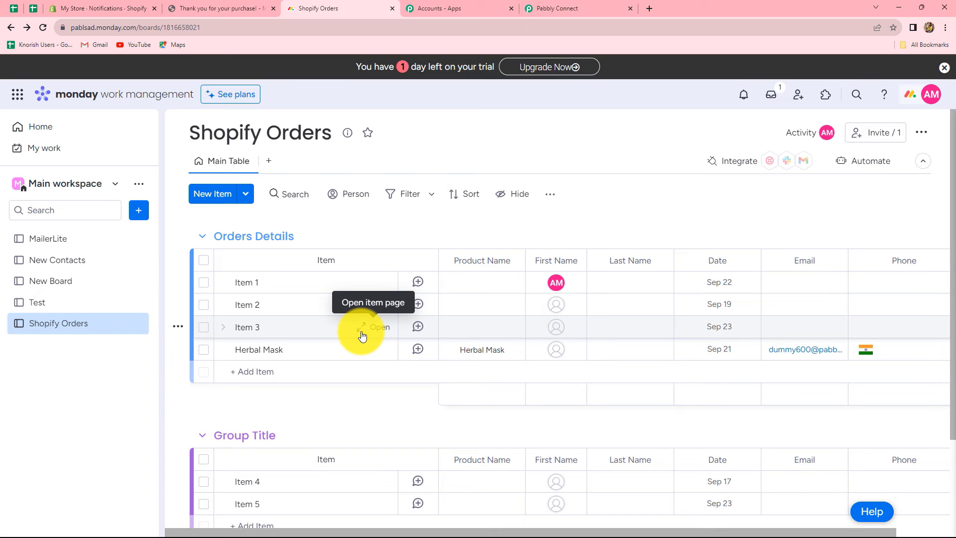
Back in Pabbly Connect, collapse the workflow into its three-step summary
left_click(540, 4)
scroll(613, 354, "up", 9)
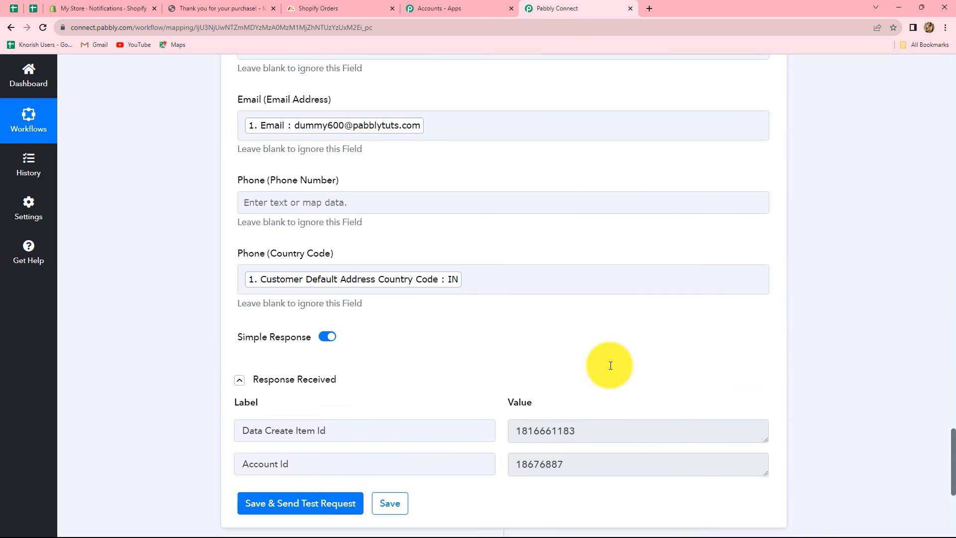
scroll(610, 363, "up", 10)
left_click(766, 250)
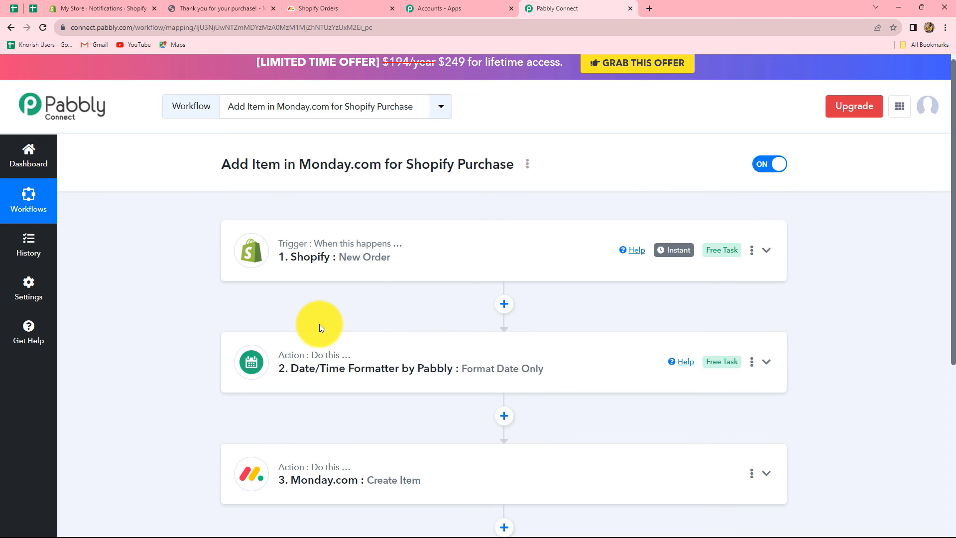
Return to the store's home page and start a Buy it now checkout for the Rael V9
left_click(197, 4)
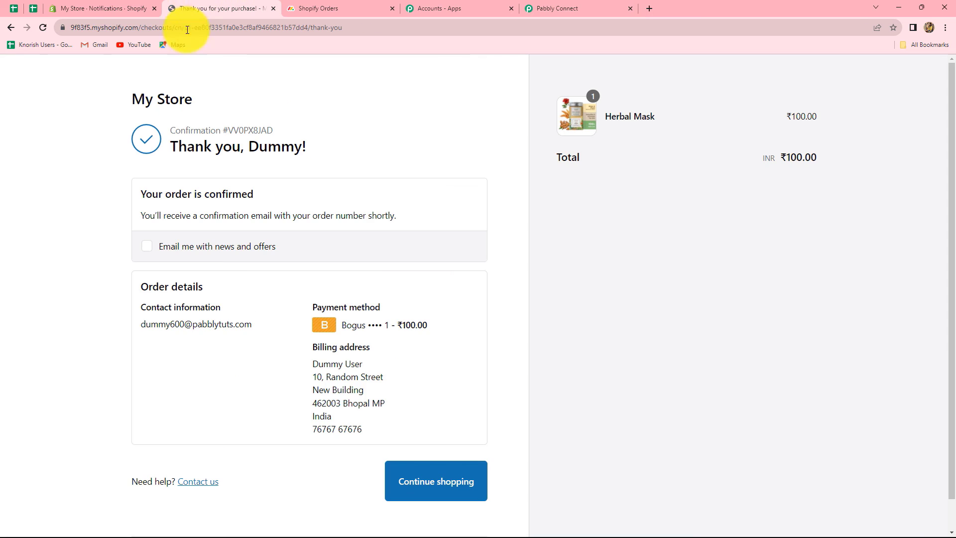
left_click(11, 29)
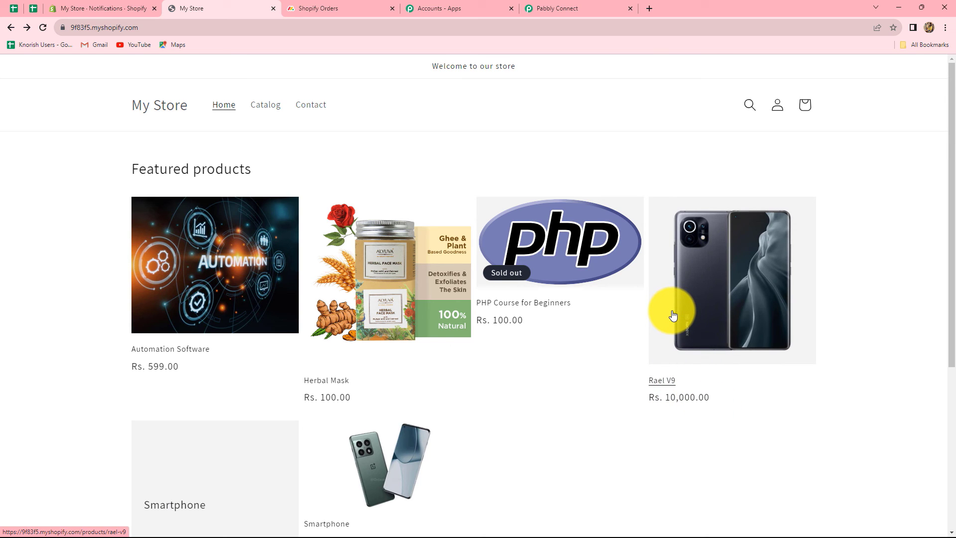
left_click(674, 343)
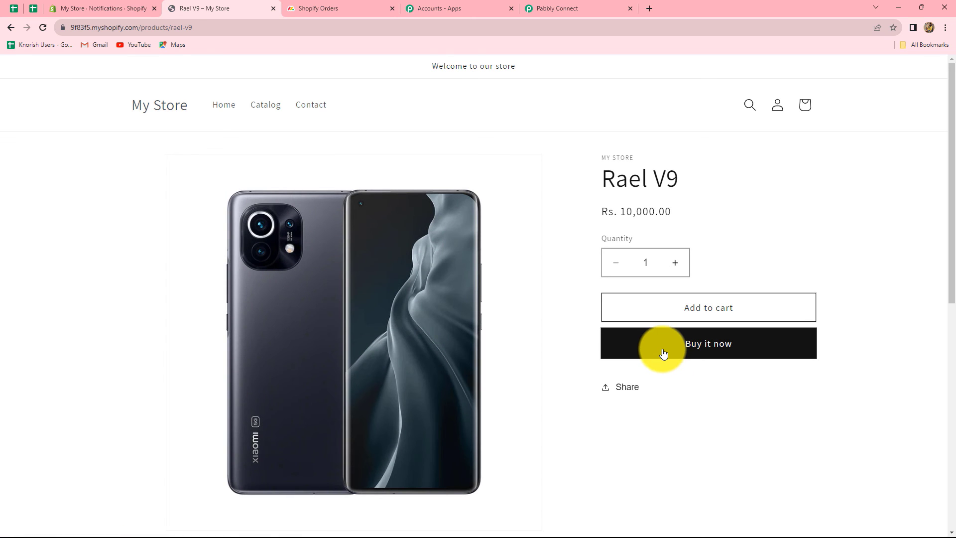
left_click(664, 353)
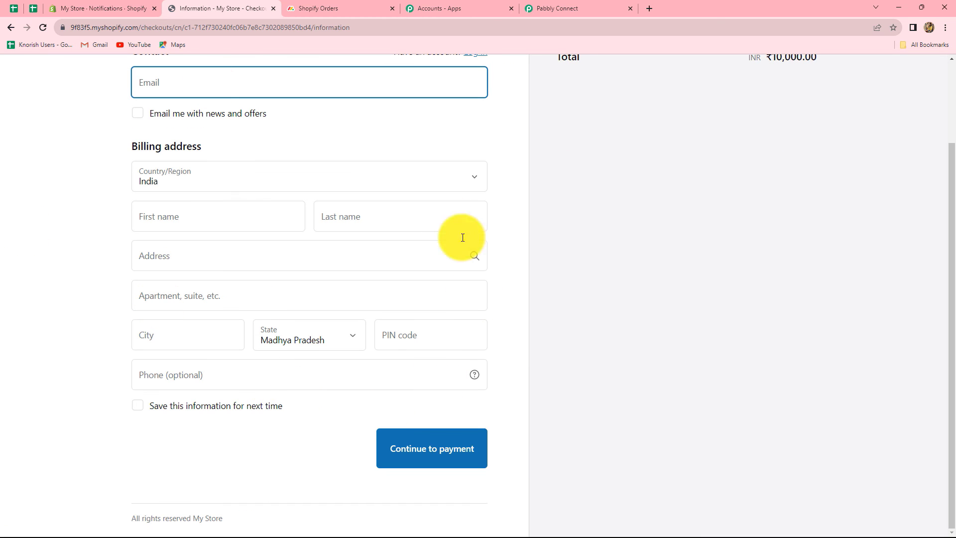
Fill the contact email and billing first name from saved suggestions, then continue to payment
scroll(242, 201, "up", 2)
left_click(180, 183)
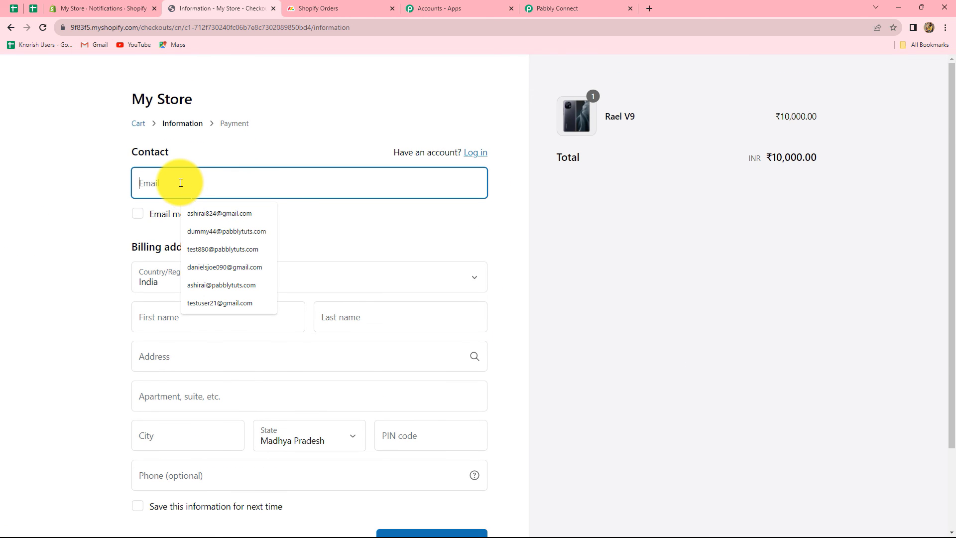
left_click(223, 249)
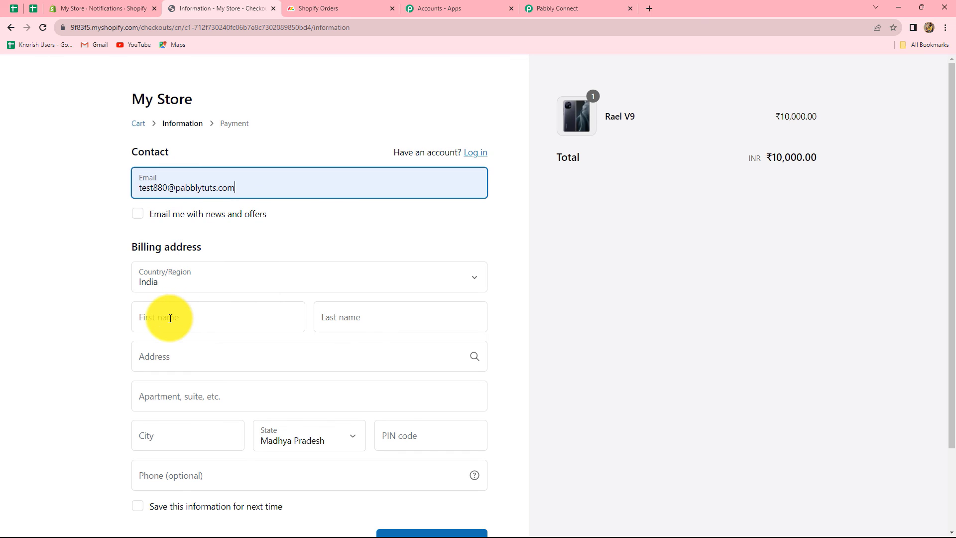
scroll(170, 318, "down", 2)
left_click(166, 222)
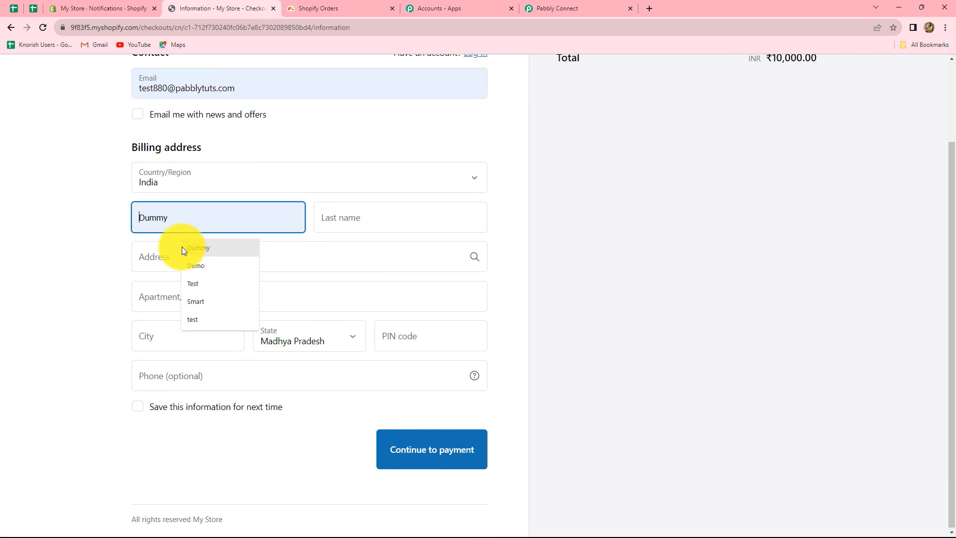
left_click(182, 248)
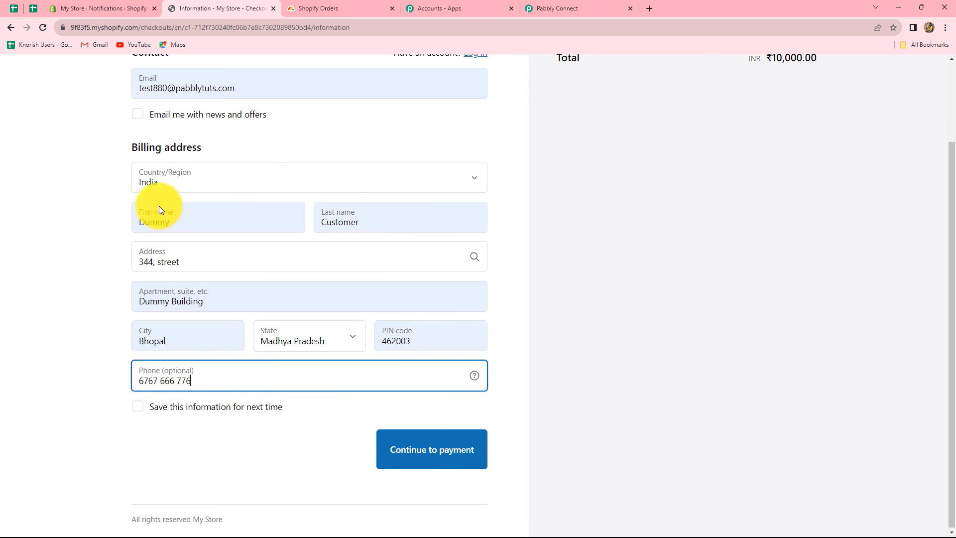
left_click(408, 451)
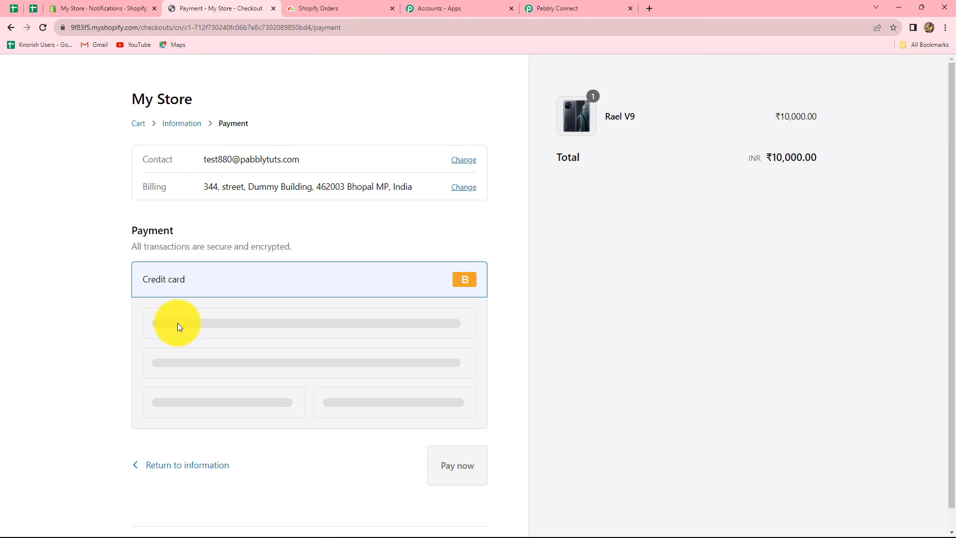
Enter the test card details, pay for the order, and check the Shopify Orders board for the new Rael V9 row
left_click(171, 326)
type("1")
left_click(171, 362)
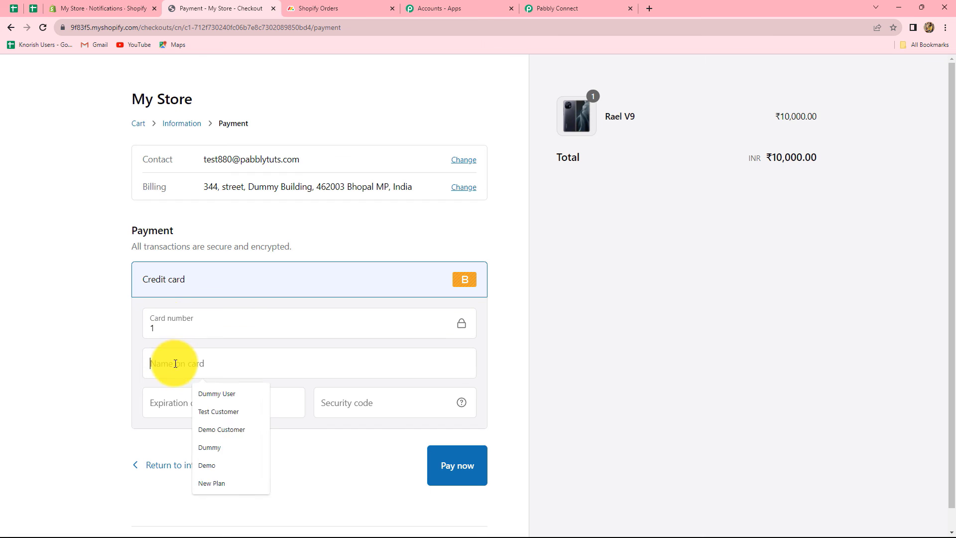
left_click(214, 410)
left_click(214, 405)
type("0345")
left_click(393, 402)
type("455")
left_click(457, 465)
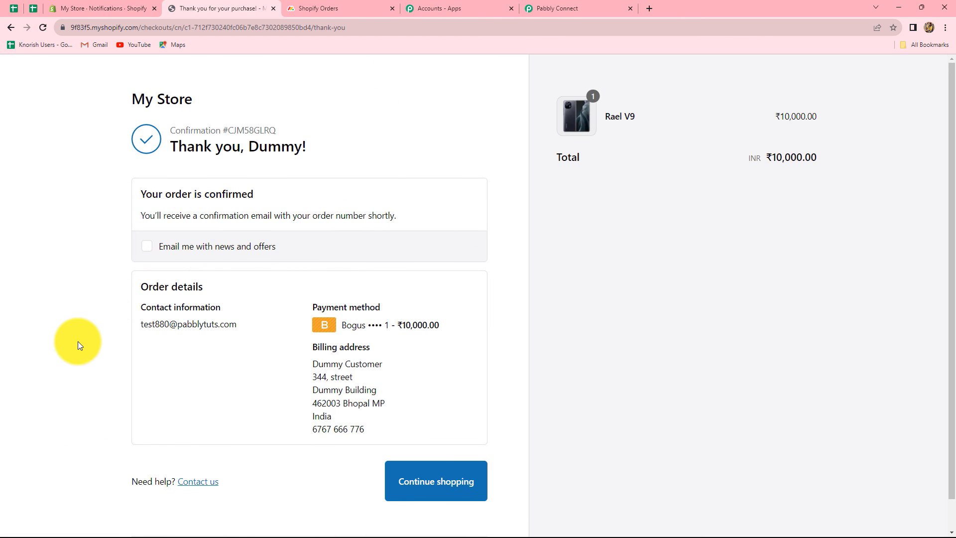
left_click(335, 8)
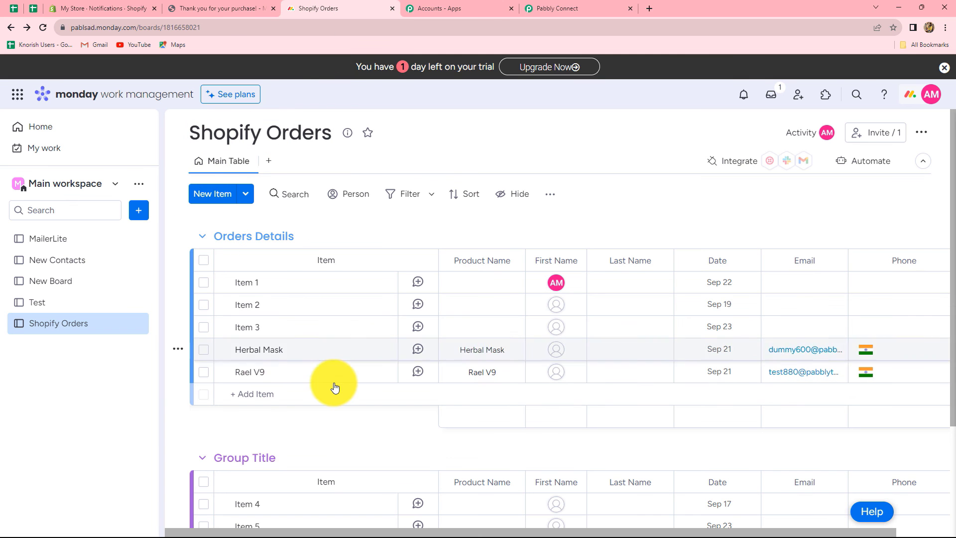